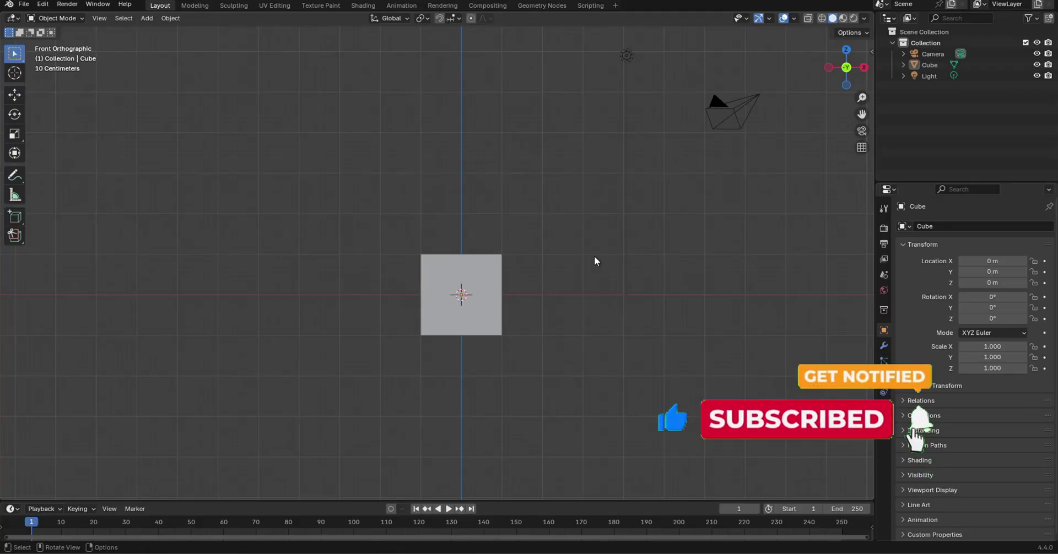
Step: Select and delete the default camera, light and cube
key("a")
key("x")
left_click(586, 257)
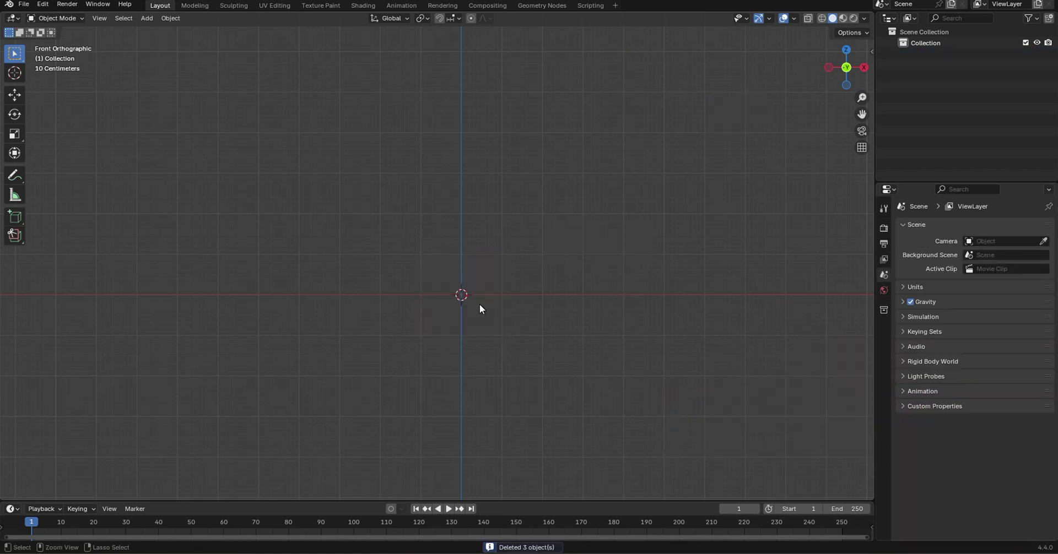
Step: Save the empty scene as 'cube splash.blend'
key("ctrl+s")
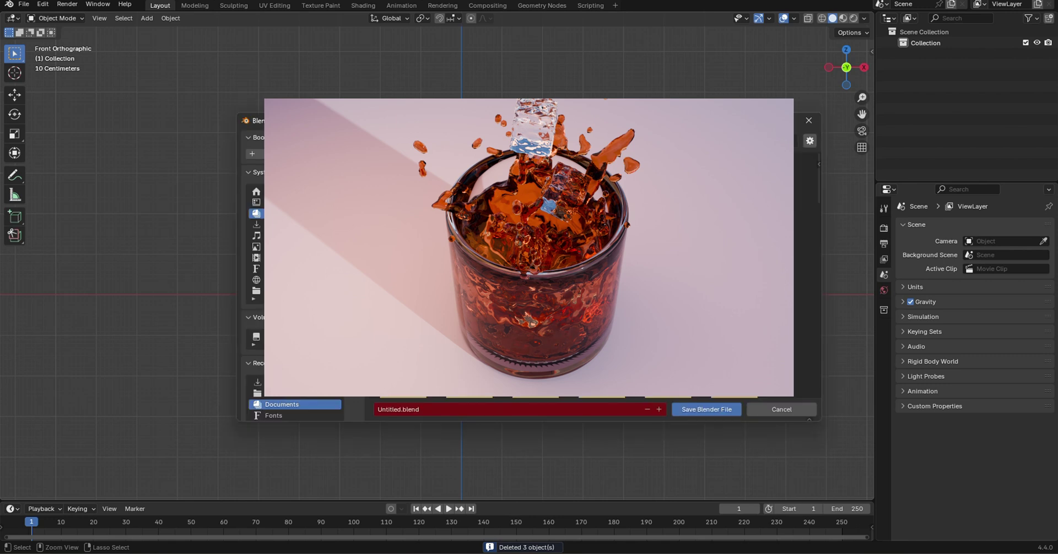
key("Escape")
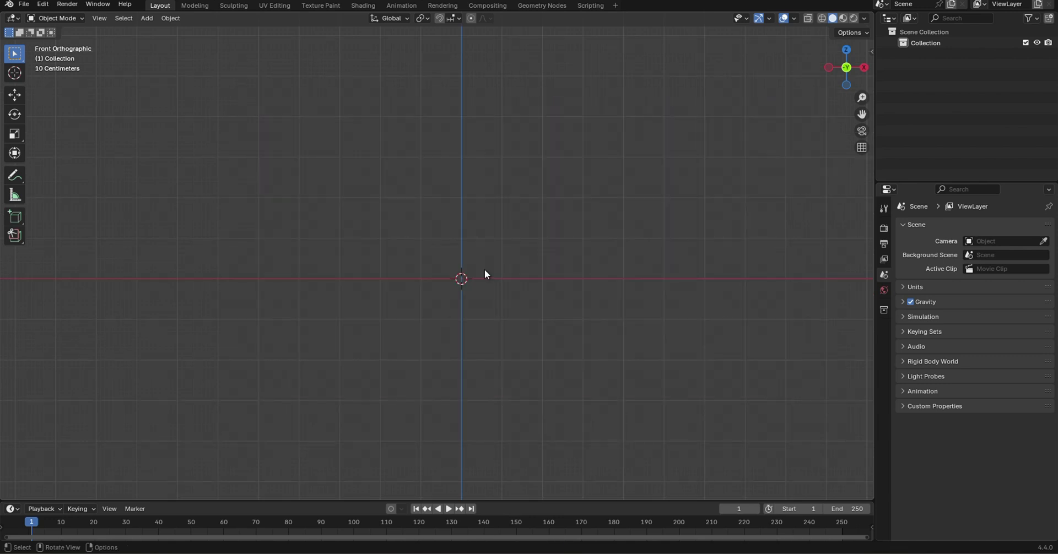
key("ctrl")
Step: Add a mesh cylinder at the world origin, frame it, and enter Edit Mode
key("shift+a")
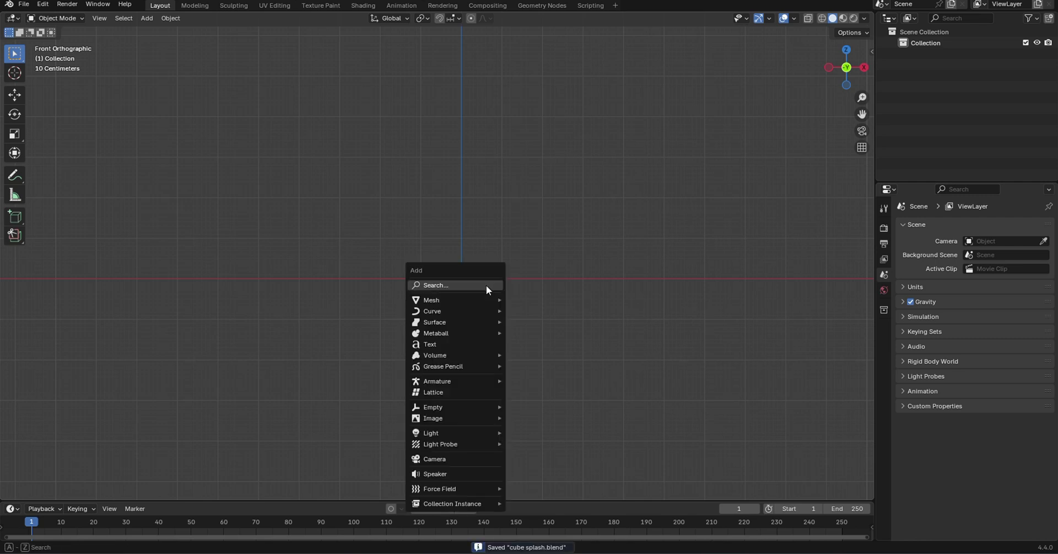
mouse_move(432, 301)
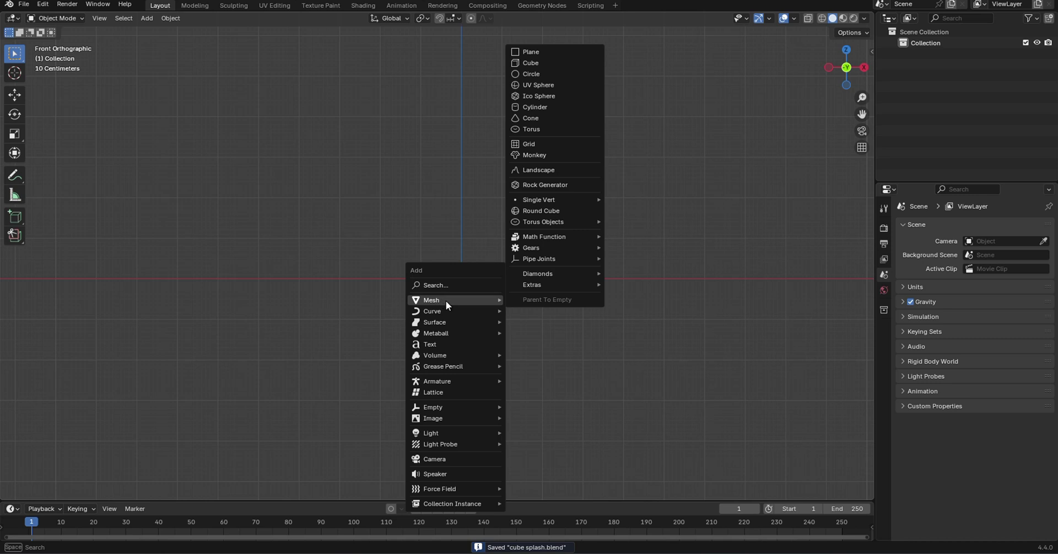
left_click(556, 107)
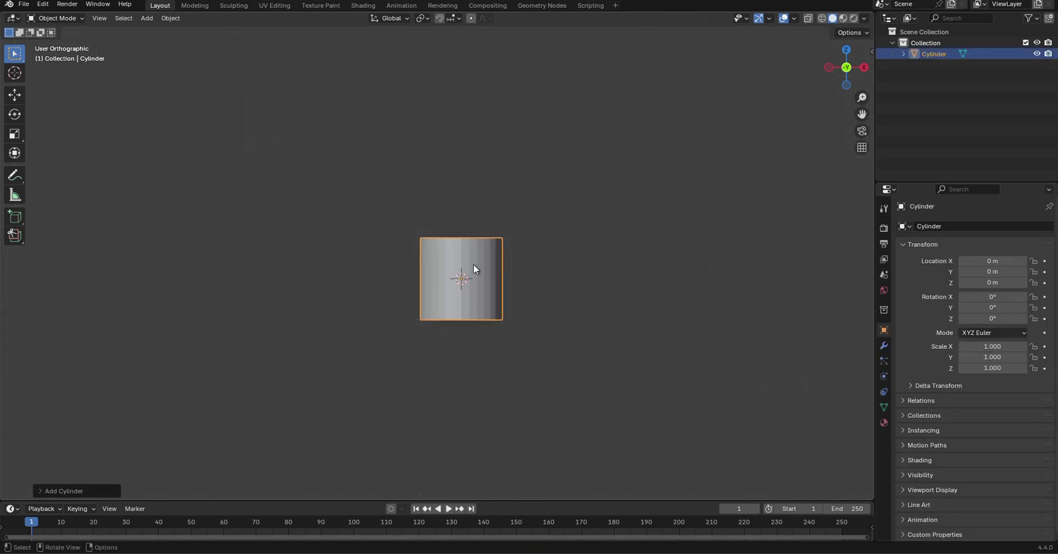
key("KP_Decimal")
key("Tab")
middle_click_drag(484, 261, 484, 327)
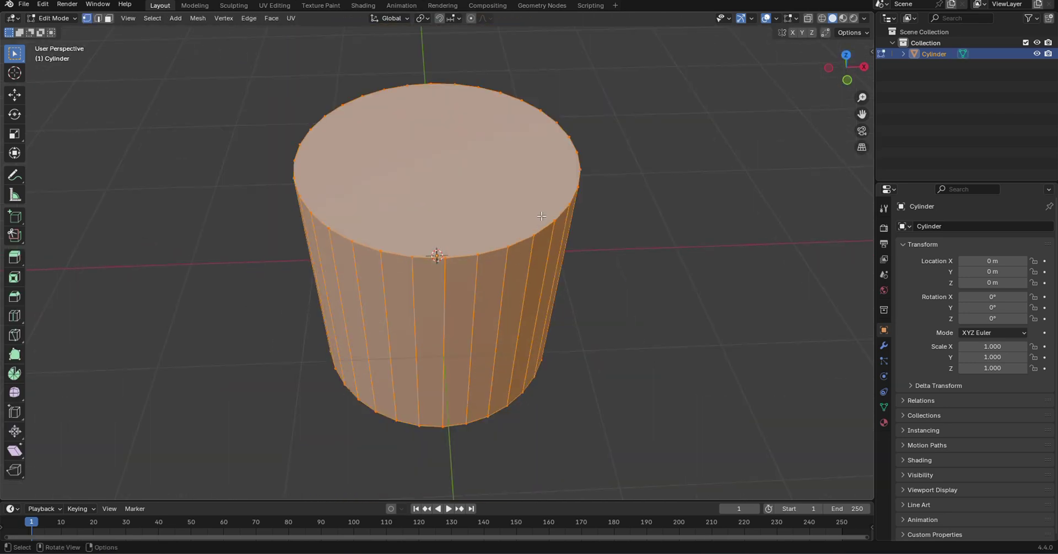
Step: Select the cylinder's top face and inset it
key("3")
left_click(521, 185)
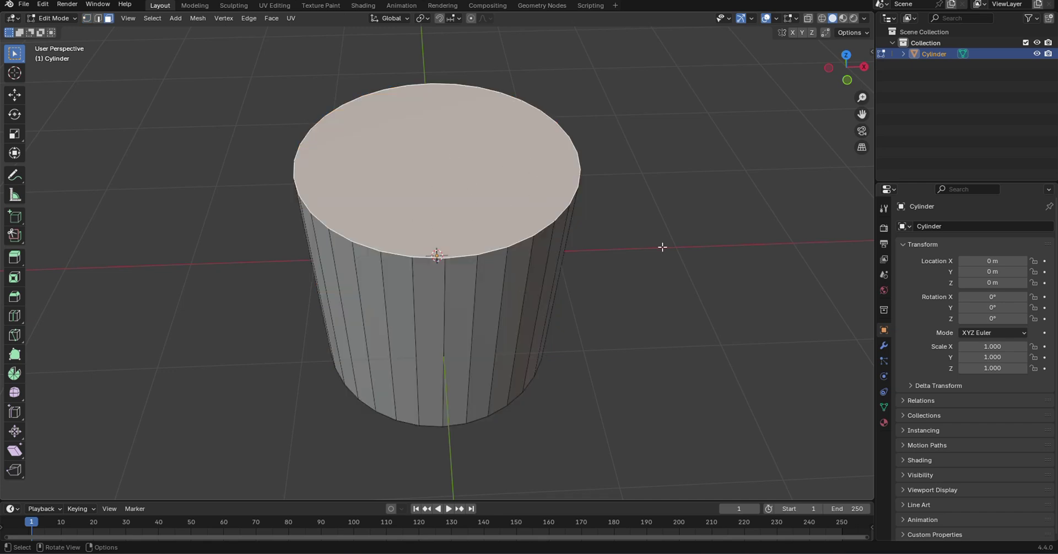
key("i")
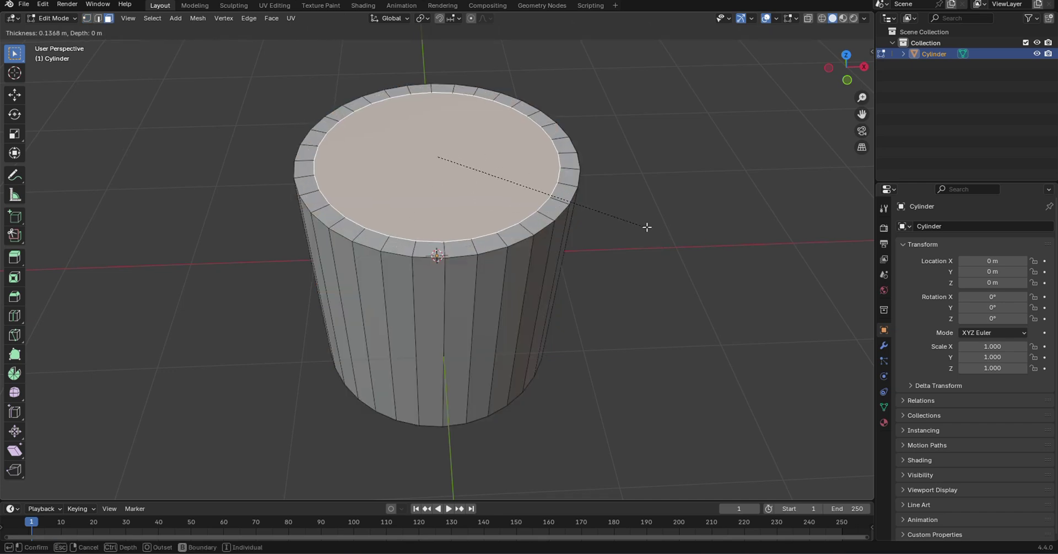
left_click(641, 224)
Step: Push the inset face down along Z into a hollow cup, then enable X-ray
middle_click_drag(640, 222, 501, 147)
key("g")
key("z")
key("z")
key("z")
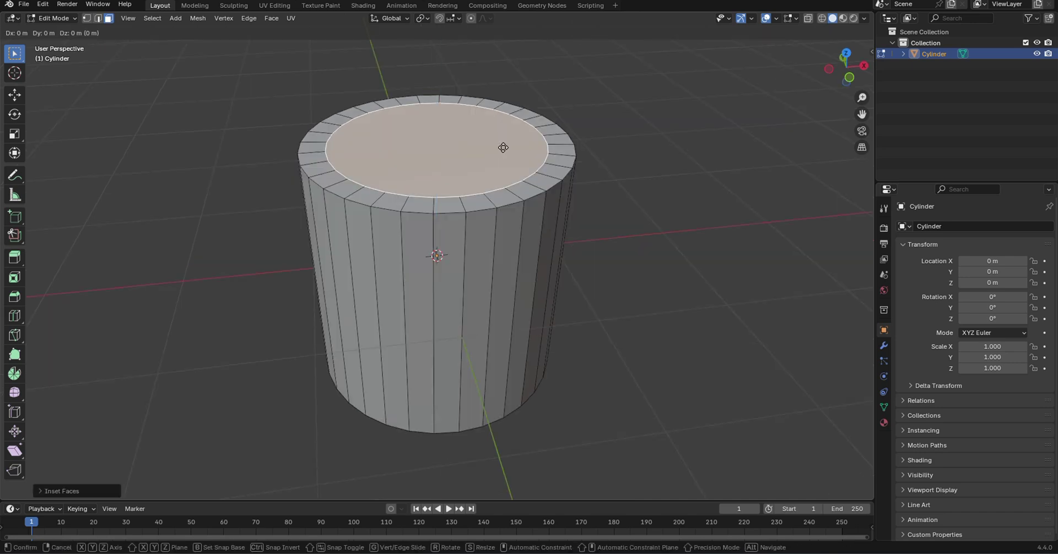
key("z")
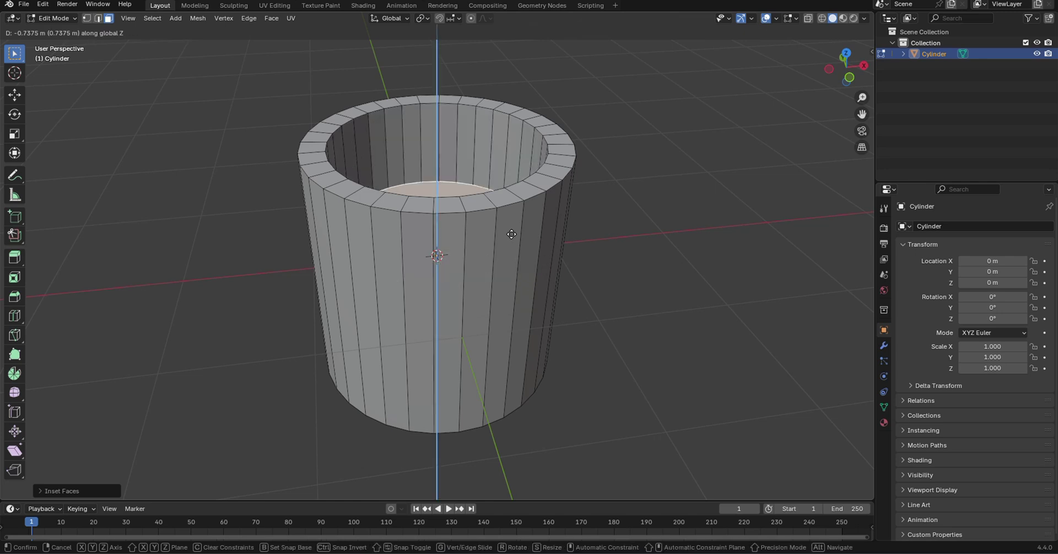
left_click(512, 234)
left_click(807, 18)
key("KP_1")
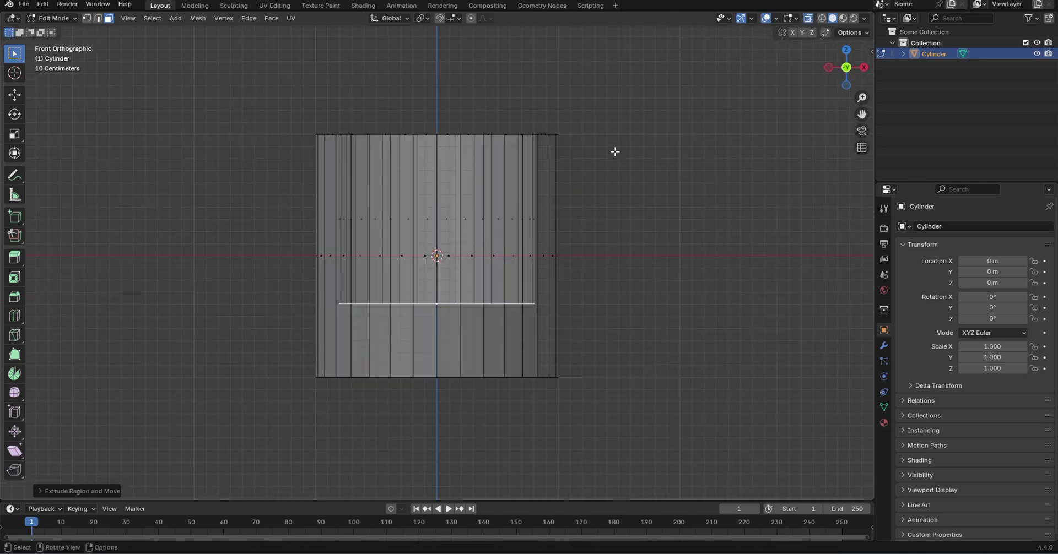
Step: Lower the inner floor about 0.35 m, scale it to about 0.93, and turn X-ray off
left_click(16, 98)
left_click_drag(438, 263, 442, 309)
scroll(591, 290, "up", 1)
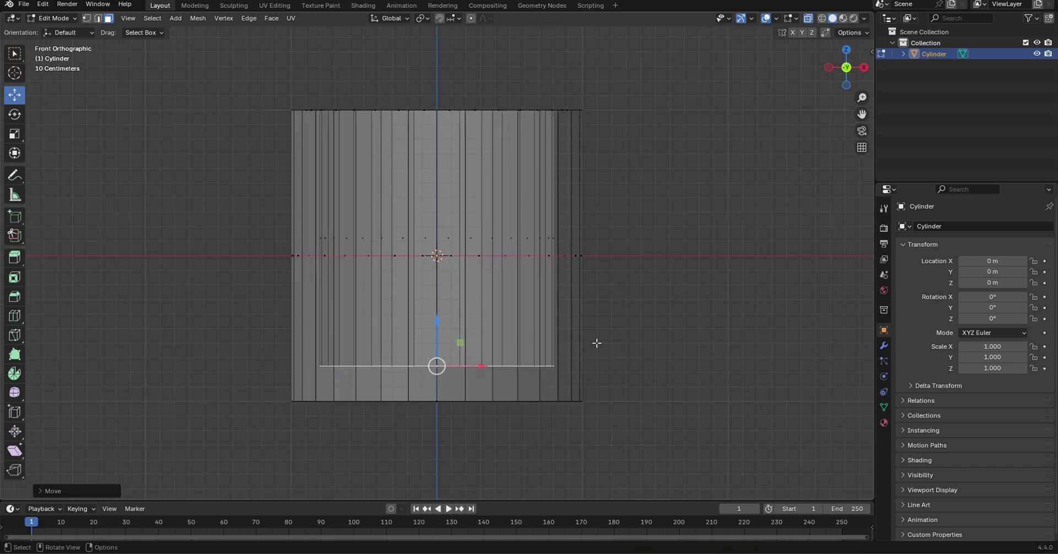
key("s")
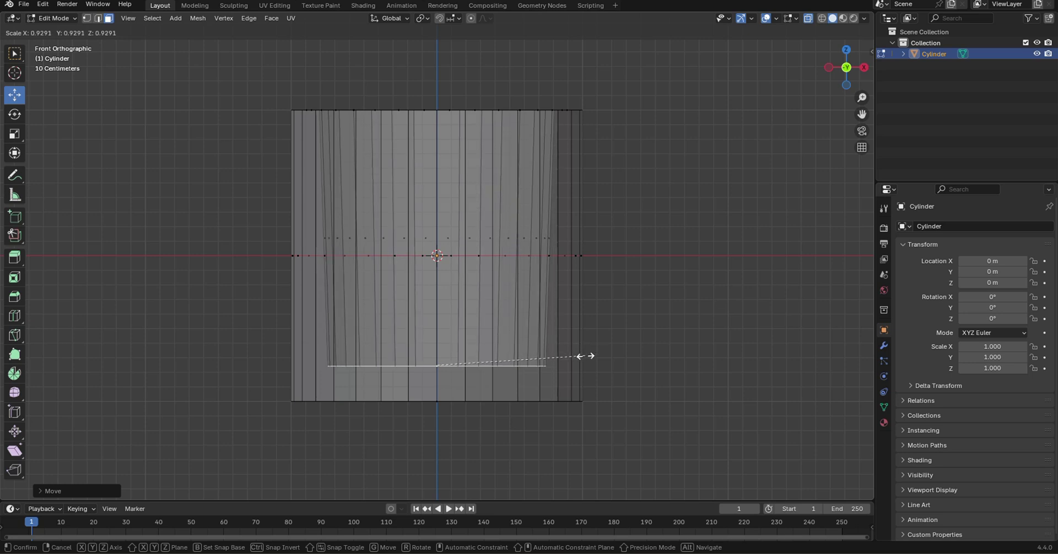
left_click(580, 356)
middle_click_drag(579, 356, 647, 193)
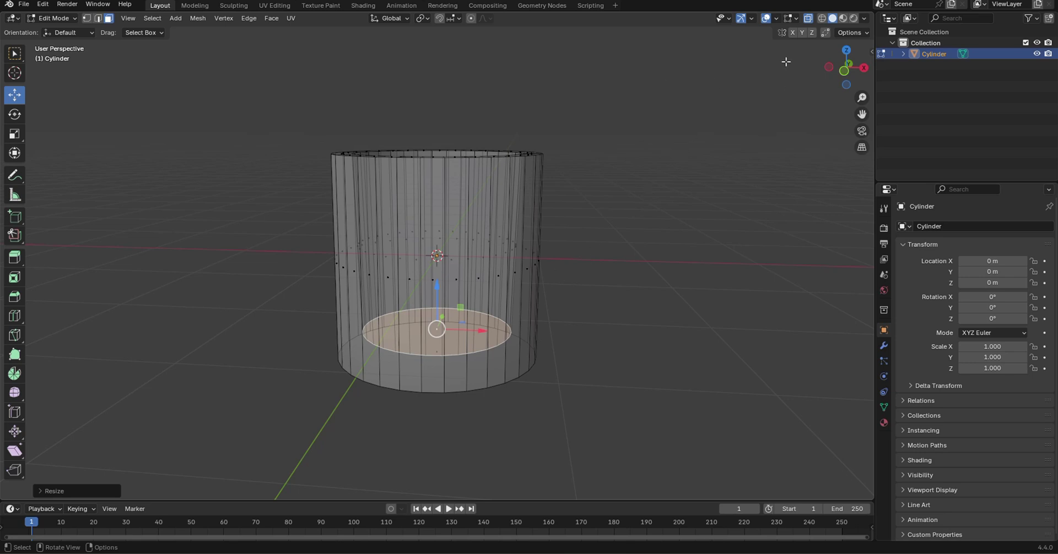
left_click(811, 18)
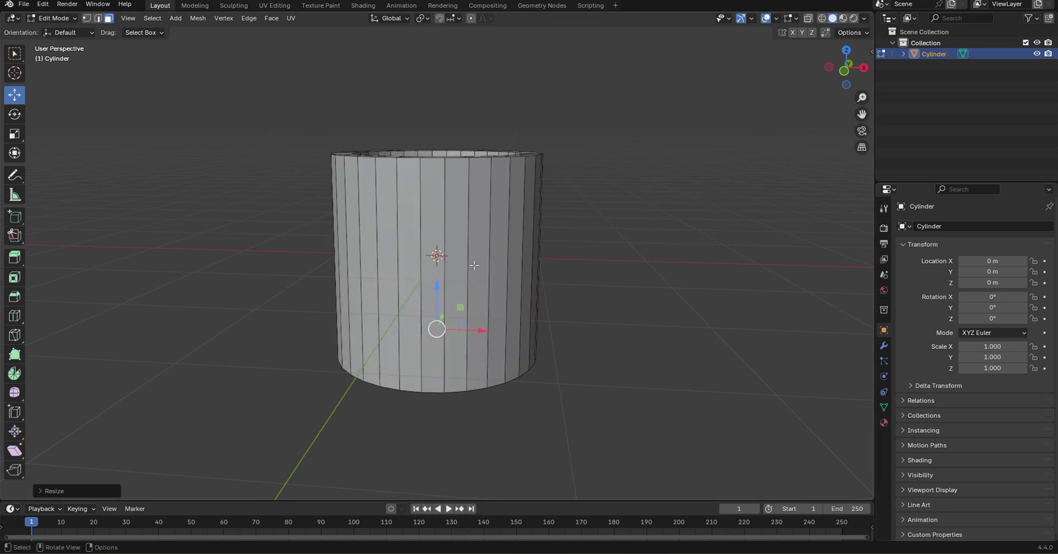
key("KP_1")
Step: Add two loop cuts on the outer wall, spread them apart along Z, and raise them
key("ctrl+r")
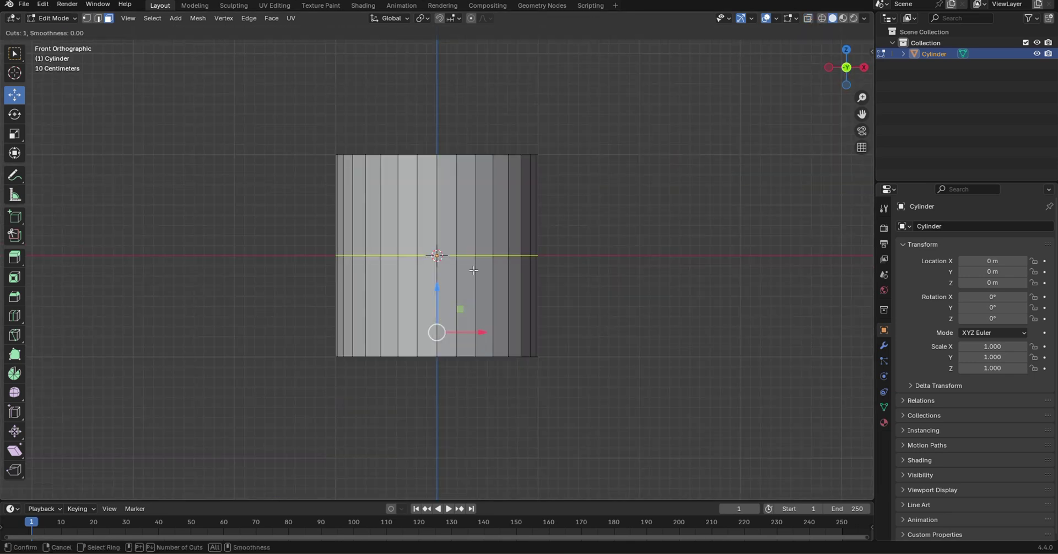
scroll(473, 270, "up", 1)
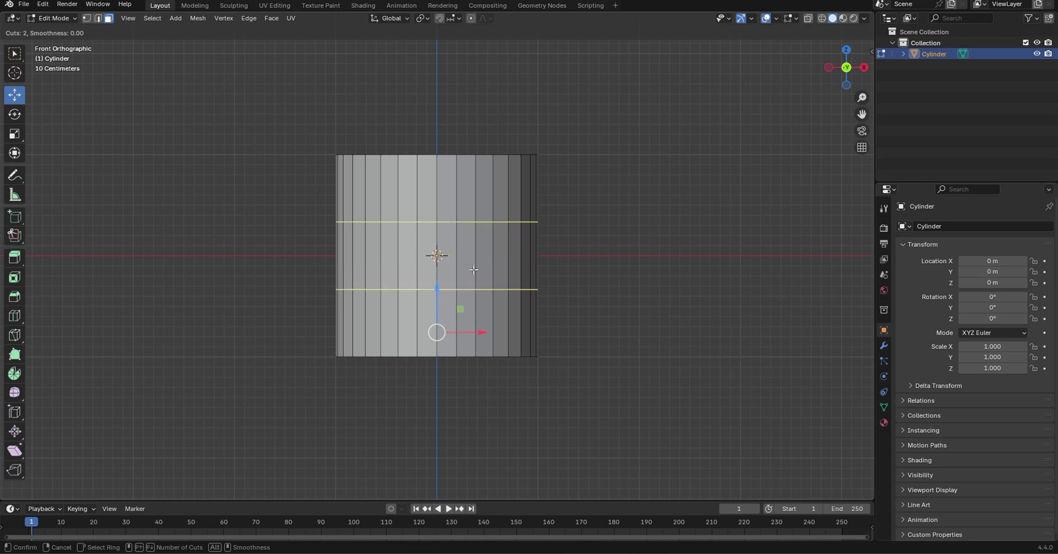
left_click(477, 269)
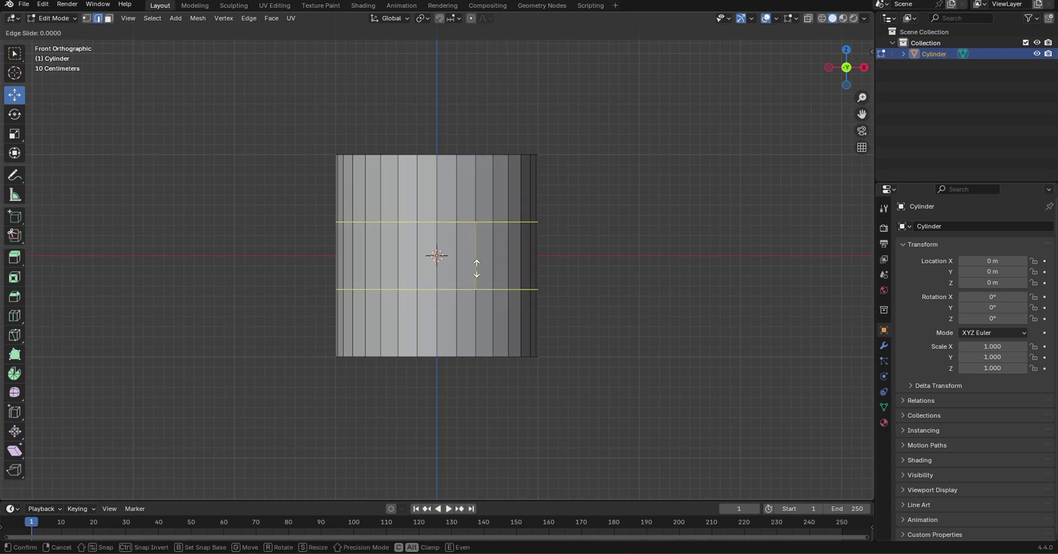
left_click(476, 268)
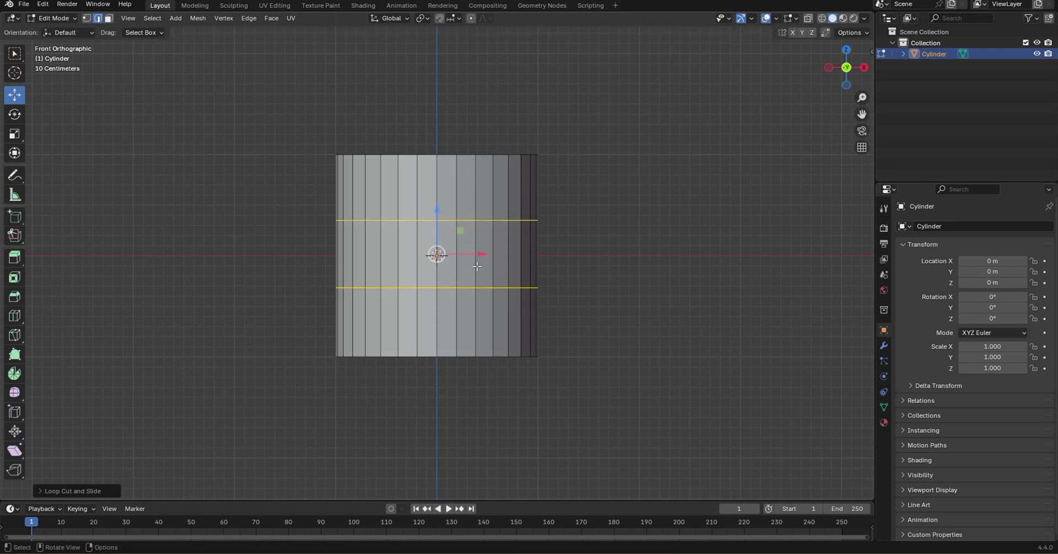
key("s")
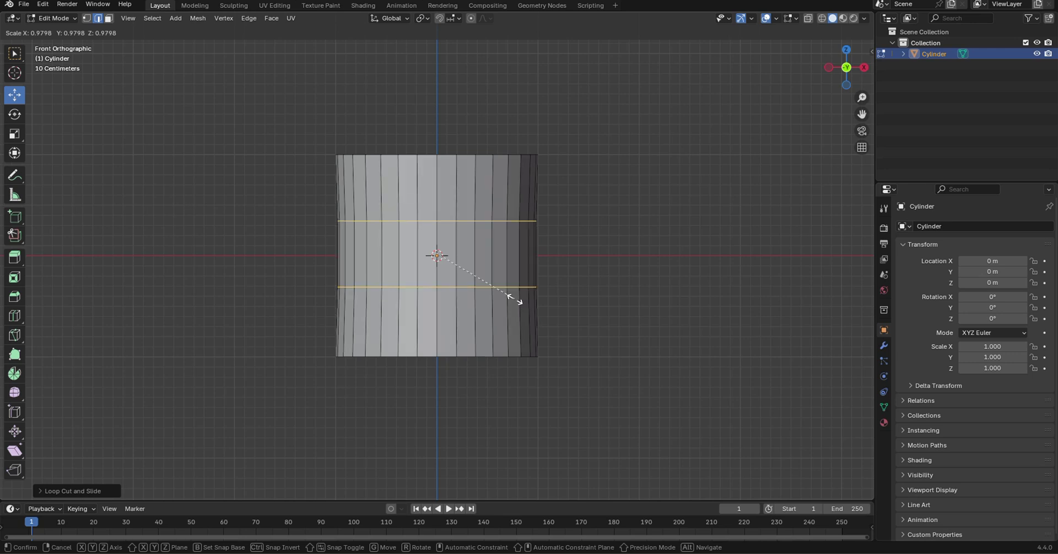
key("z")
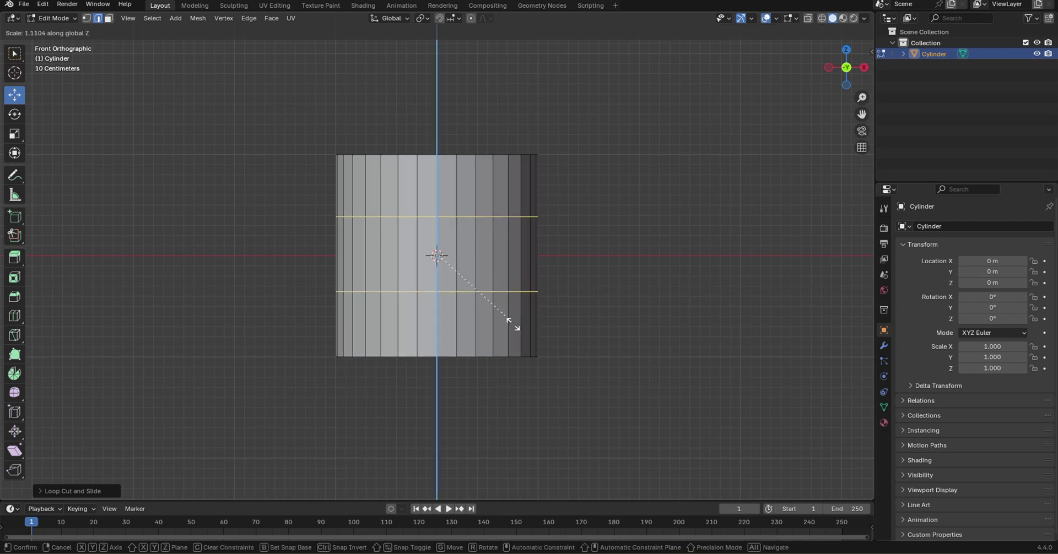
left_click(527, 414)
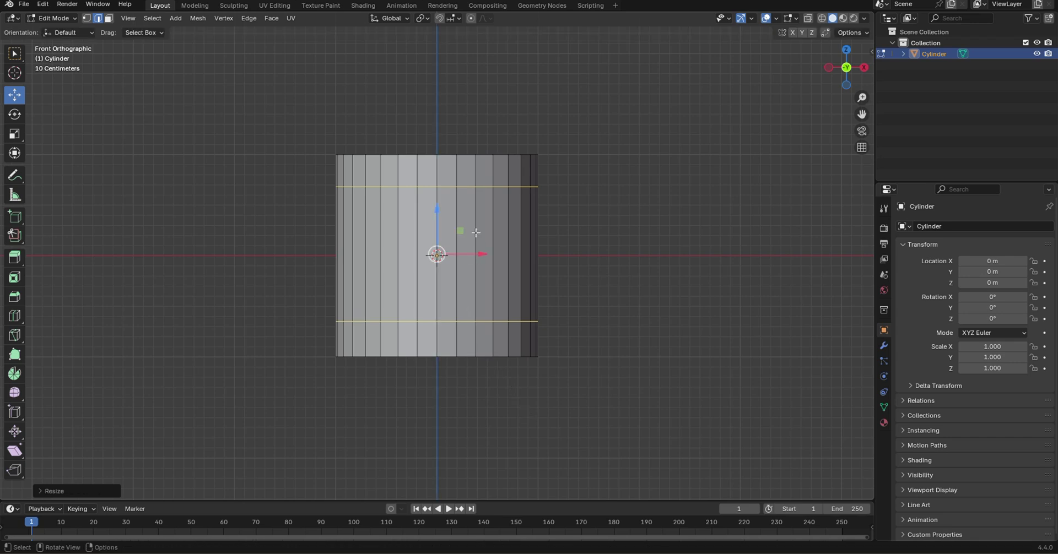
left_click_drag(437, 214, 437, 179)
middle_click_drag(437, 179, 538, 237)
Step: Bevel the inner floor's edge loop with 5 segments, roughly 0.14 m wide
scroll(538, 237, "up", 4)
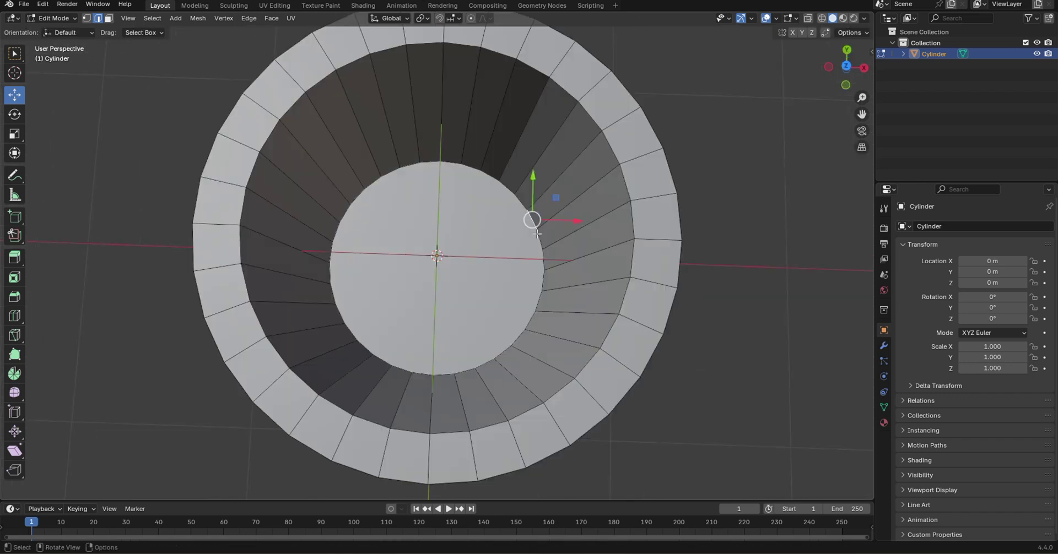
left_click(538, 237, "alt")
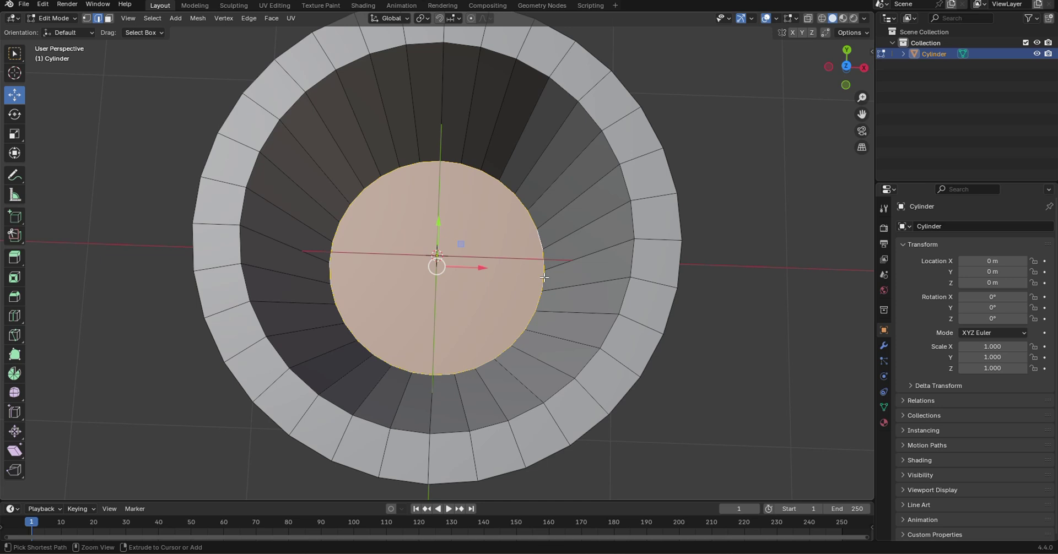
key("ctrl+b")
scroll(551, 293, "up", 3)
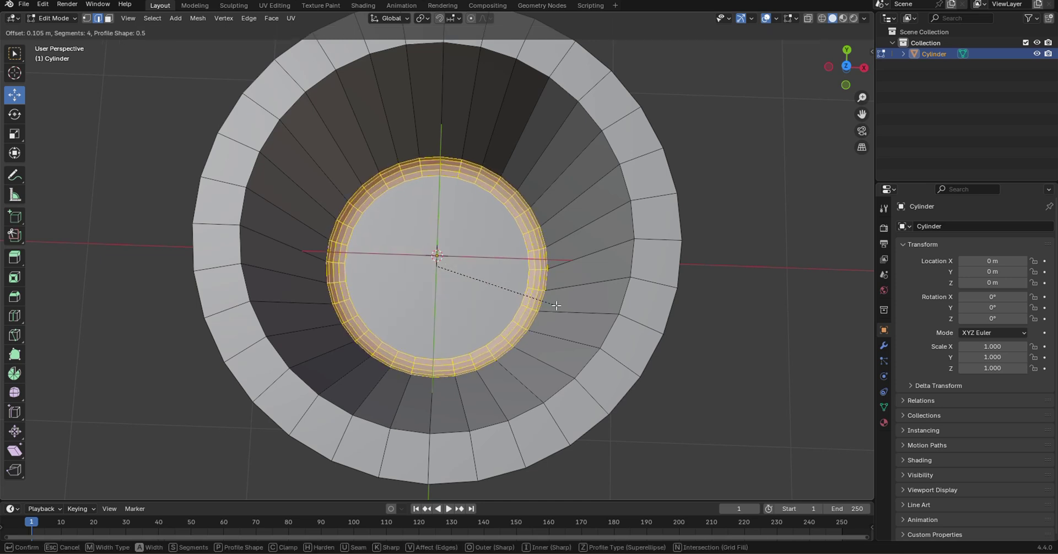
scroll(558, 308, "up", 1)
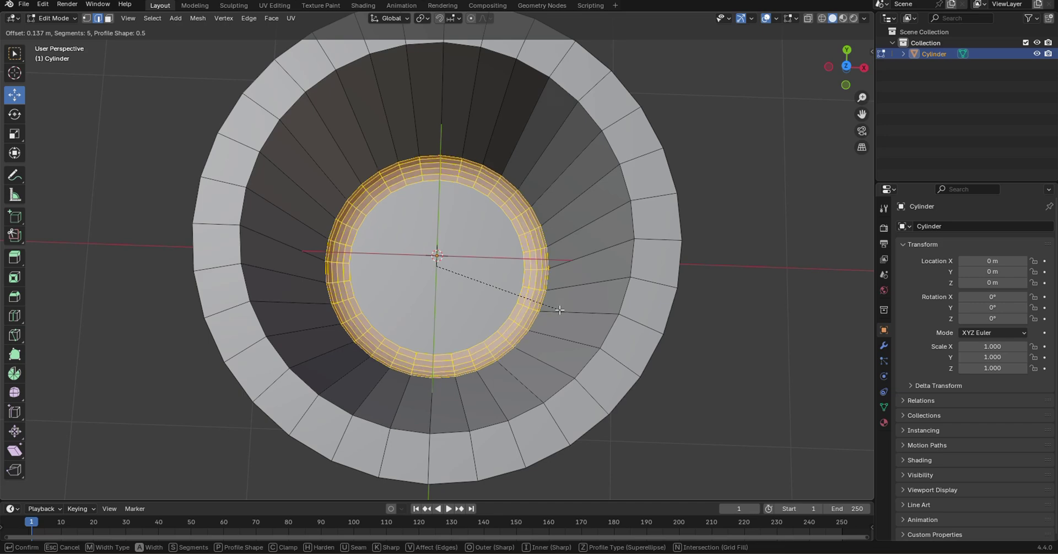
left_click(559, 310)
Step: Orbit below the cup and select edges on its side and bottom rim
middle_click_drag(559, 310, 521, 327)
scroll(546, 309, "down", 2)
left_click(521, 326)
left_click(532, 330)
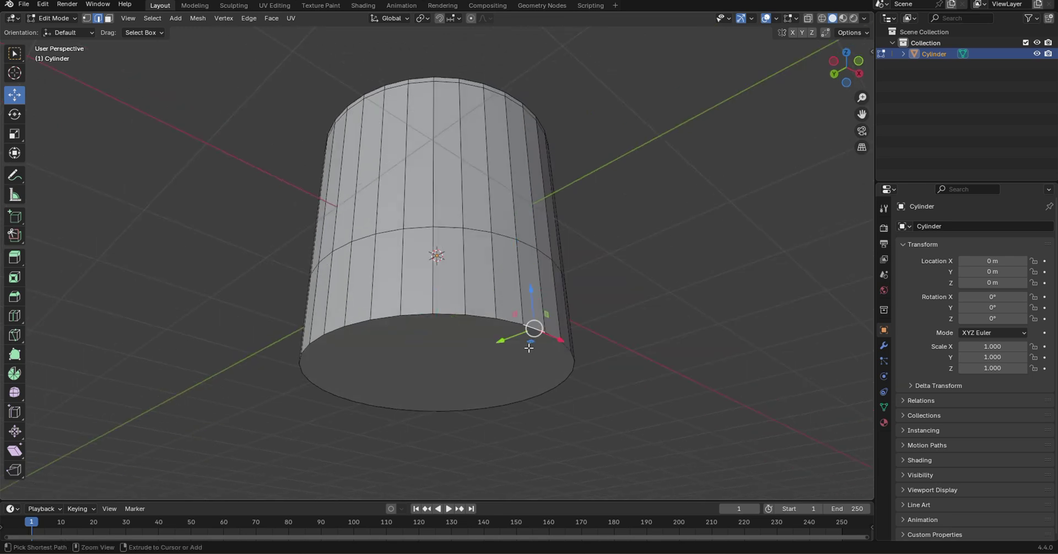
Step: Bevel the cup's top rim edge loop with three segments
key("ctrl+KP_7")
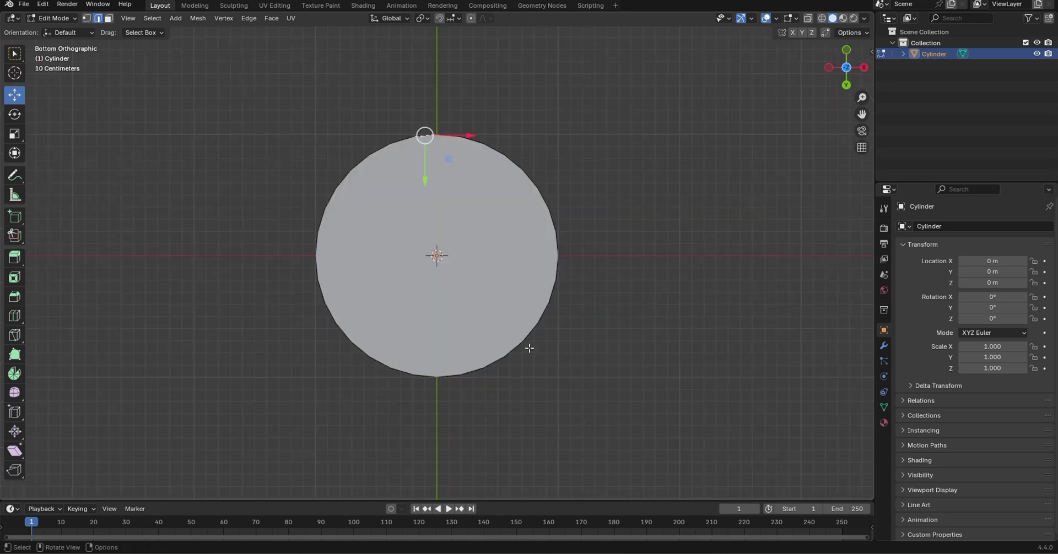
middle_click_drag(529, 348, 479, 231)
left_click(484, 222)
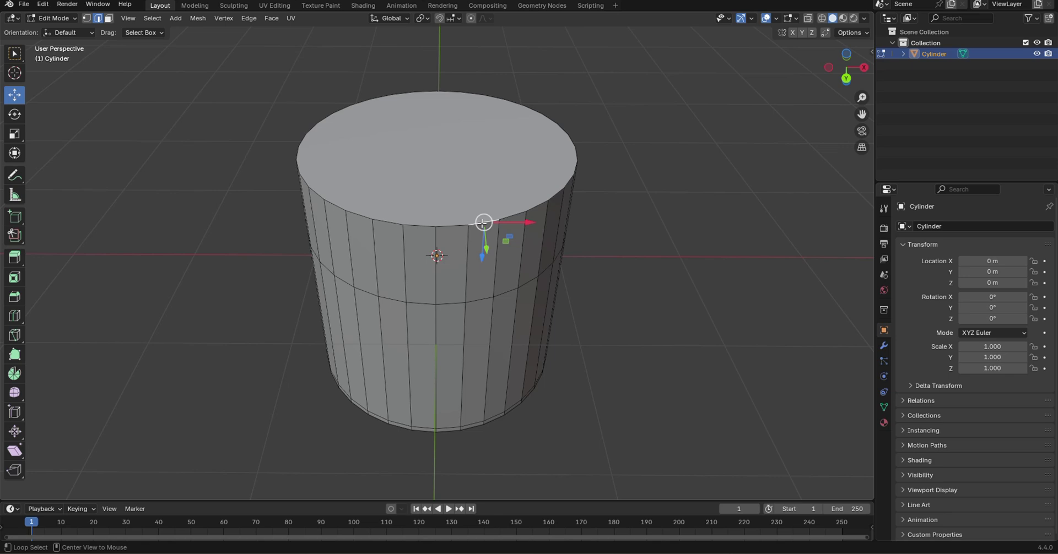
left_click(483, 222, "alt")
middle_click_drag(507, 217, 500, 227)
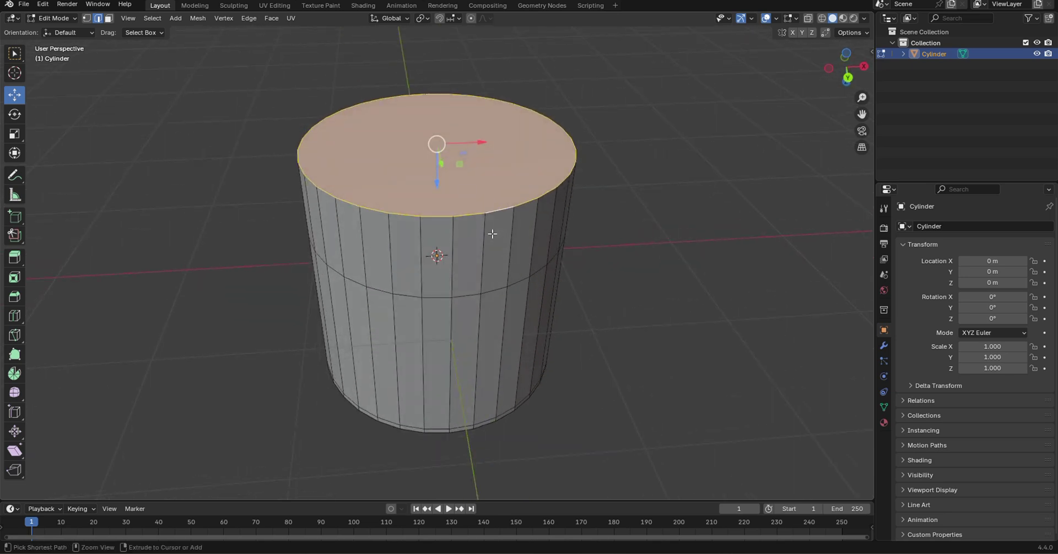
key("ctrl+b")
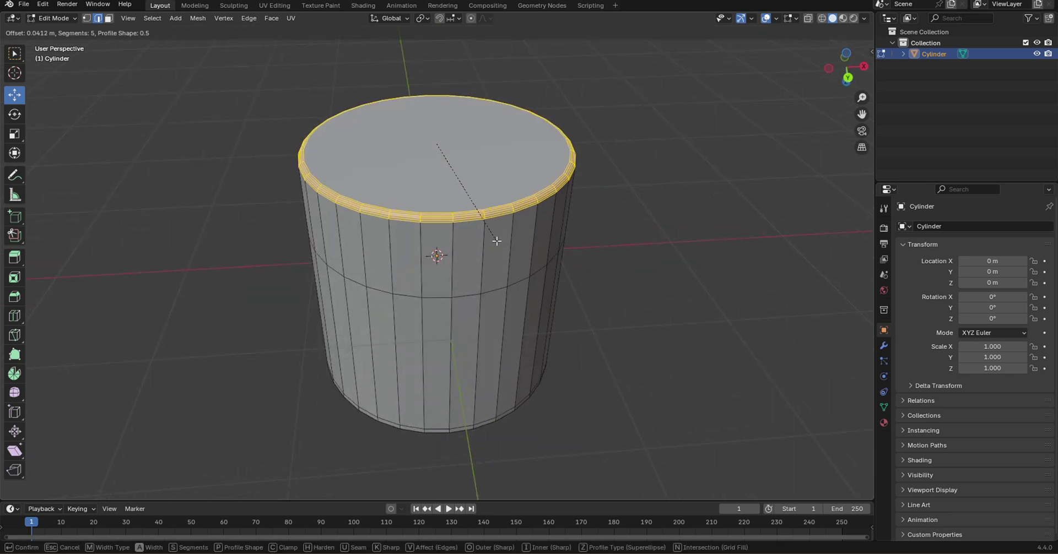
scroll(497, 241, "down", 2)
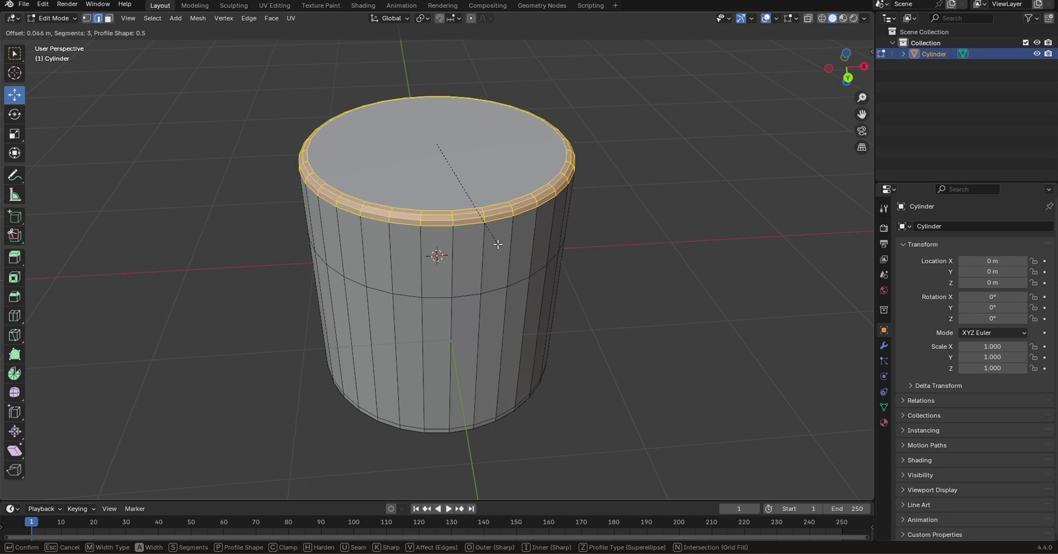
left_click(497, 244)
Step: Inset the cup's bottom face to a tiny ring and merge it at center
key("3")
left_click(439, 147)
key("ctrl+KP_7")
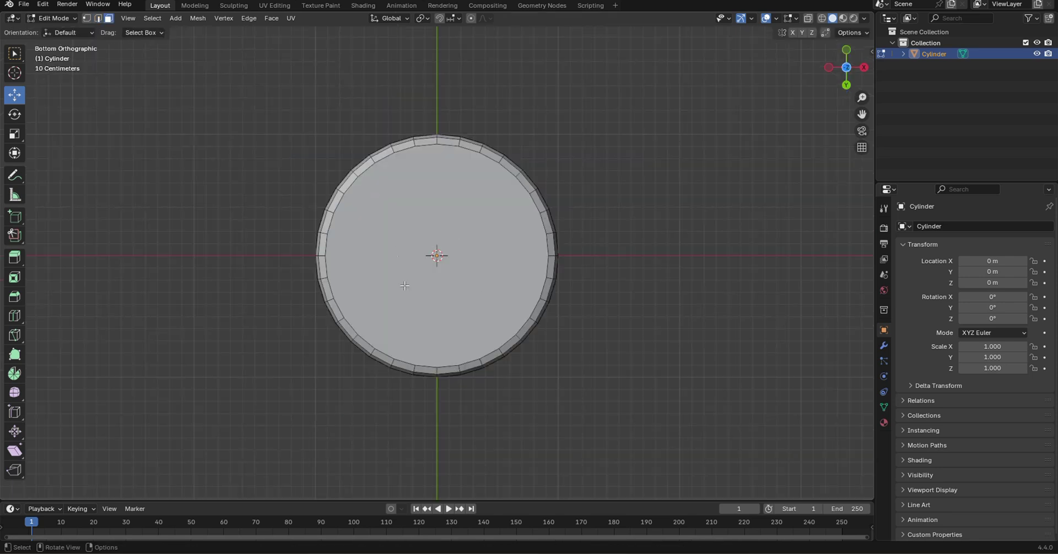
left_click(478, 254)
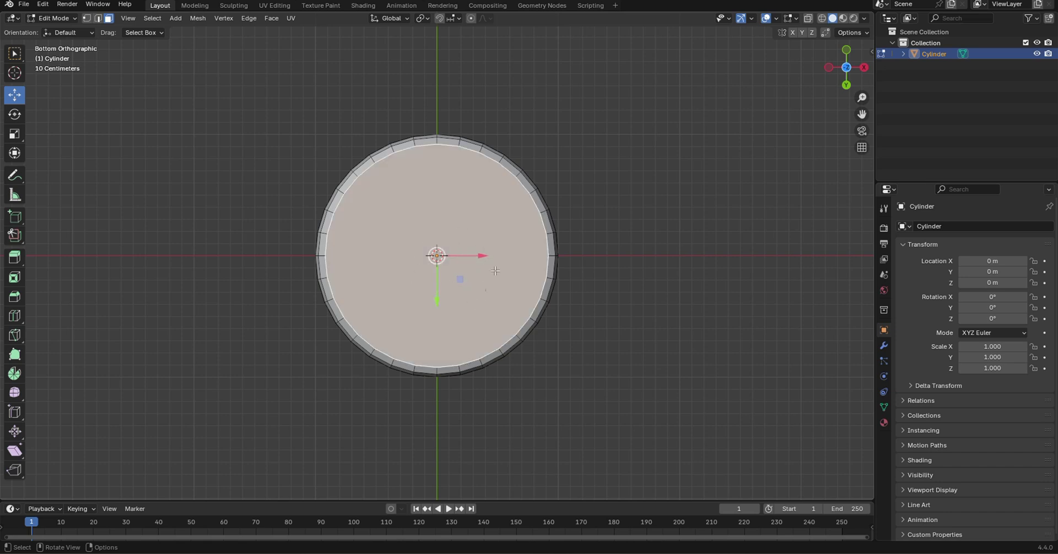
key("i")
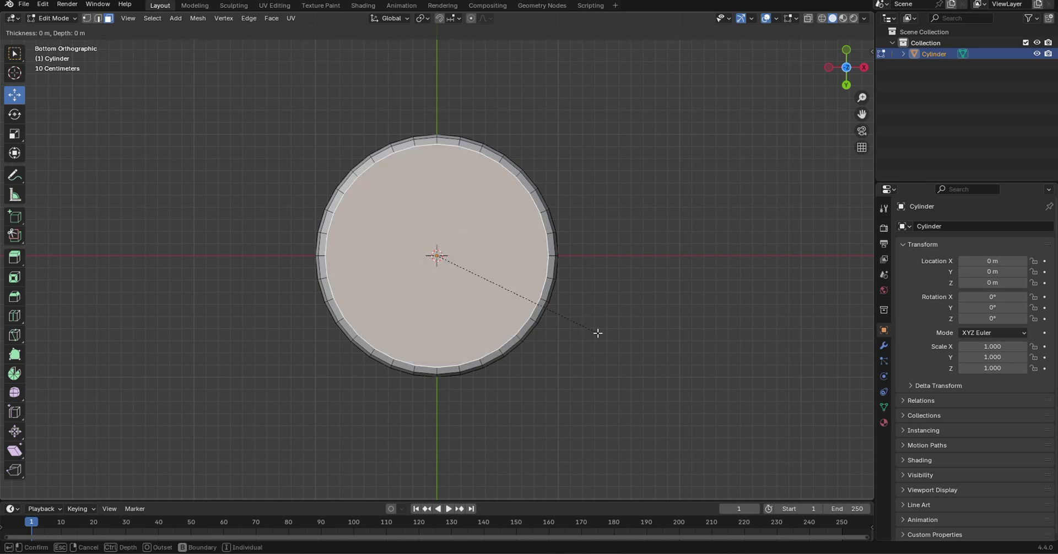
left_click(570, 319)
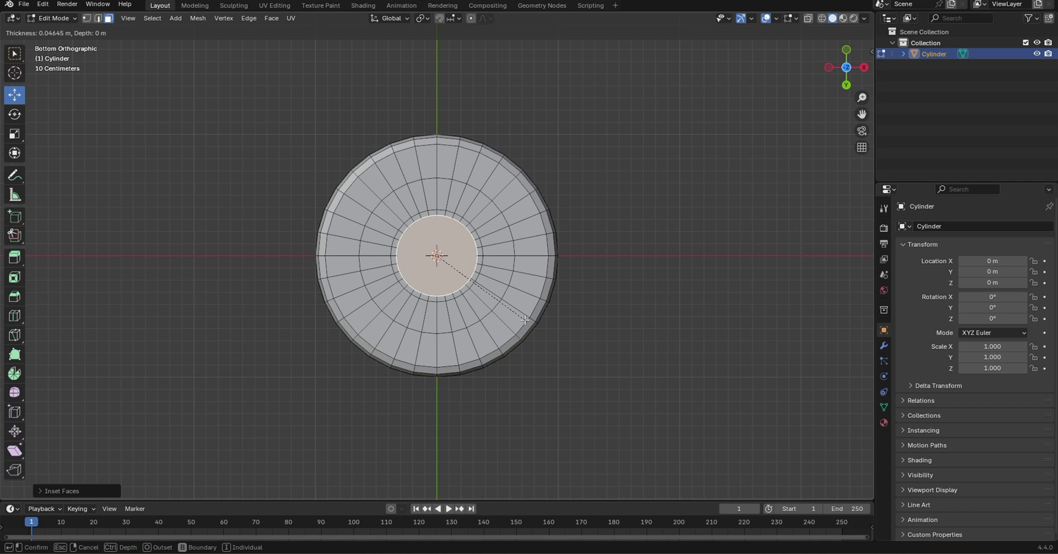
left_click(497, 306)
key("m")
left_click(485, 306)
middle_click_drag(485, 307, 514, 139)
key("KP_1")
middle_click_drag(484, 314, 546, 275)
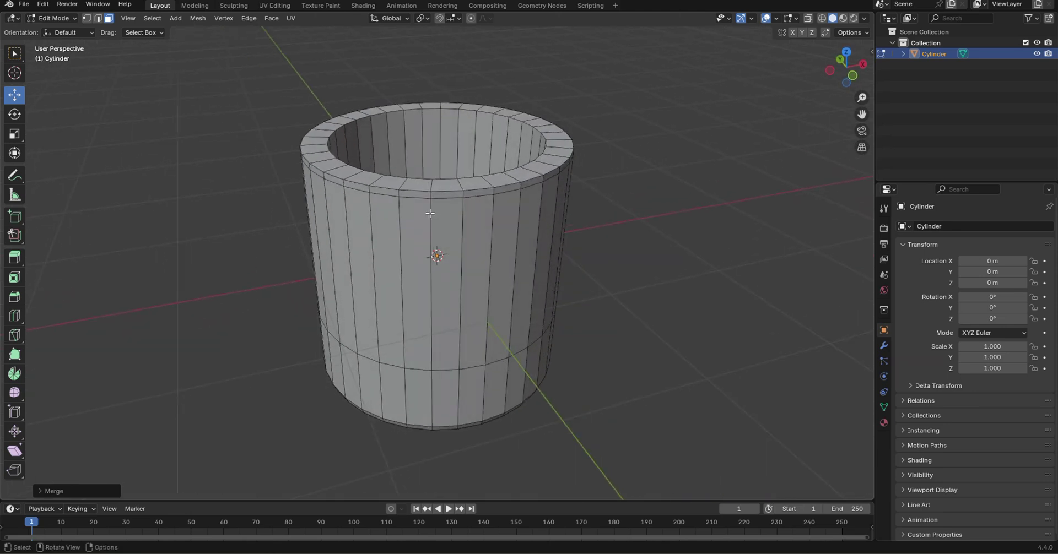
Step: In Object Mode, add a level-2 Subdivision Surface to the cup and shade it smooth
key("Tab")
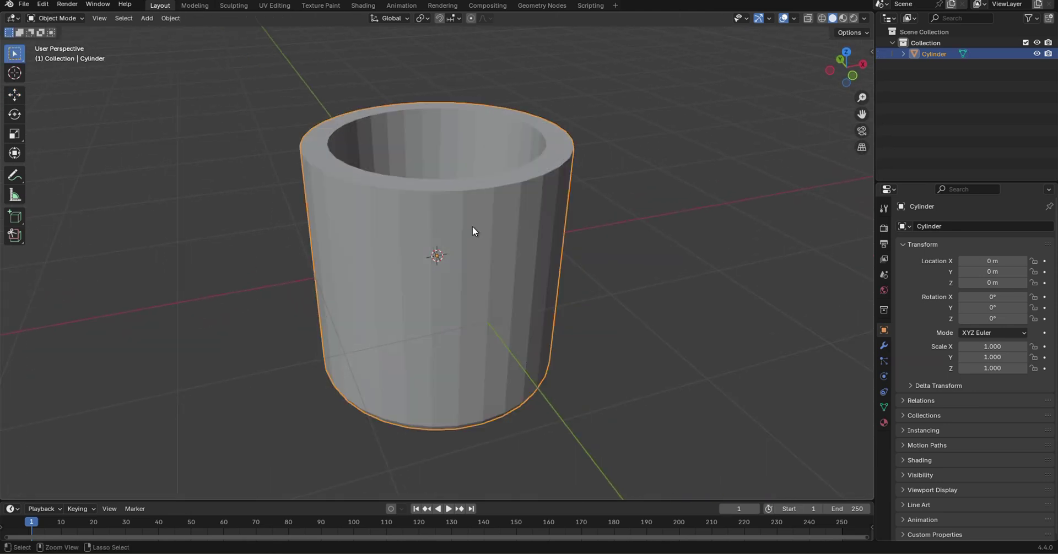
key("ctrl+2")
middle_click_drag(473, 228, 450, 239)
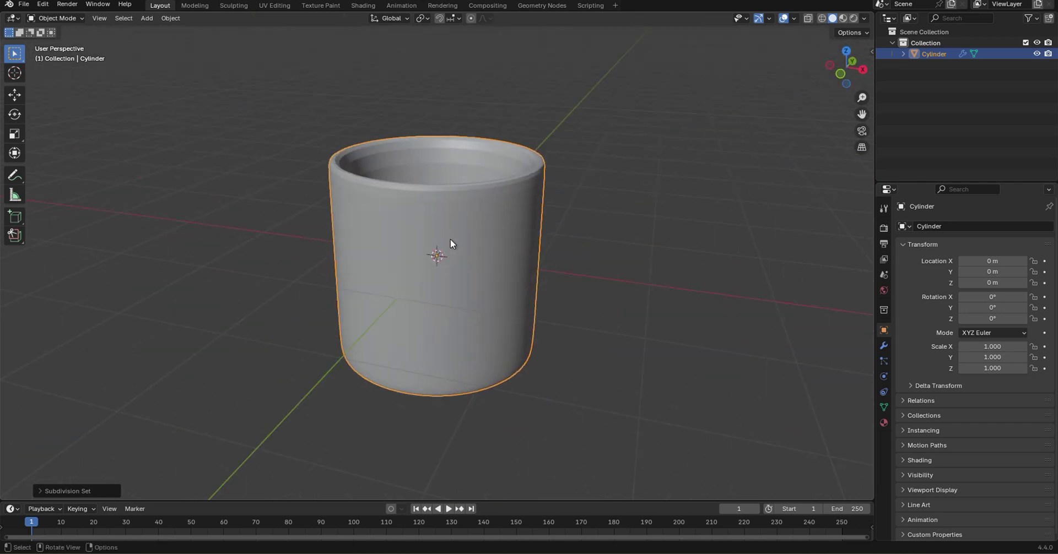
right_click(464, 236)
left_click(431, 236)
middle_click_drag(517, 222, 504, 281)
key("KP_1")
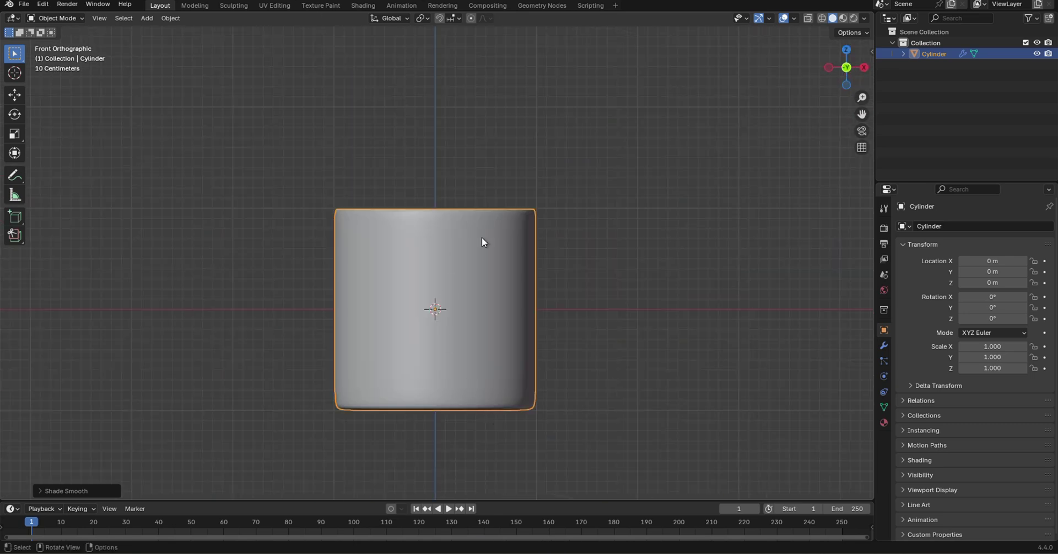
Step: Add a cube above the cup and scale it to 0.2
key("shift+a")
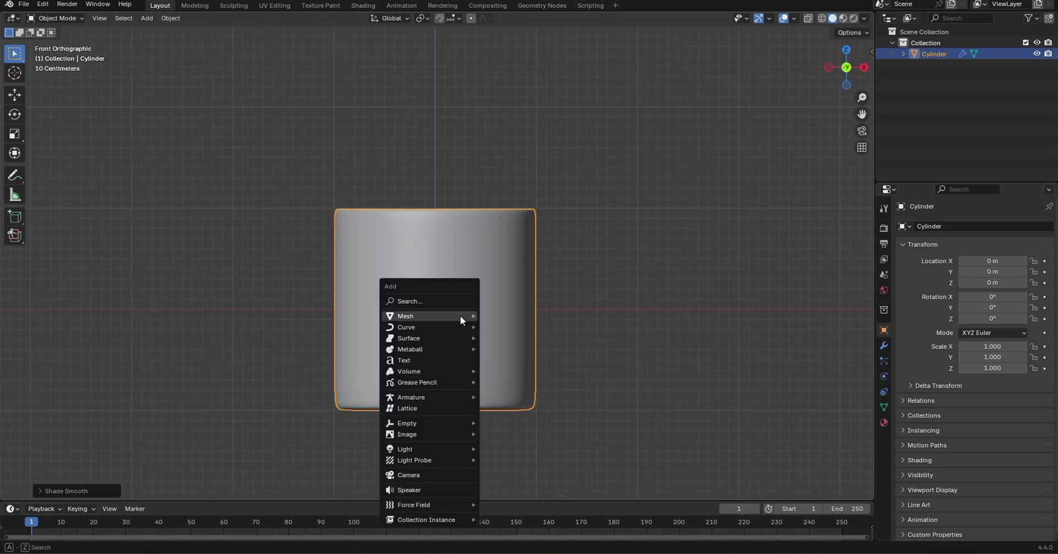
mouse_move(459, 317)
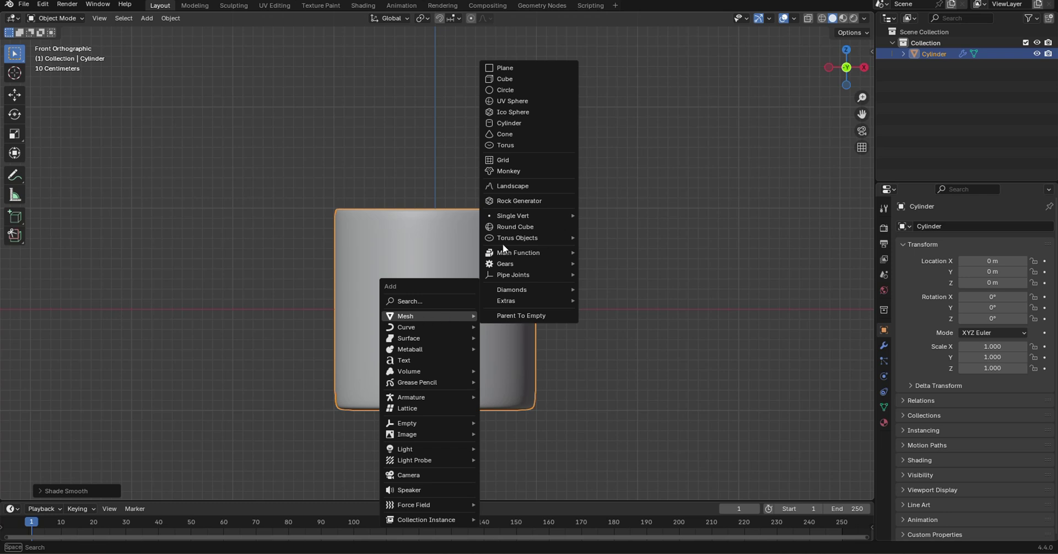
left_click(524, 79)
key("shift+space")
key("g")
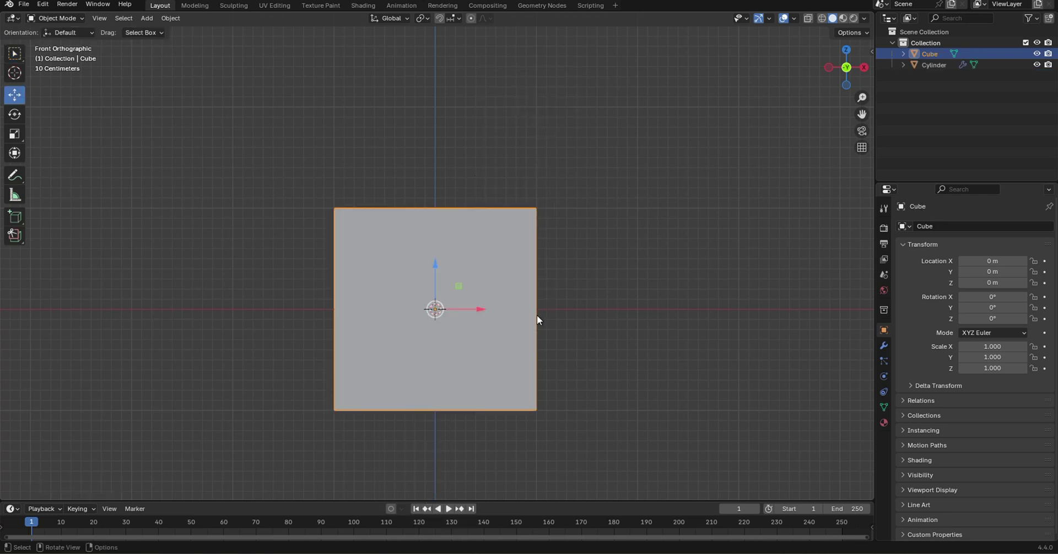
type("s.")
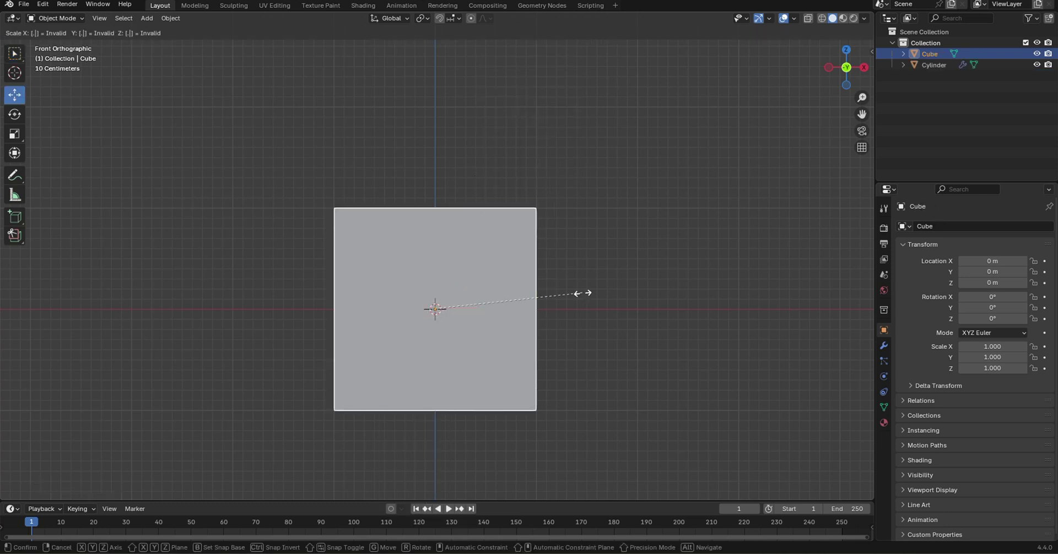
type("2")
key("Return")
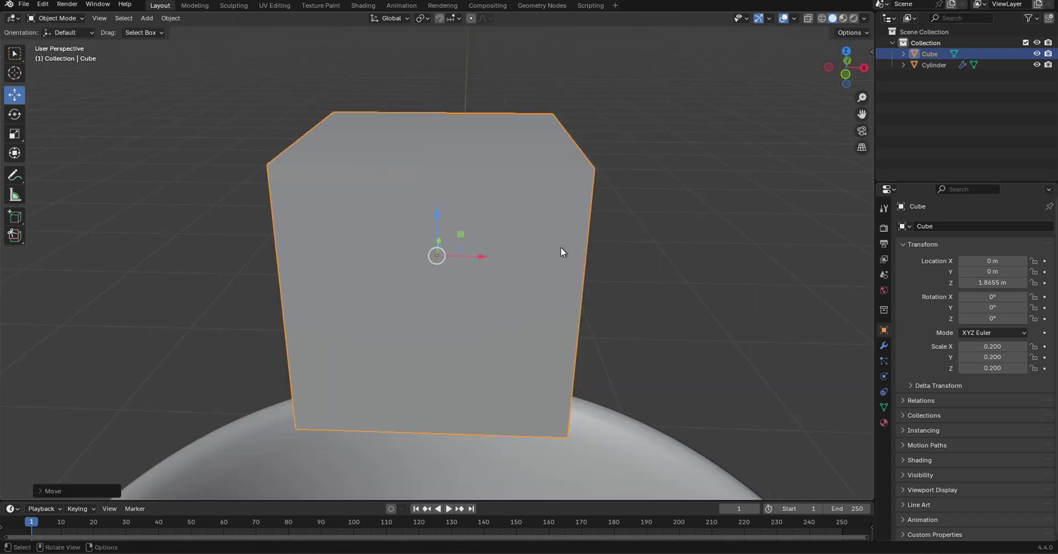
Step: Bevel all the cube's edges with two segments and return to Object Mode
key("Tab")
middle_click_drag(561, 247, 619, 240)
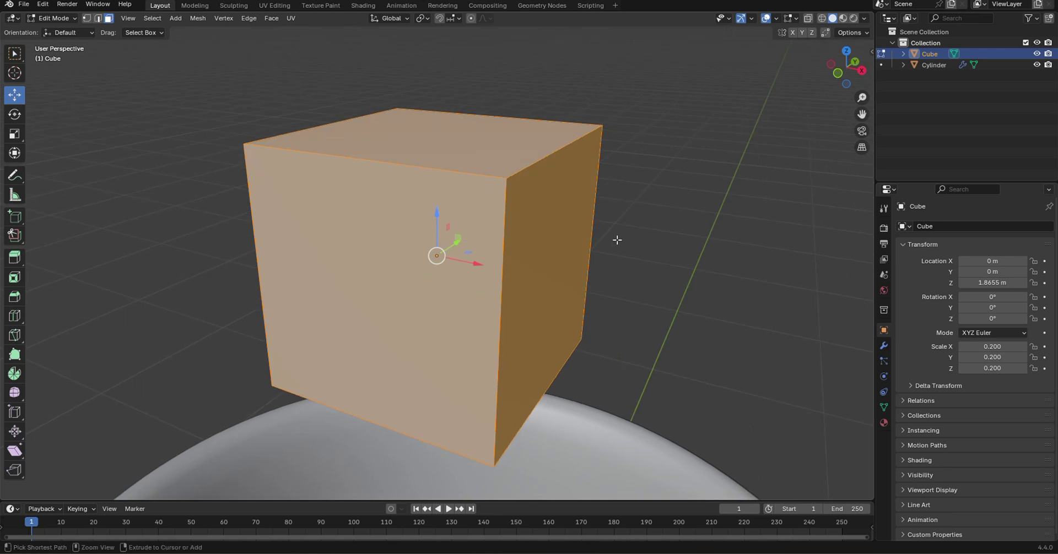
key("ctrl+b")
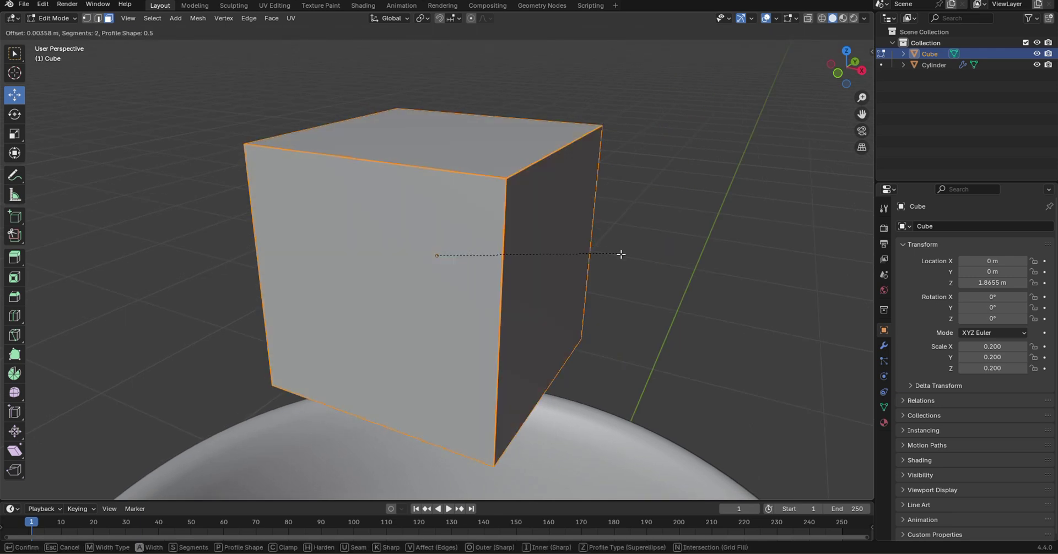
scroll(627, 271, "down", 1)
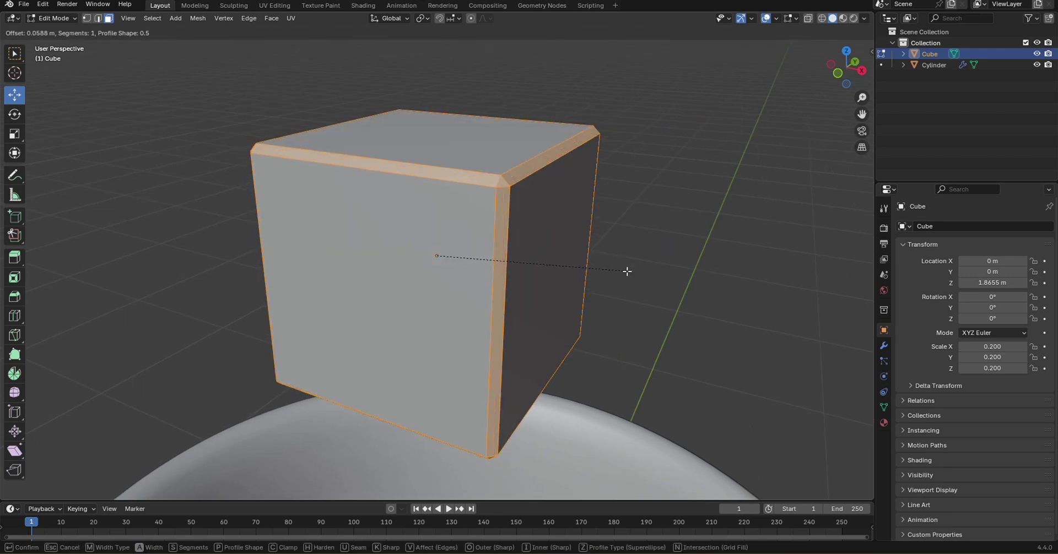
scroll(627, 271, "up", 1)
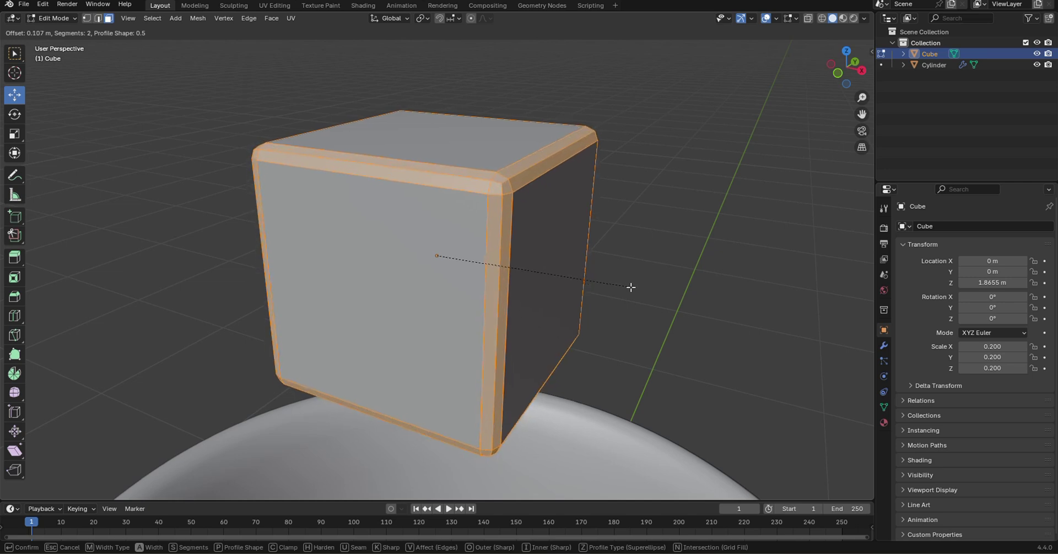
left_click(627, 273)
scroll(530, 260, "down", 1)
key("KP_5")
key("KP_1")
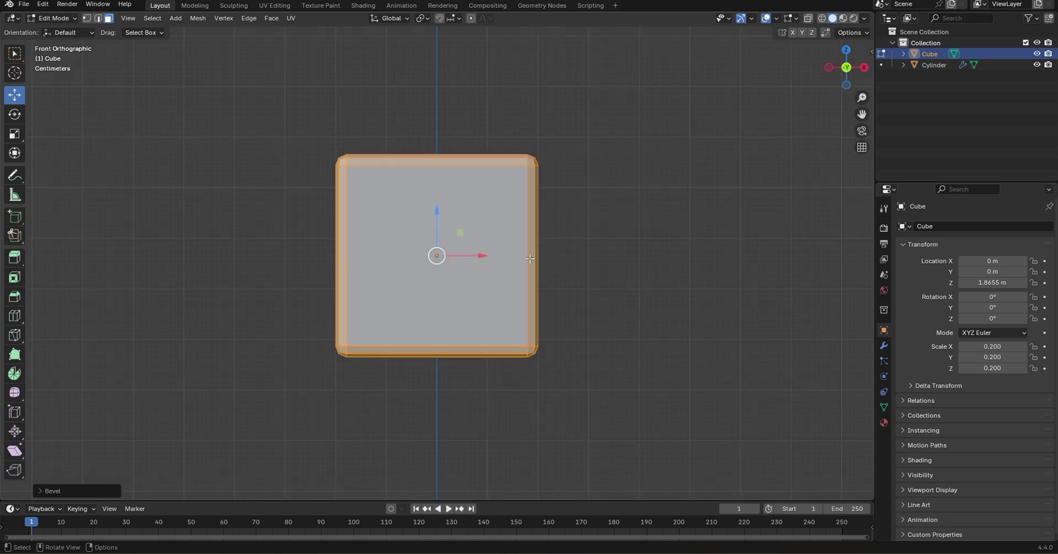
key("Tab")
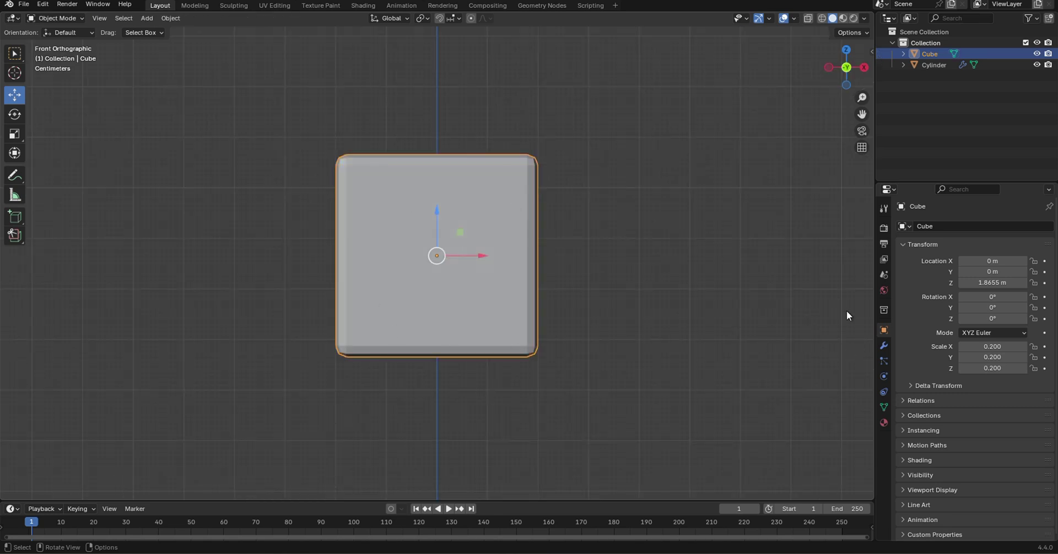
middle_click_drag(513, 215, 514, 246)
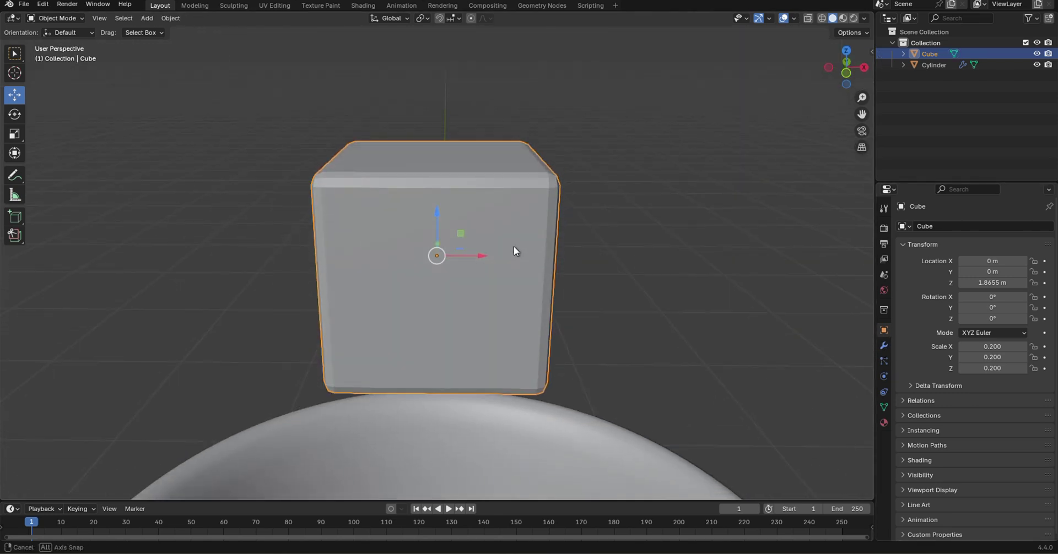
key("ctrl")
Step: Add a Subdivision Surface to the cube and apply it permanently from the Modifier tab
key("ctrl+2")
mouse_move(513, 242)
middle_mouse_down()
mouse_move(503, 245)
mouse_move(527, 241)
middle_mouse_up()
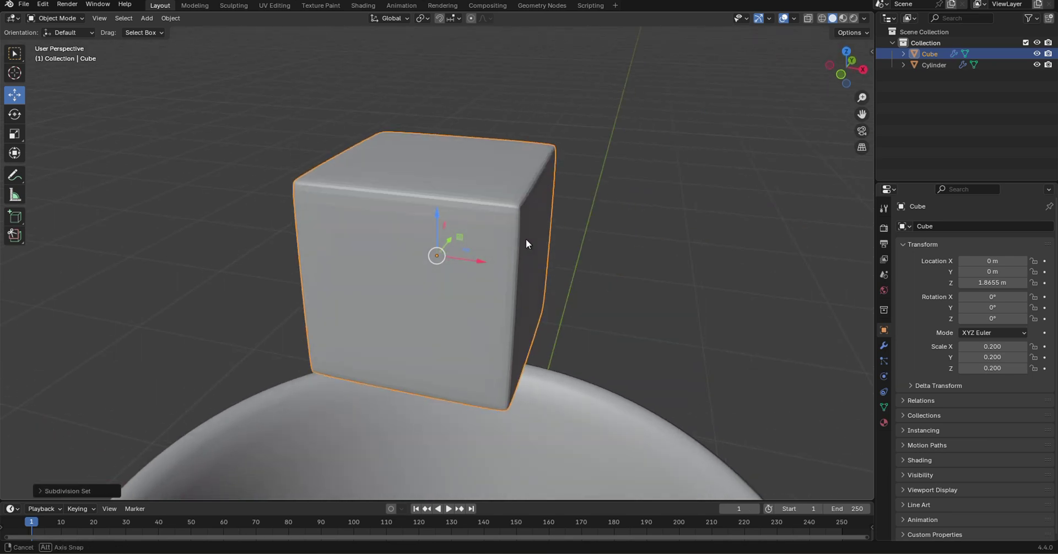
left_click(884, 345)
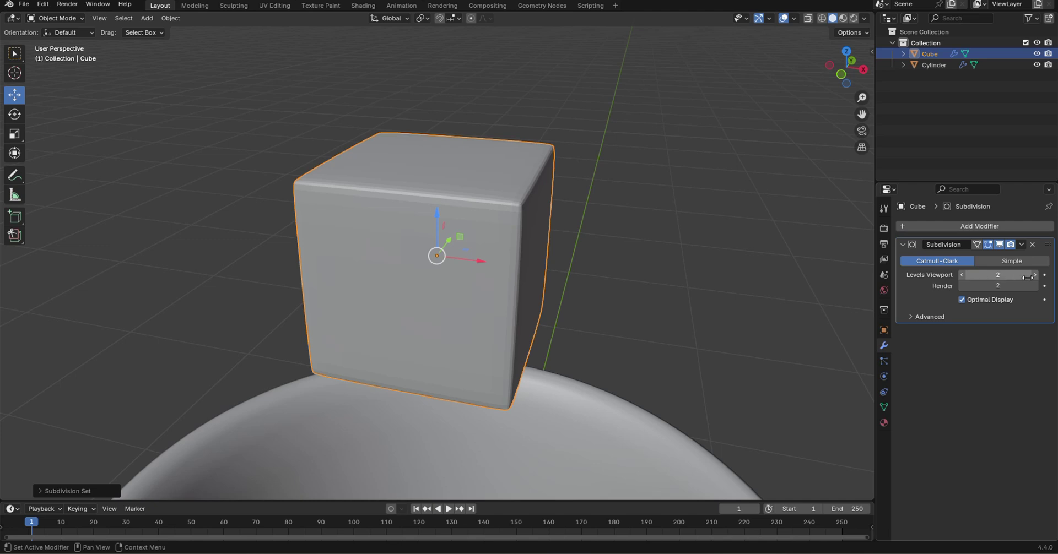
left_click(1022, 244)
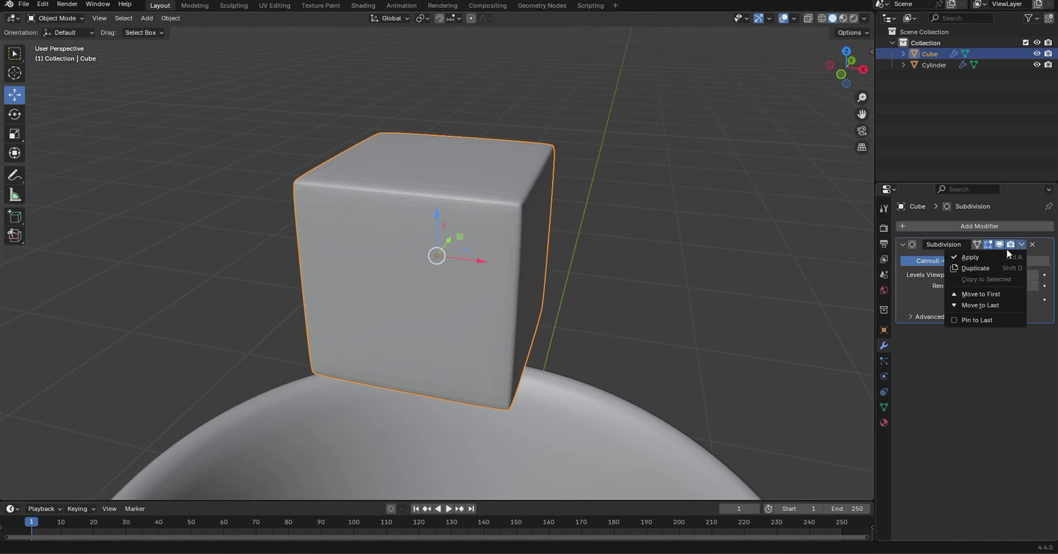
left_click(970, 258)
middle_click_drag(524, 274, 557, 261)
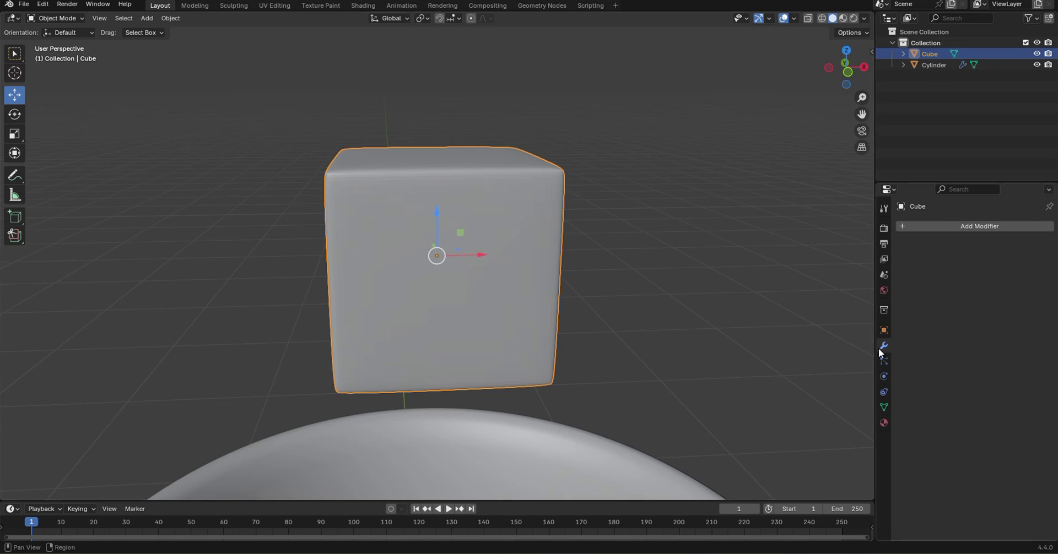
Step: Add a Displace modifier to the cube and lower its strength
left_click(984, 226)
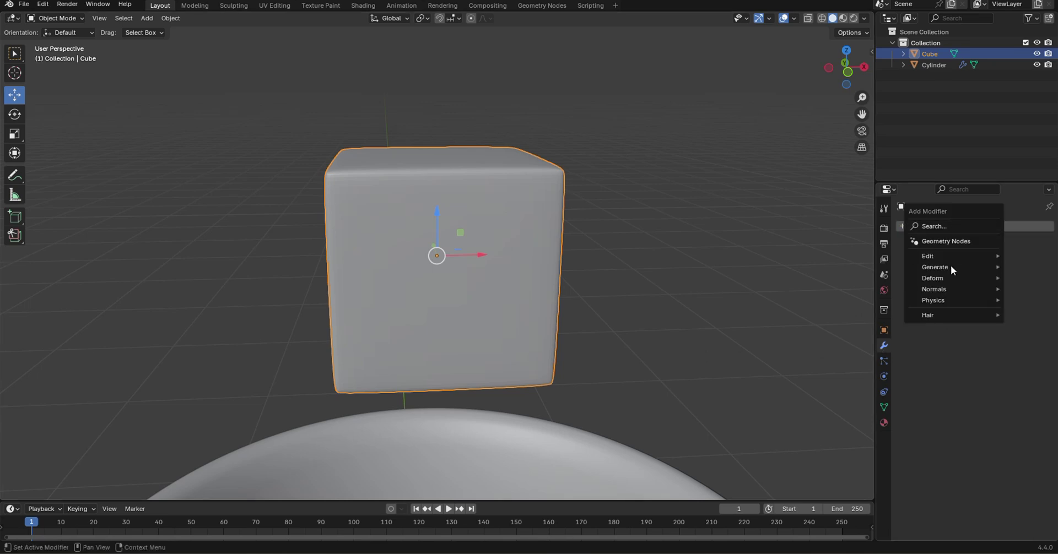
mouse_move(936, 279)
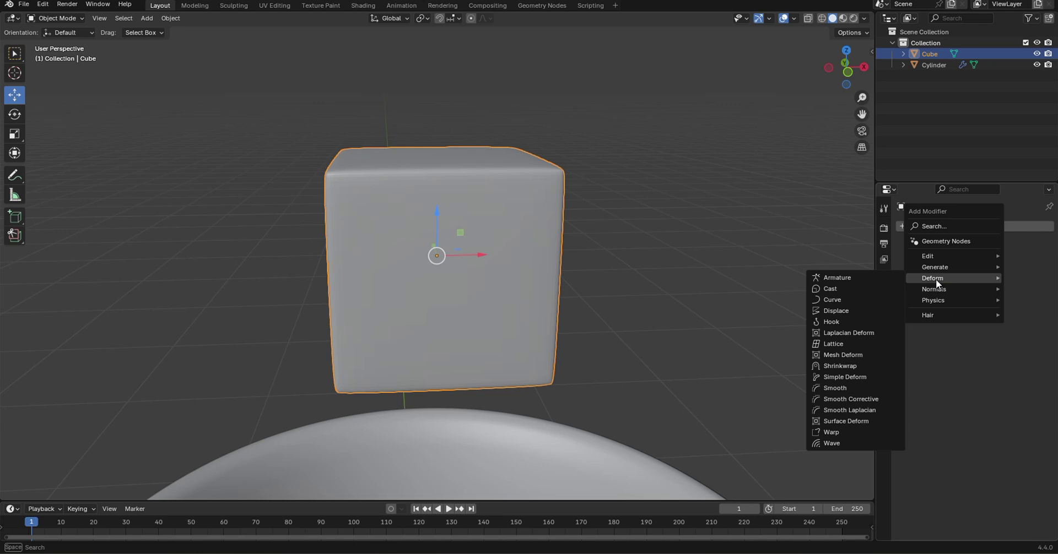
left_click(848, 311)
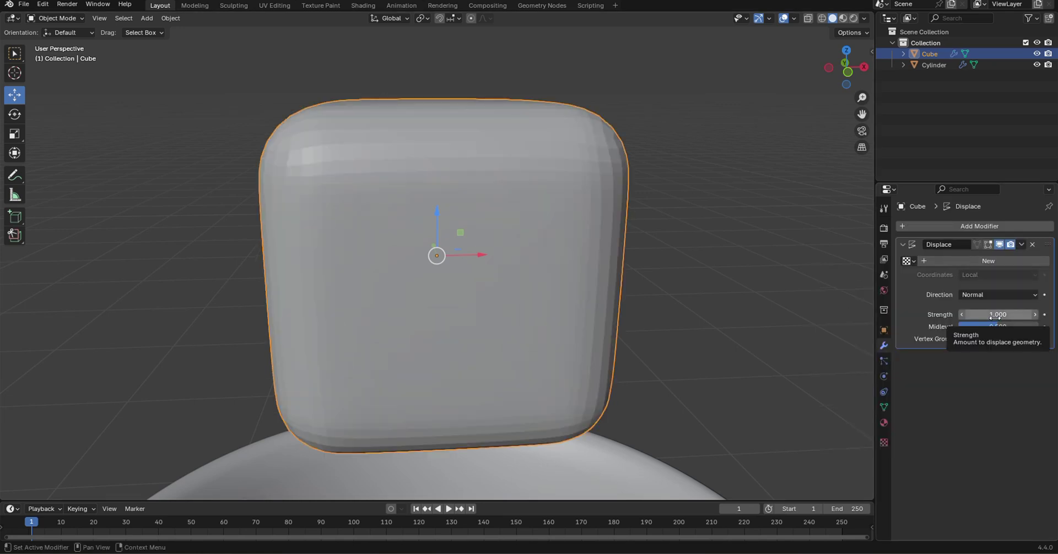
left_click_drag(995, 317, 958, 316)
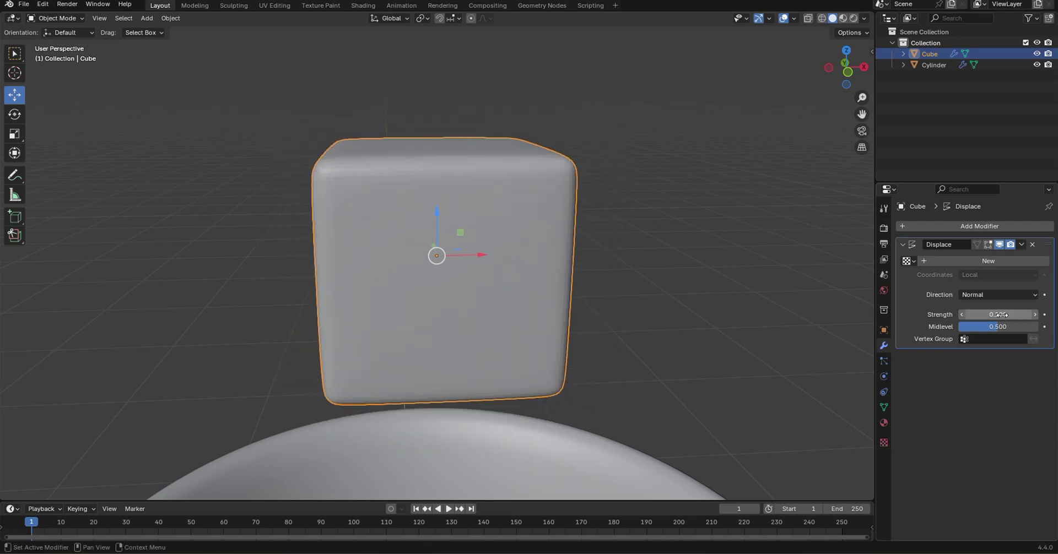
Step: Drive the displacement with a new Clouds texture at size 0.26 and check the roughened cube
left_click(994, 262)
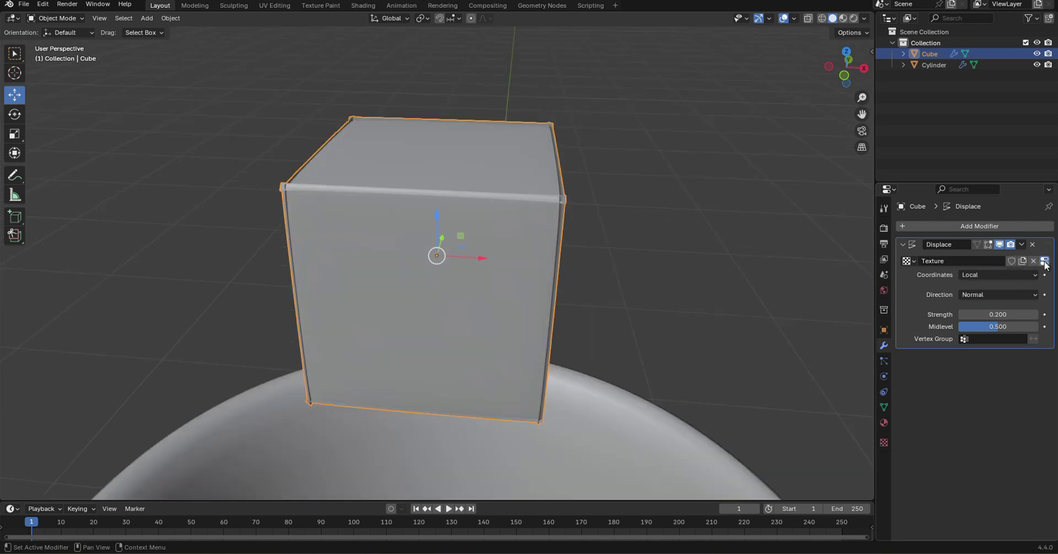
left_click(1043, 262)
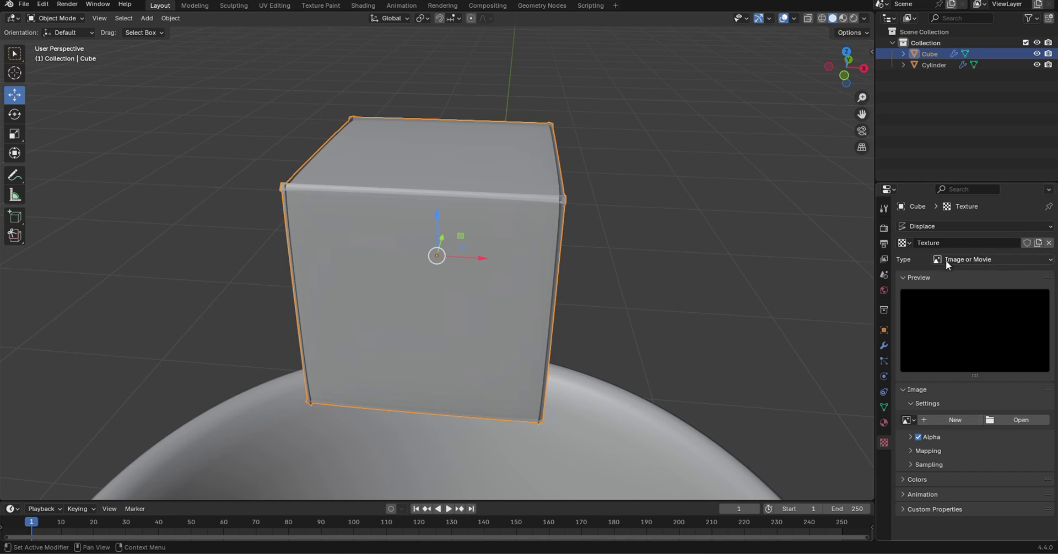
left_click(988, 258)
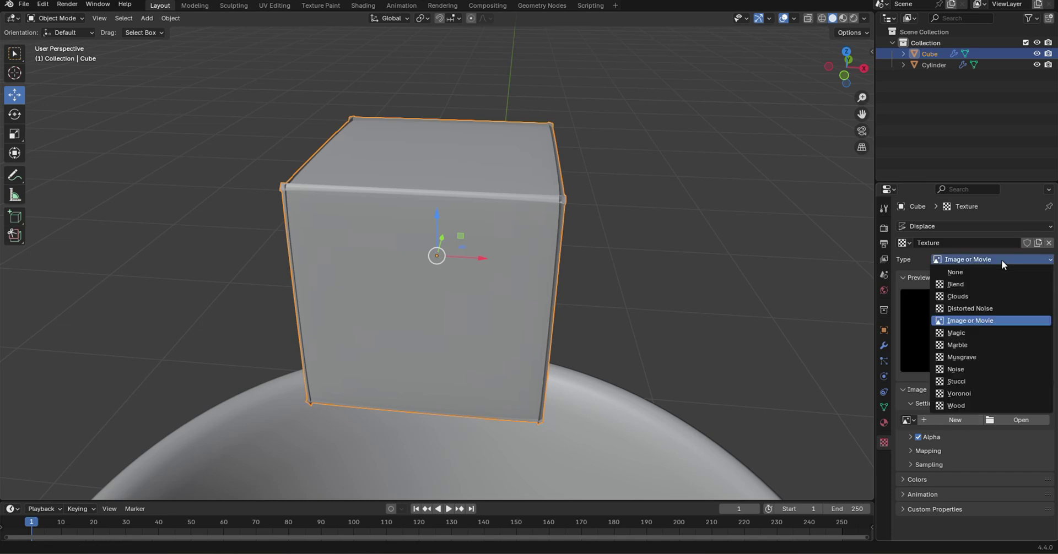
left_click(964, 296)
middle_click_drag(771, 253, 978, 439)
mouse_move(998, 455)
left_mouse_down()
mouse_move(988, 455)
mouse_move(1001, 456)
left_mouse_up()
middle_click_drag(689, 374, 571, 356)
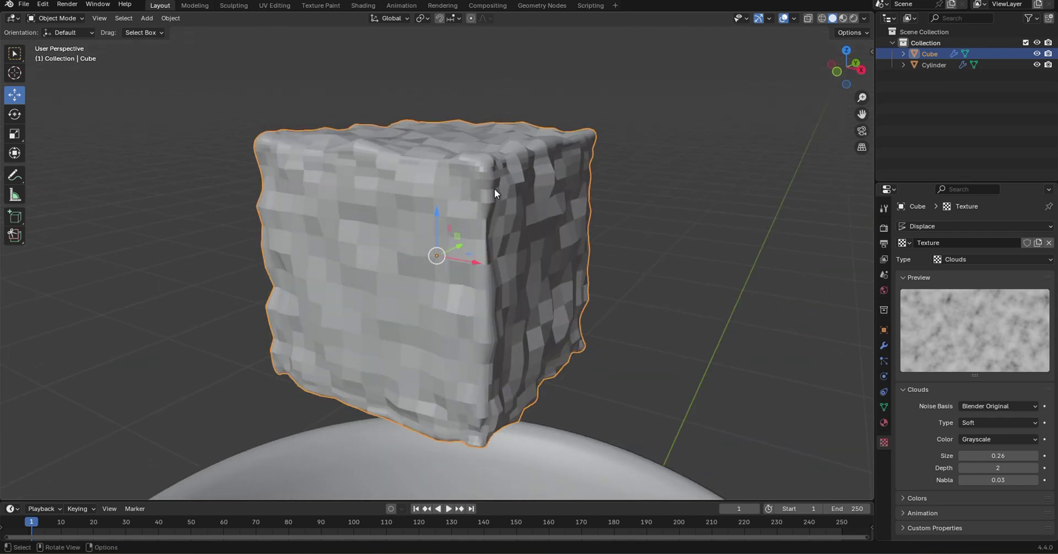
Step: Shade the rough cube smooth
right_click(537, 187)
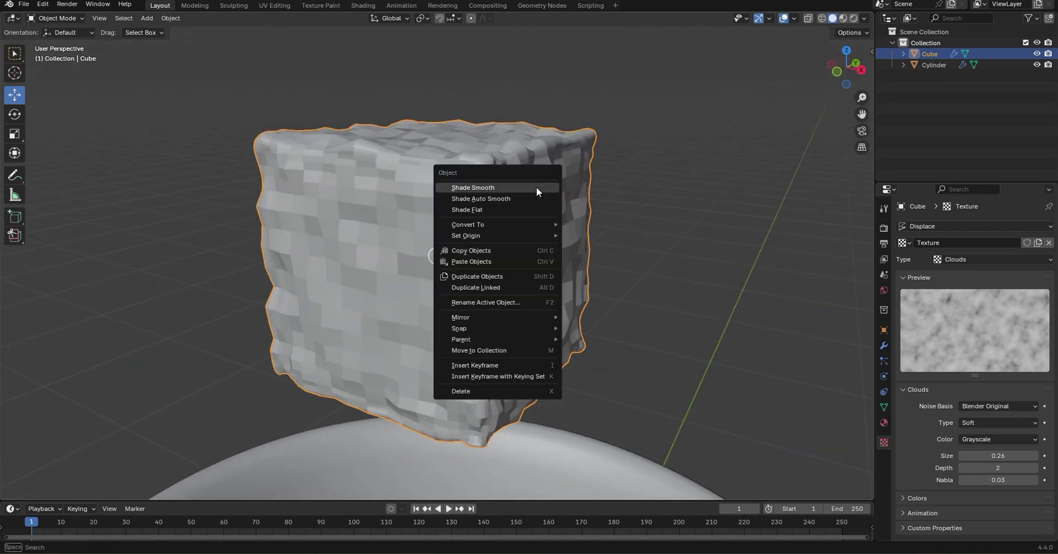
left_click(491, 187)
mouse_move(465, 217)
middle_mouse_down()
mouse_move(453, 259)
mouse_move(538, 245)
mouse_move(565, 251)
middle_mouse_up()
Step: Raise the cube well above the cup and tilt it
left_click_drag(454, 153, 454, 70)
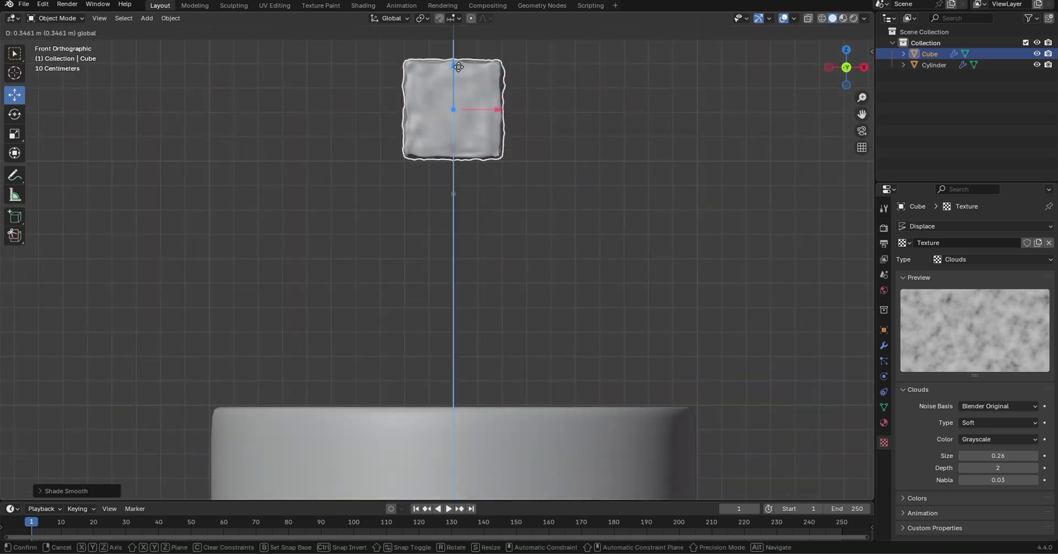
scroll(441, 220, "down", 4)
left_click_drag(448, 147, 461, 57)
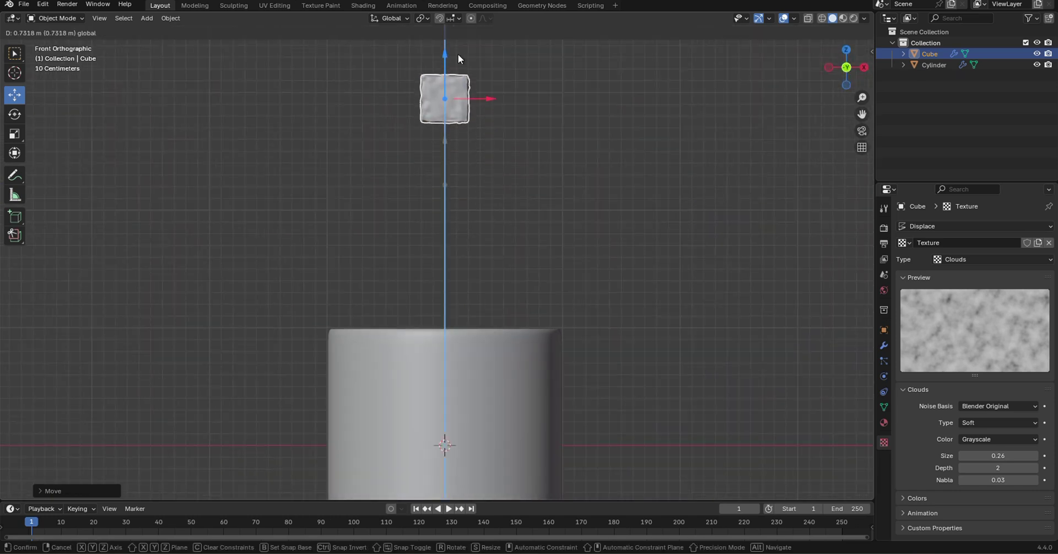
scroll(496, 110, "down", 3)
middle_click_drag(542, 177, 573, 231)
scroll(524, 177, "up", 2)
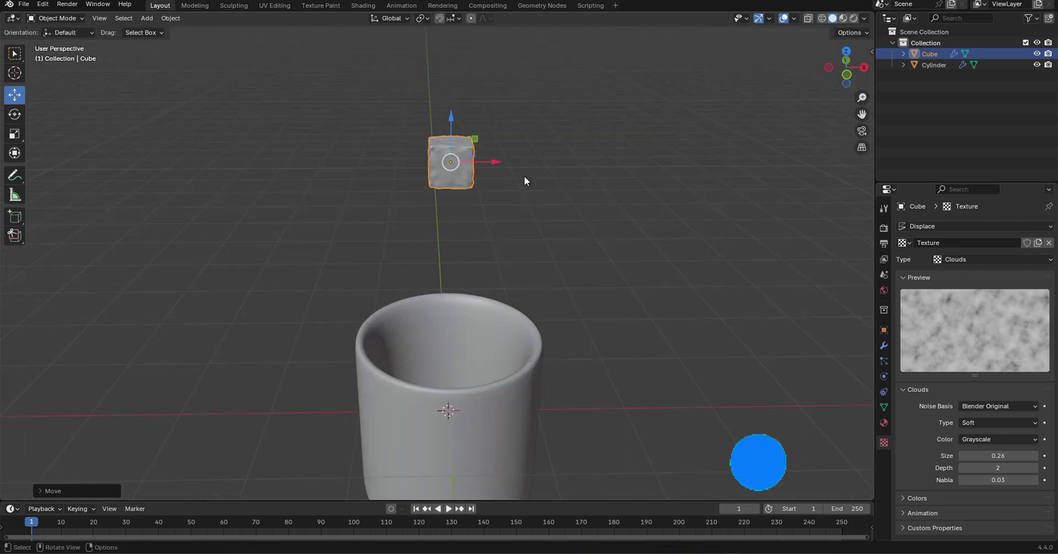
key("r")
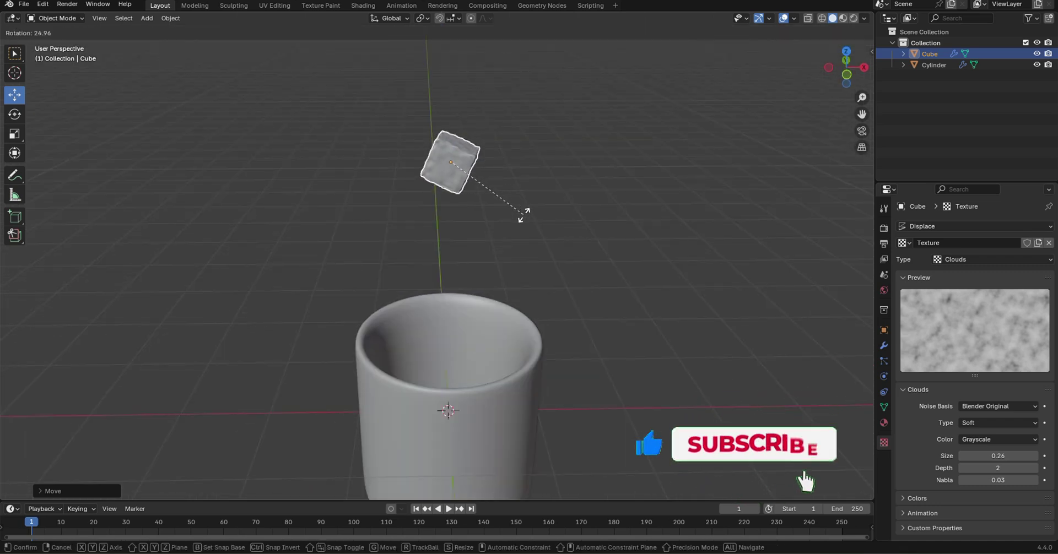
left_click(524, 218)
Step: Duplicate the cube, lift the copy above the original and rotate it twice
key("shift+d")
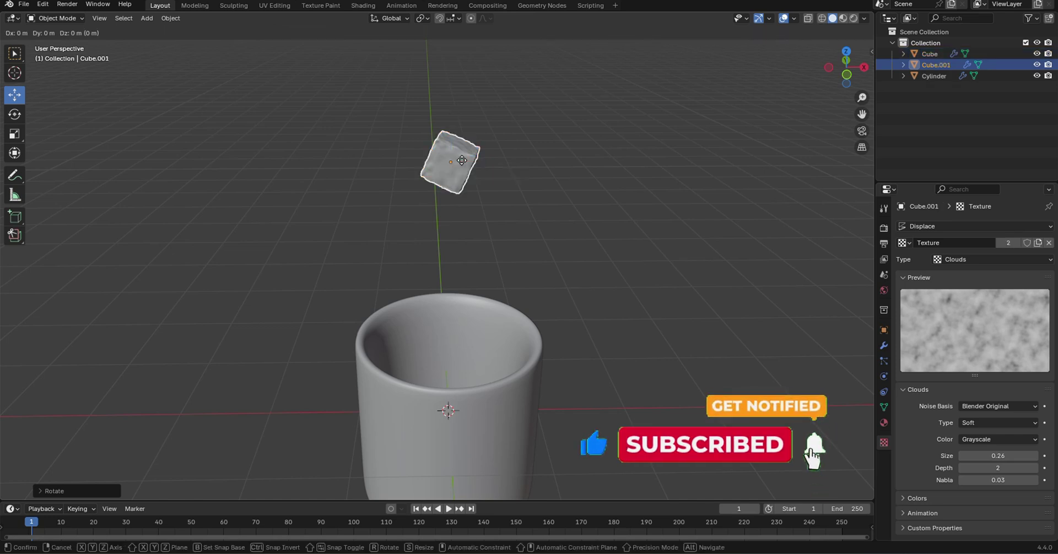
right_click(462, 160)
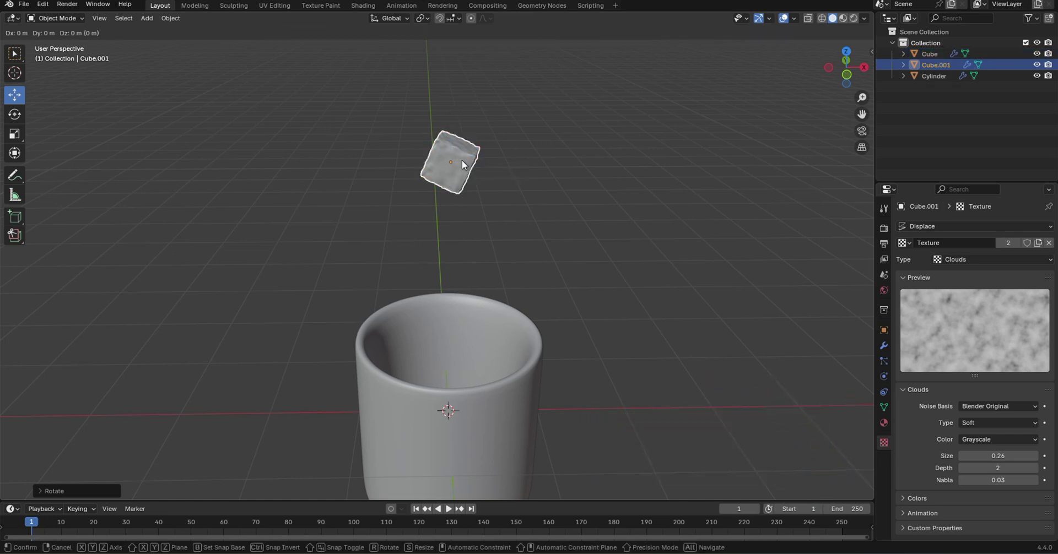
left_click_drag(452, 127, 444, 56)
left_click_drag(862, 114, 871, 144)
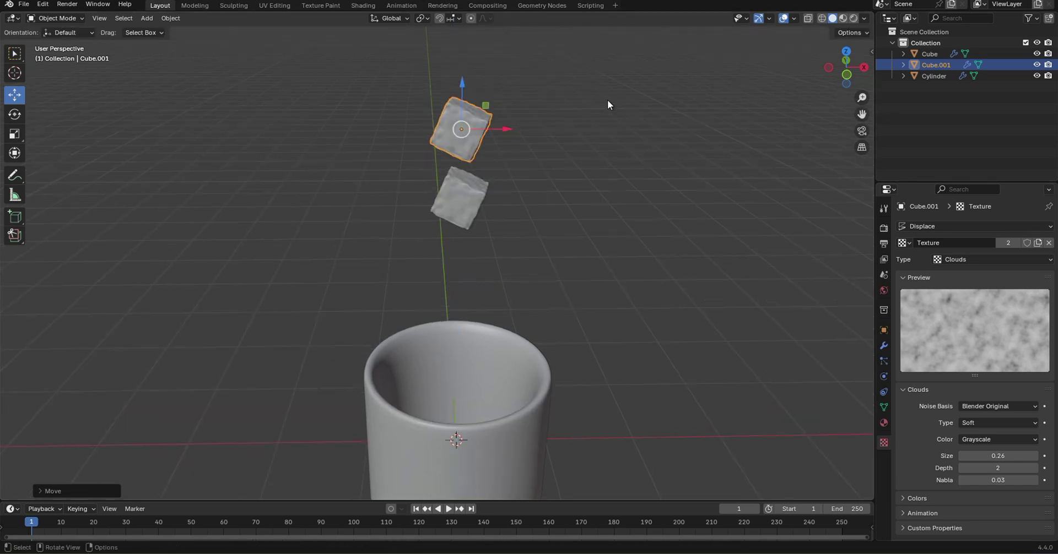
key("r")
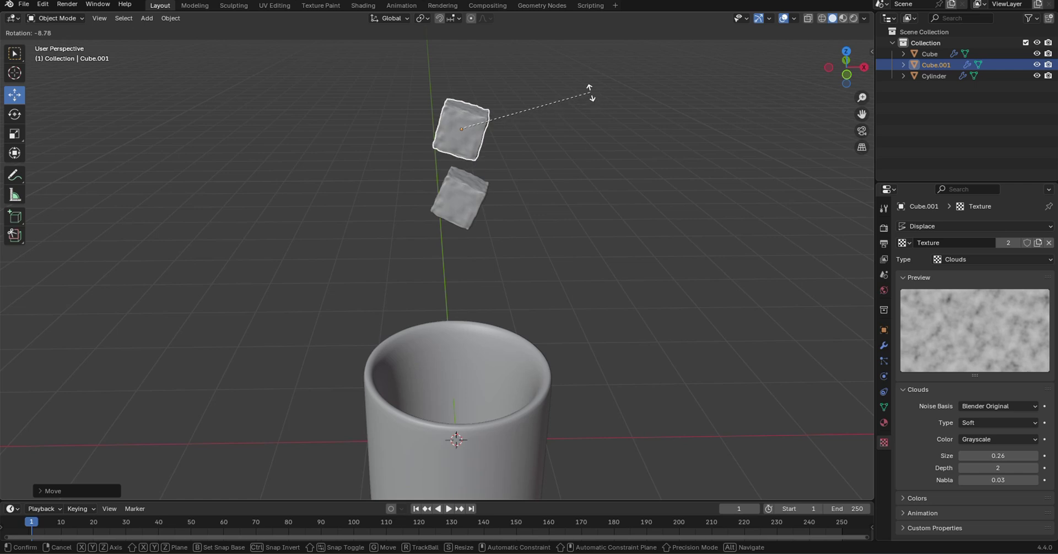
left_click(590, 92)
key("r")
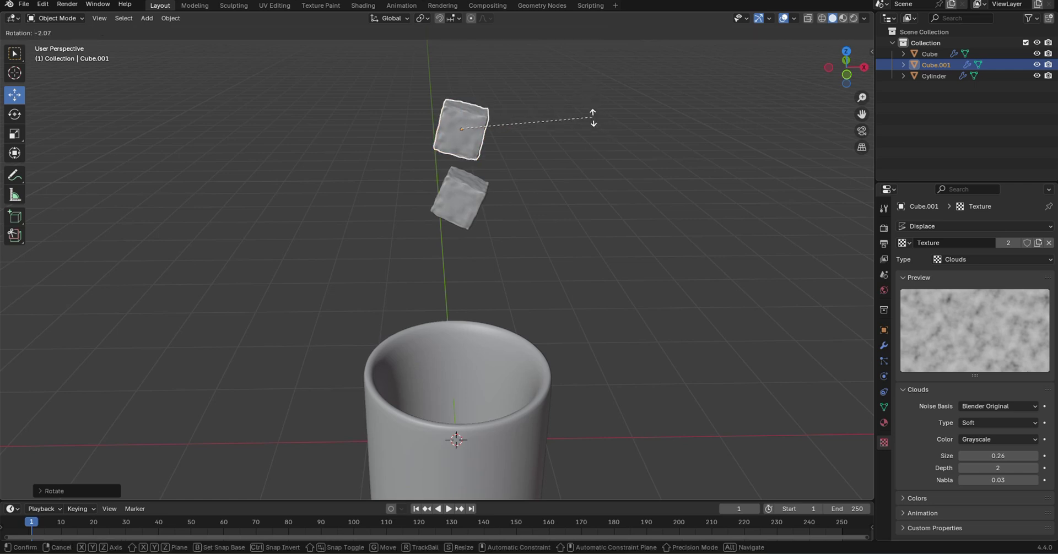
left_click(590, 114)
scroll(583, 223, "down", 2)
scroll(583, 223, "up", 2)
Step: Shift the duplicate cube sideways along X, then select the lower original cube
key("g")
key("x")
left_click(493, 114)
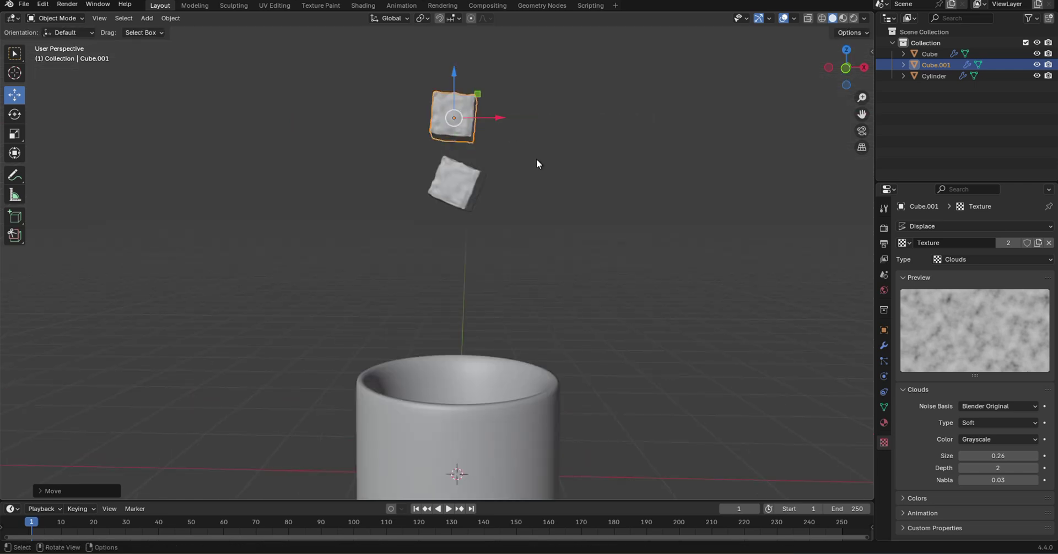
middle_click_drag(560, 183, 480, 208)
left_click(473, 160)
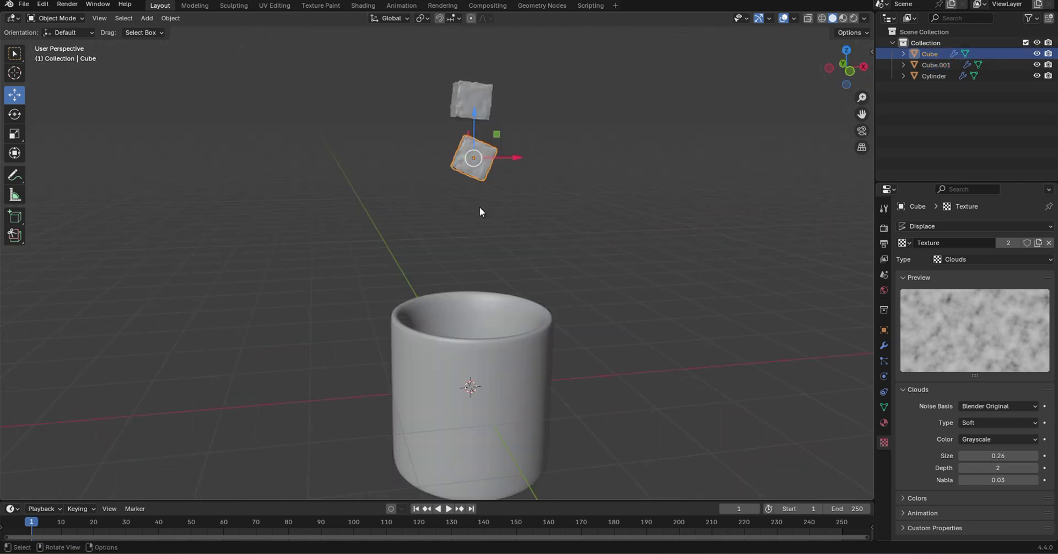
Step: Make both the lower cube and Cube.001 active rigid bodies
left_click(883, 377)
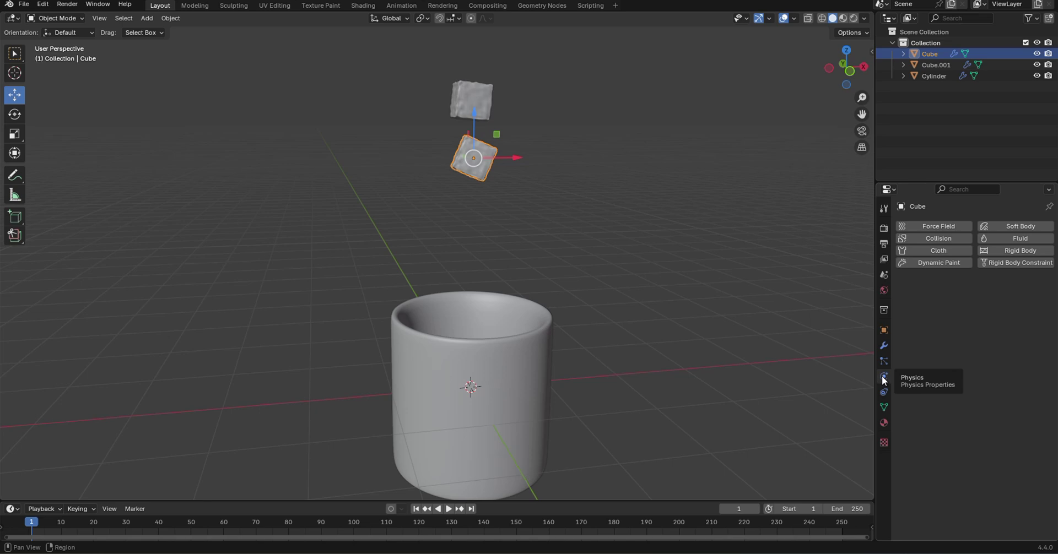
left_click(1010, 250)
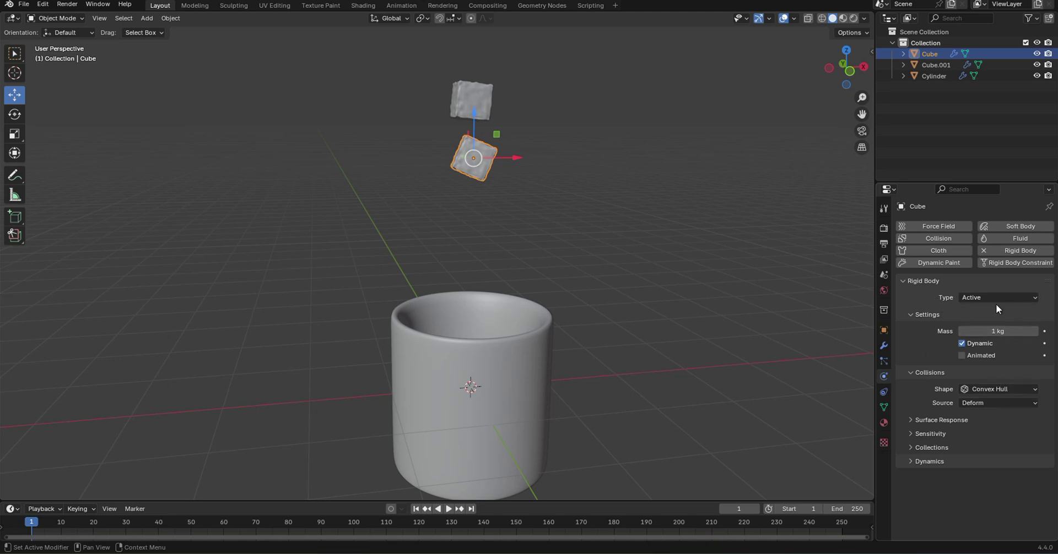
left_click(471, 101)
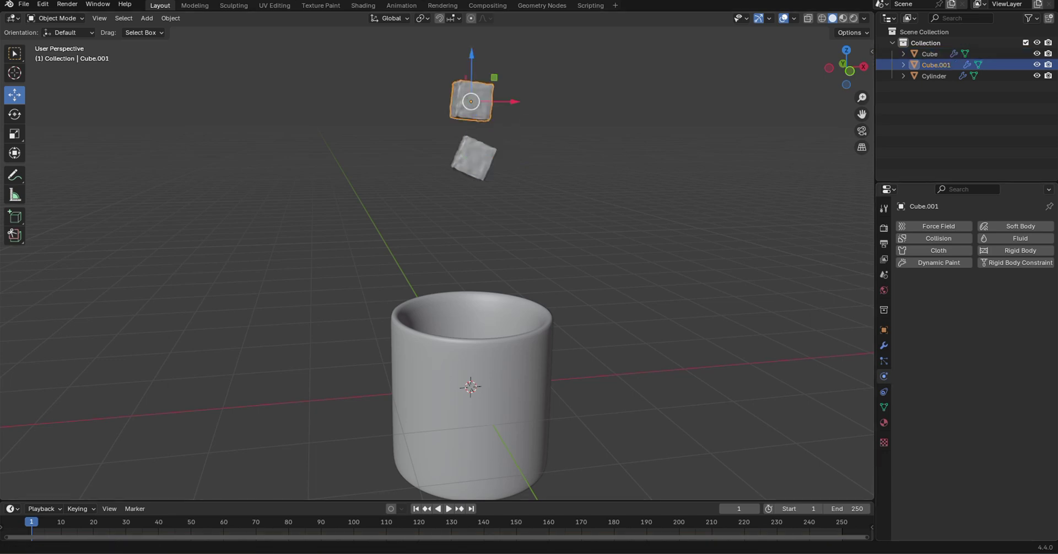
left_click(1010, 250)
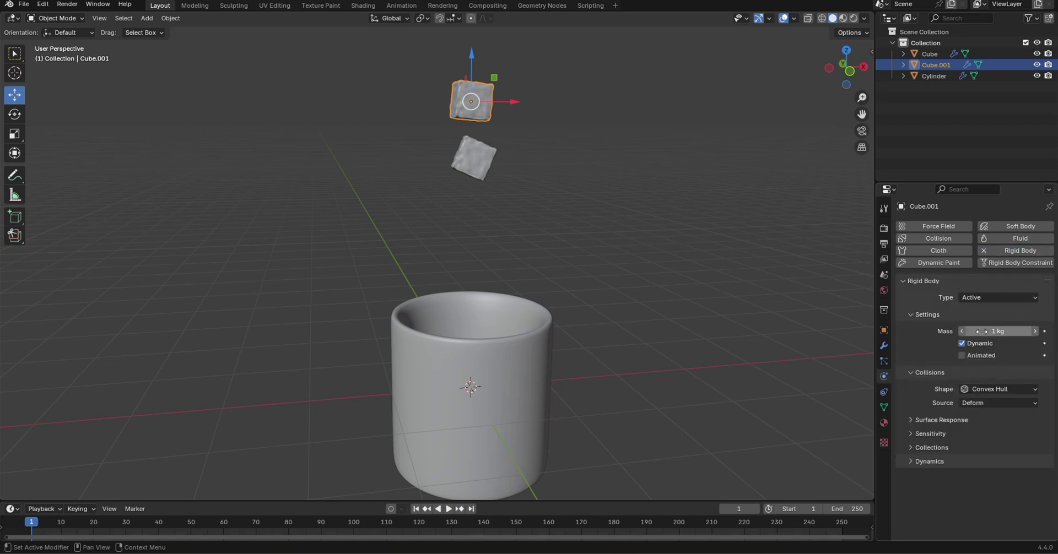
middle_click_drag(537, 308, 567, 402)
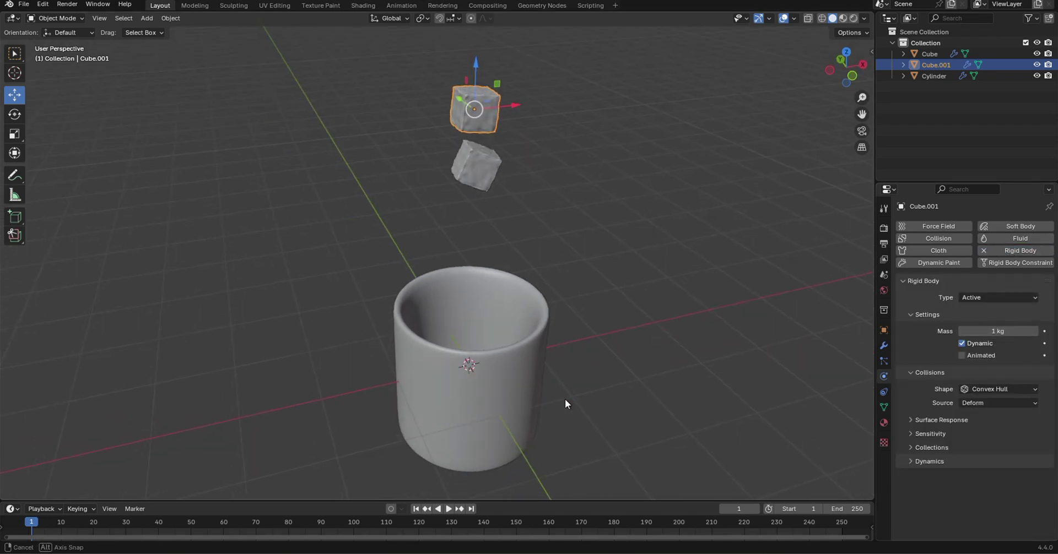
Step: Make the cup a Passive rigid body and choose its collision shape
left_click(506, 379)
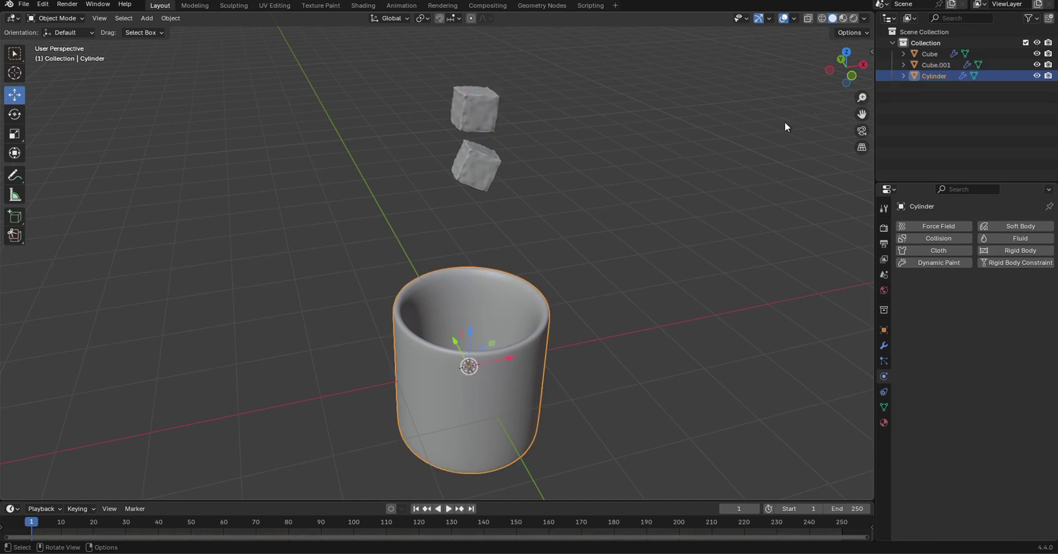
left_click(1017, 251)
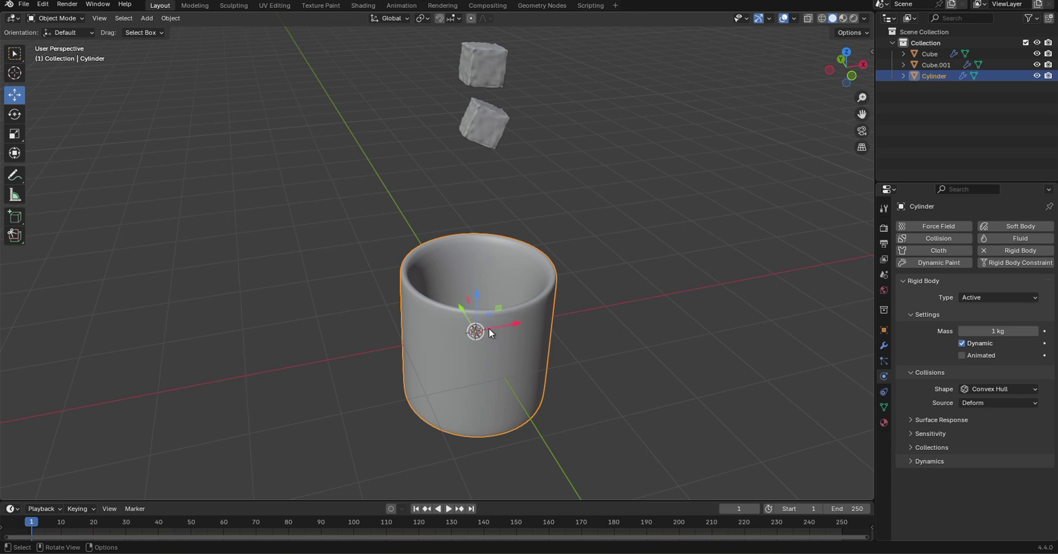
left_click(983, 298)
left_click(977, 324)
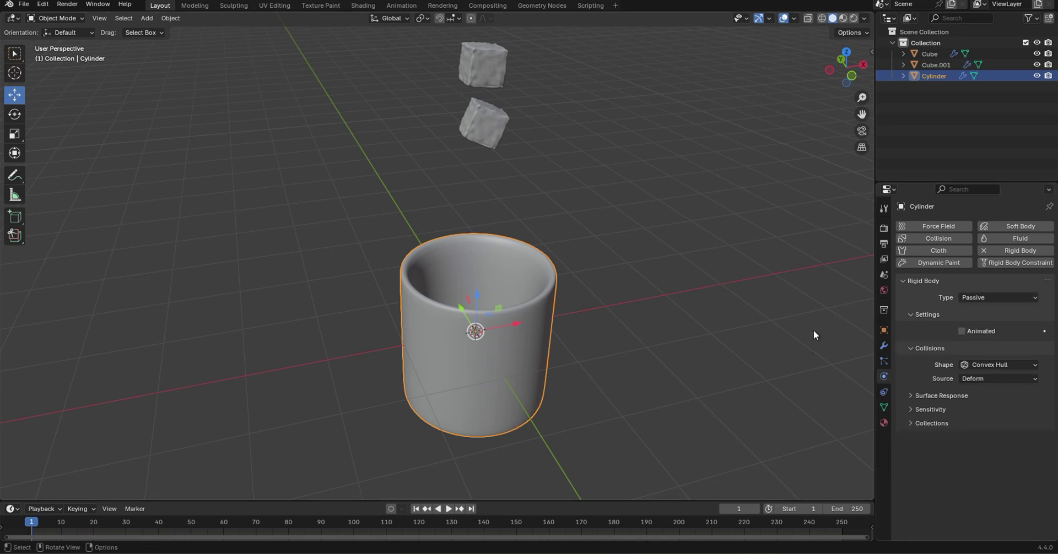
left_click(993, 362)
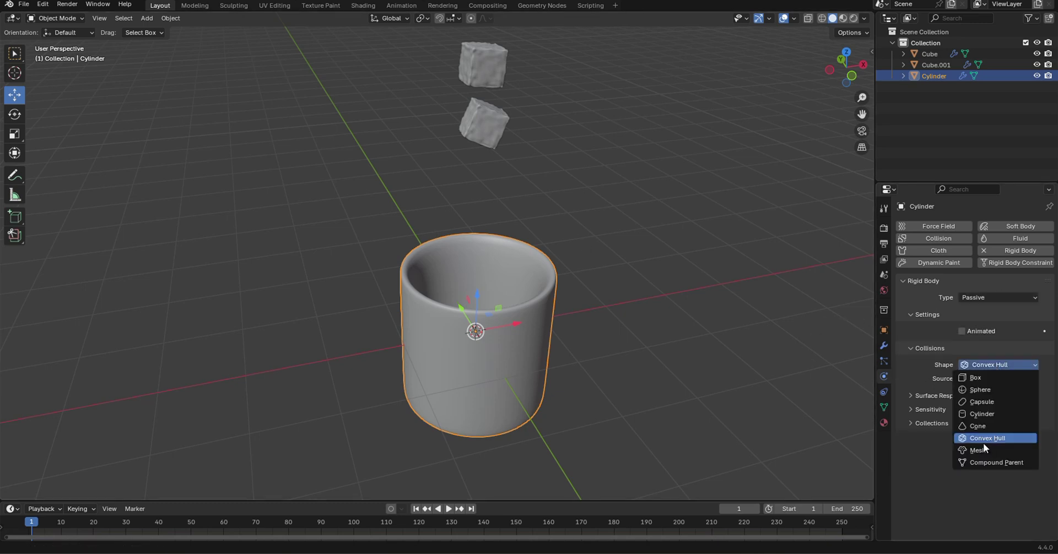
left_click(977, 447)
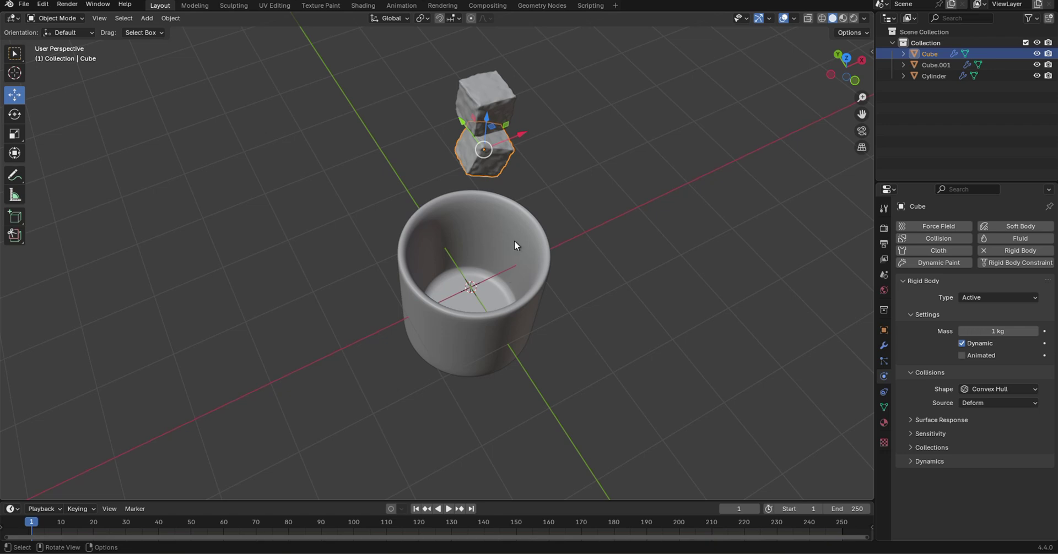
key("KP_1")
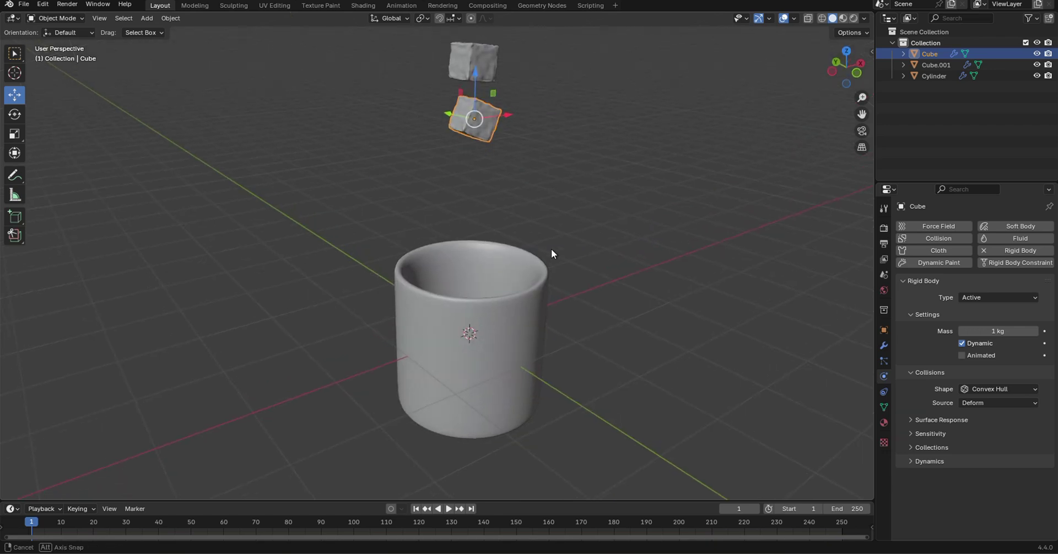
middle_click_drag(588, 290, 498, 232)
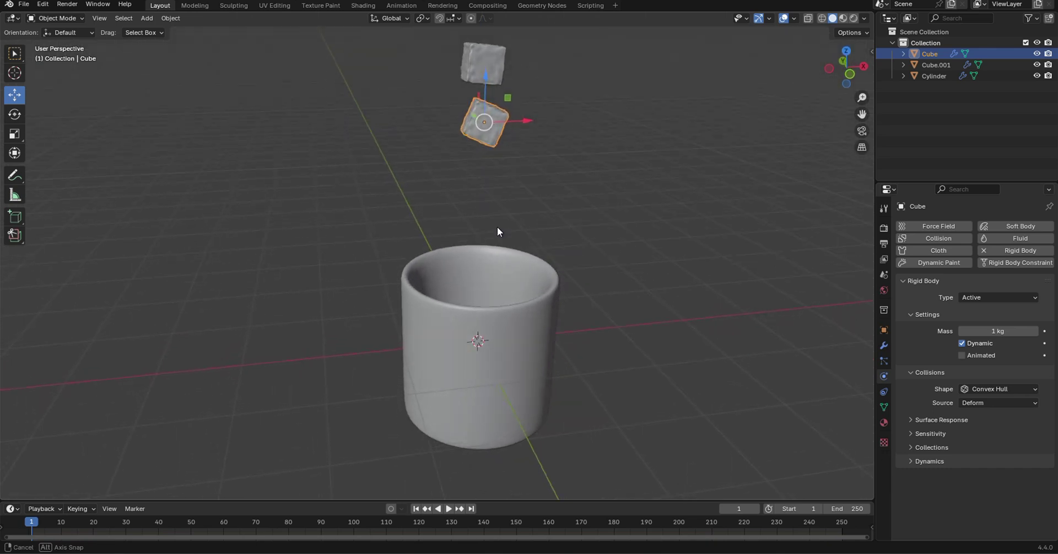
left_click(449, 509)
middle_click_drag(590, 296, 576, 315)
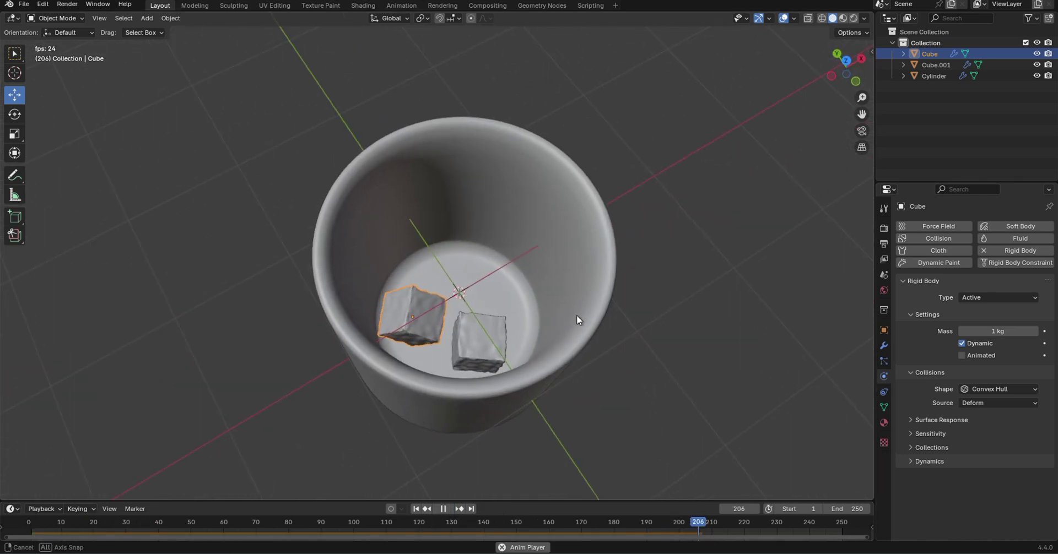
scroll(503, 316, "down", 2)
middle_click_drag(503, 315, 494, 296)
key("Escape")
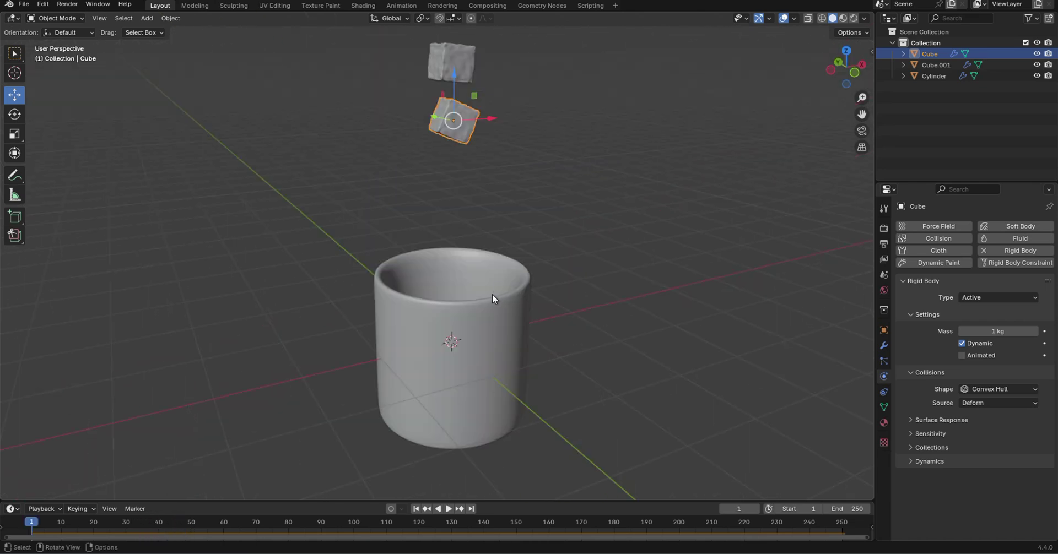
Step: Add a UV sphere and scale it to 0.5 in front orthographic view
key("shift")
key("shift+a")
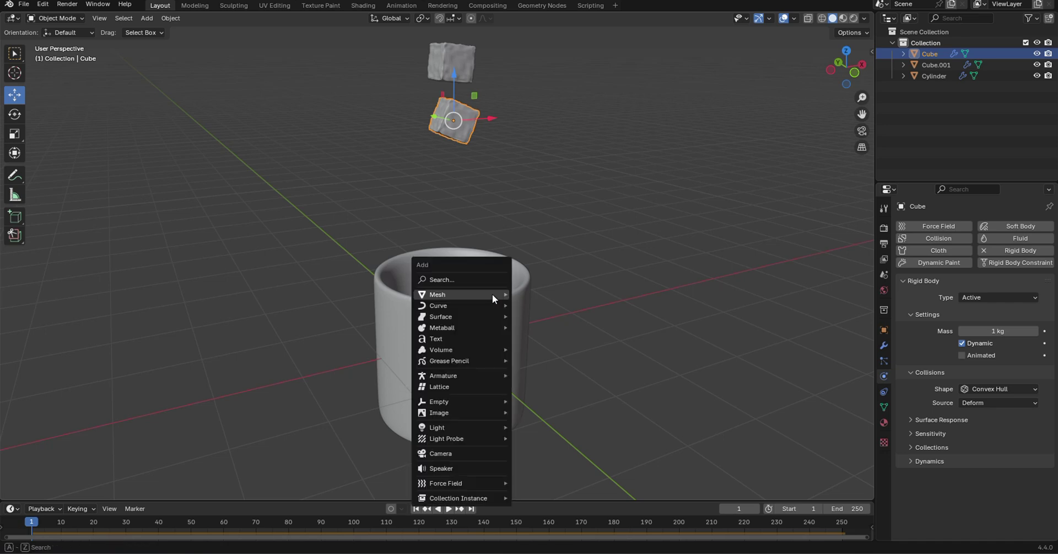
mouse_move(492, 295)
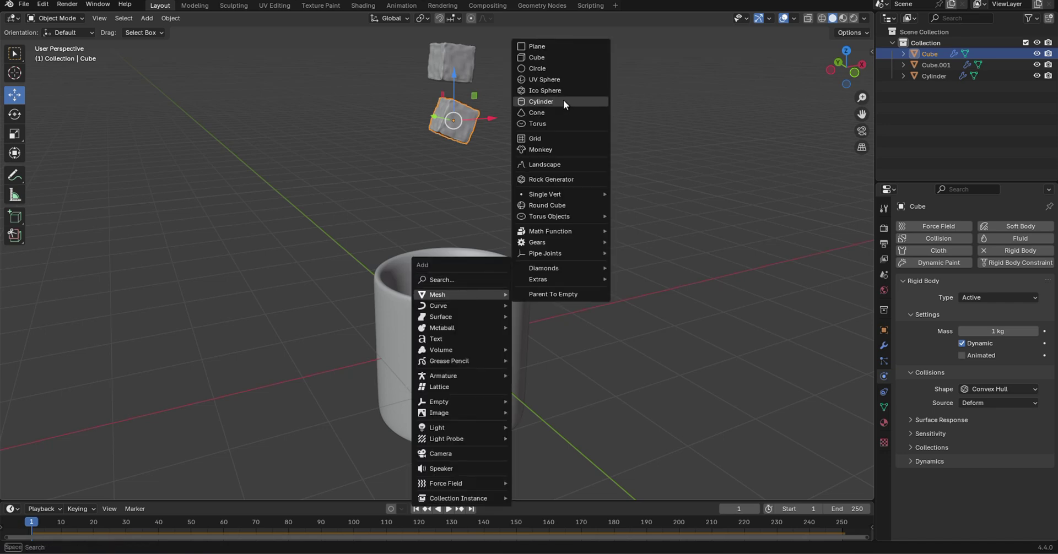
left_click(554, 79)
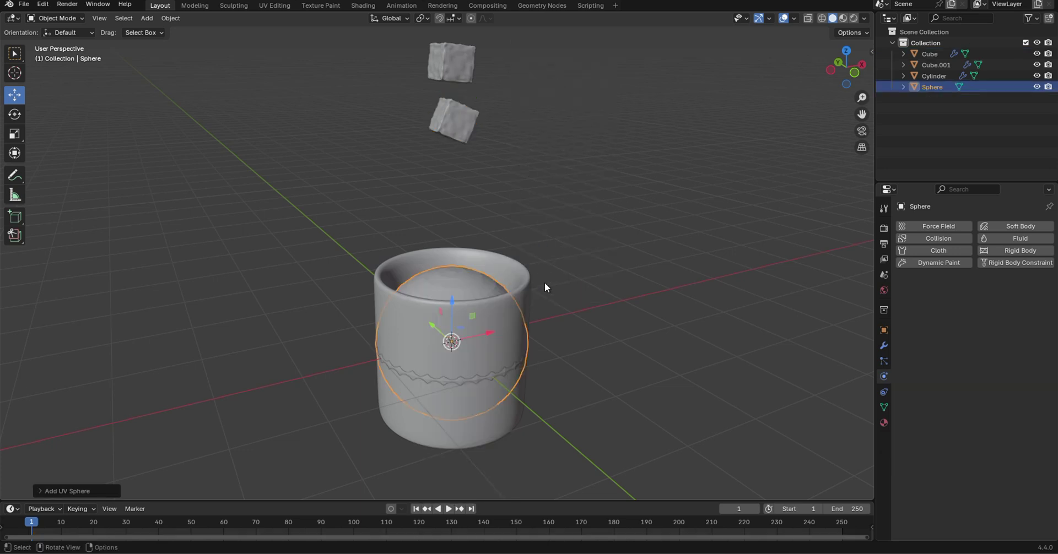
key("KP_5")
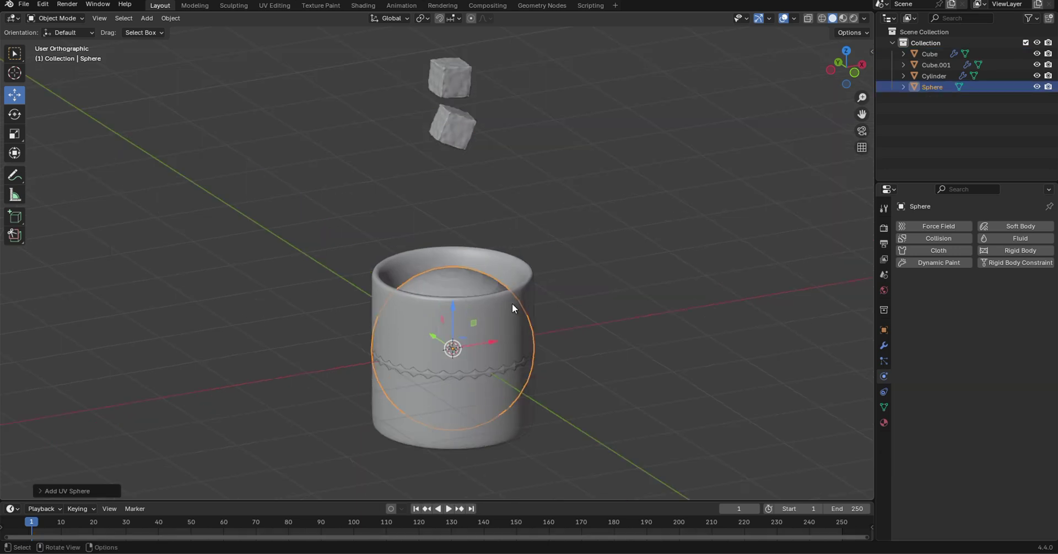
key("KP_1")
type("s0.5")
key("Return")
Step: Raise the sphere inside the cup and shade it smooth
left_click_drag(457, 319, 453, 309)
scroll(553, 187, "down", 1)
middle_click_drag(553, 193, 565, 271)
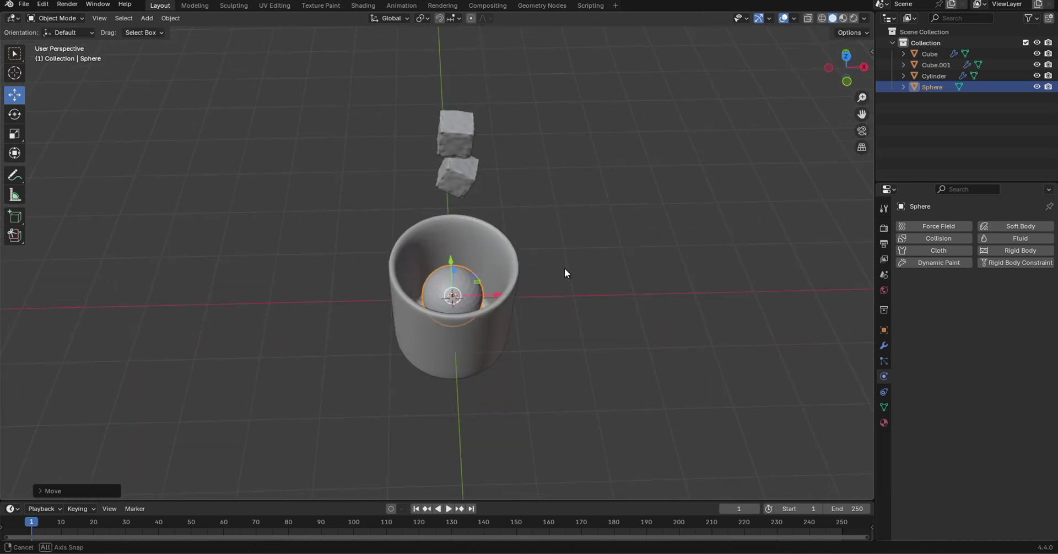
right_click(468, 276)
left_click(443, 278)
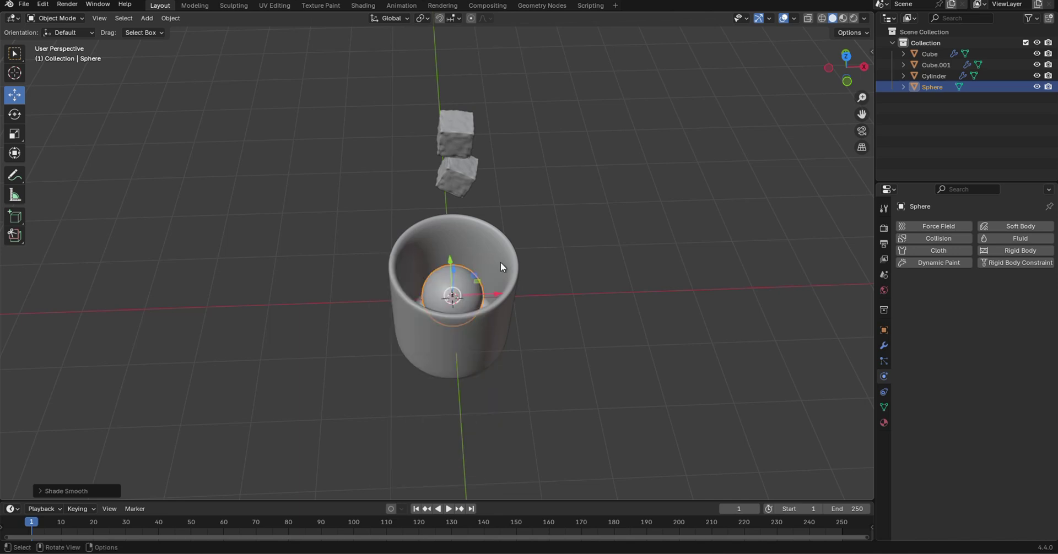
middle_click_drag(501, 262, 554, 236)
scroll(554, 236, "up", 2)
left_click(554, 236)
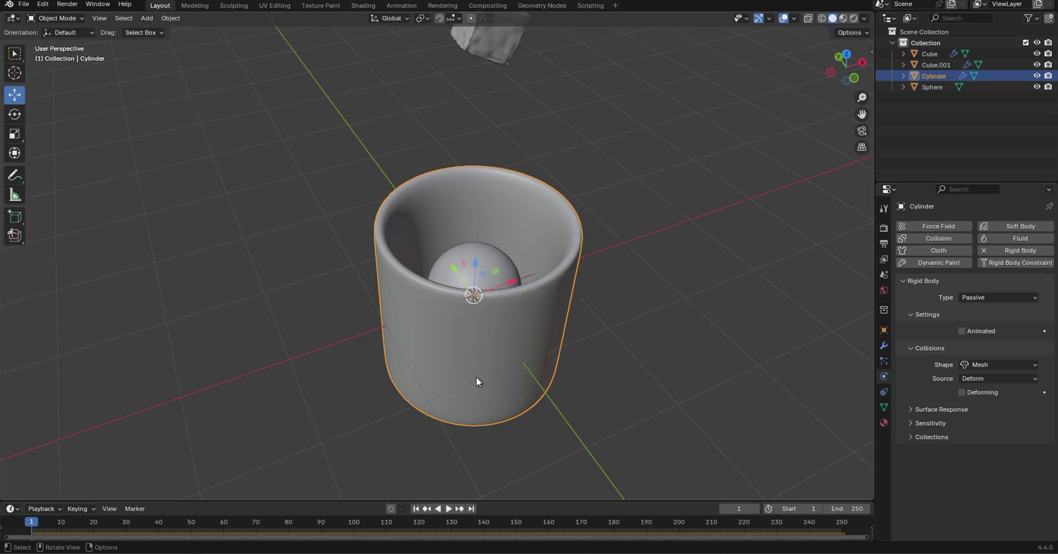
Step: Duplicate the cup in place and rename the copy 'effector'
key("shift+d")
right_click(572, 295)
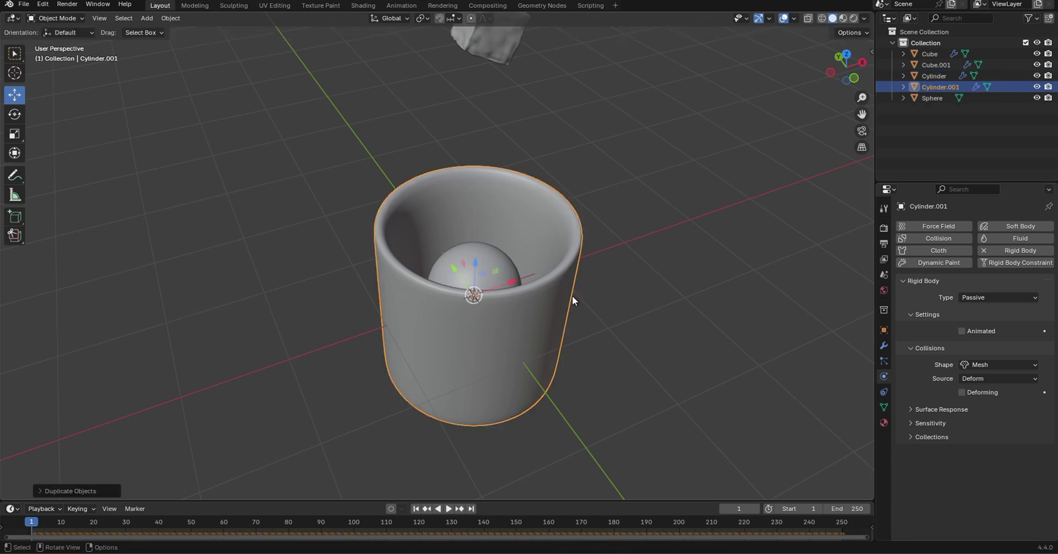
double_click(961, 89)
type("effector")
key("Return")
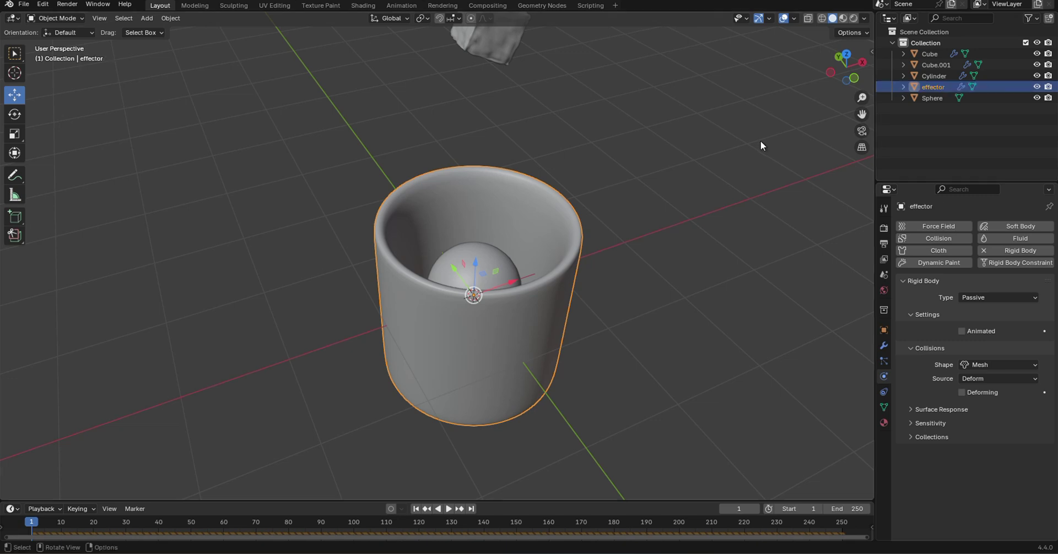
Step: Enlarge the effector slightly and lower it along Z in X-ray front view
key("s")
left_click(619, 345)
key("KP_1")
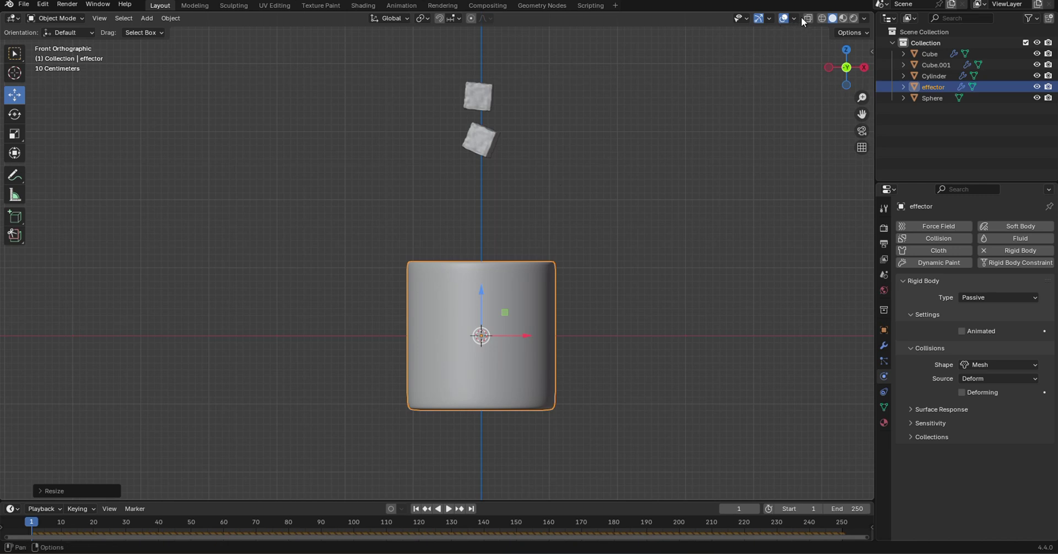
left_click(808, 19)
left_click_drag(479, 292, 484, 298)
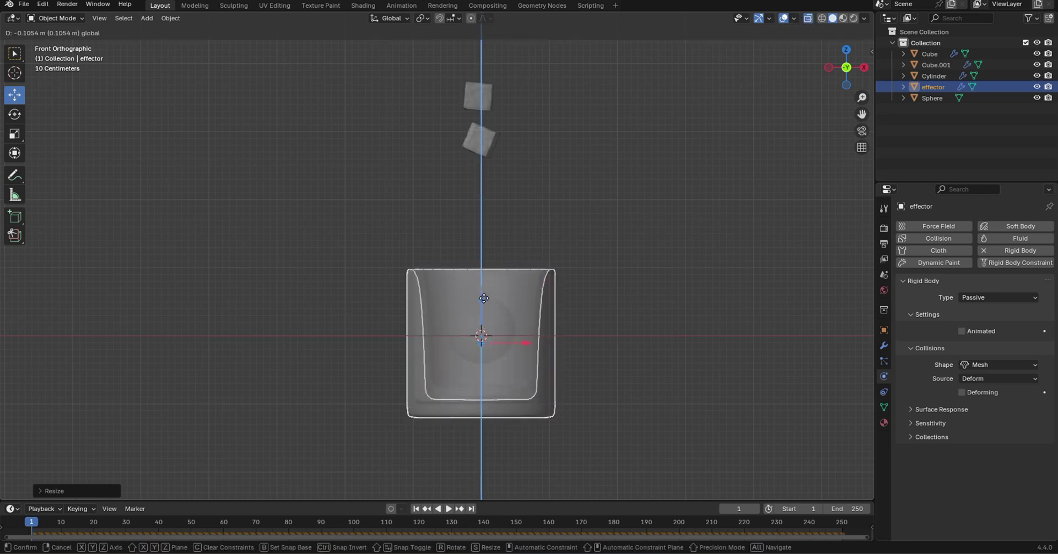
left_click(483, 299)
Step: Turn X-ray off and orbit around the cups and cubes to inspect them
middle_click_drag(484, 298, 624, 269)
scroll(623, 269, "down", 2)
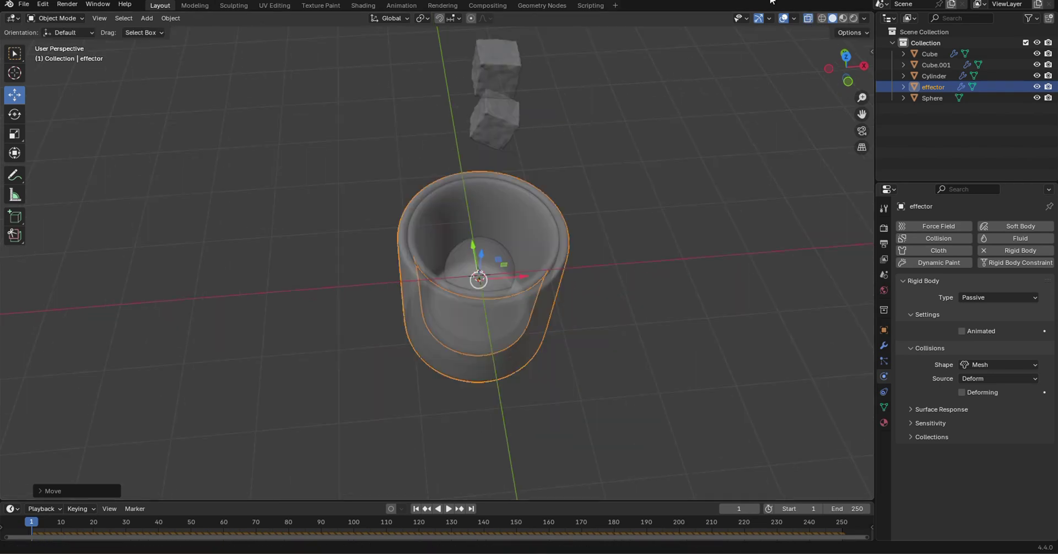
left_click(807, 19)
scroll(538, 252, "up", 3)
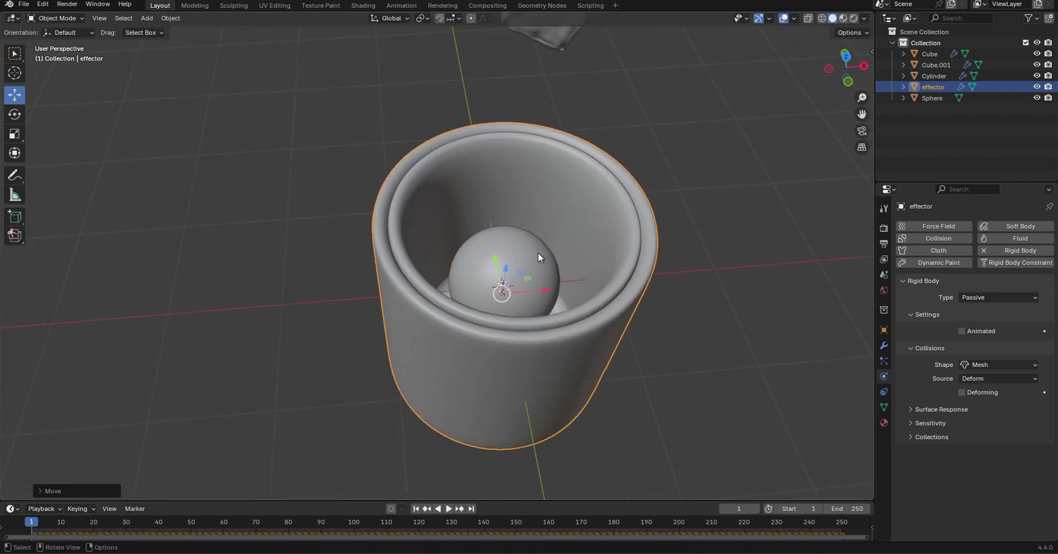
middle_click_drag(717, 212, 677, 218)
middle_click_drag(436, 182, 504, 306)
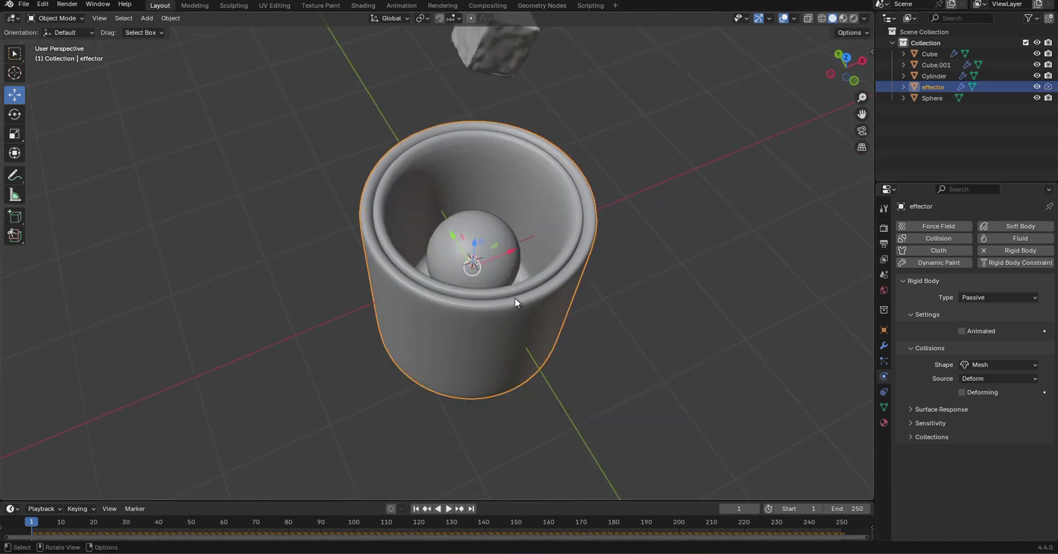
middle_click_drag(515, 298, 537, 313)
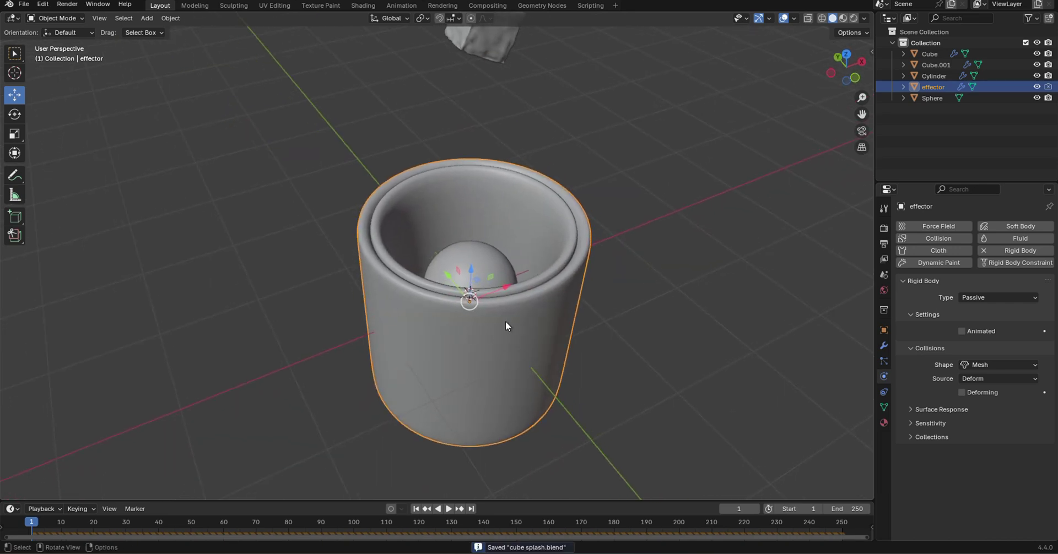
middle_click_drag(489, 356, 537, 325)
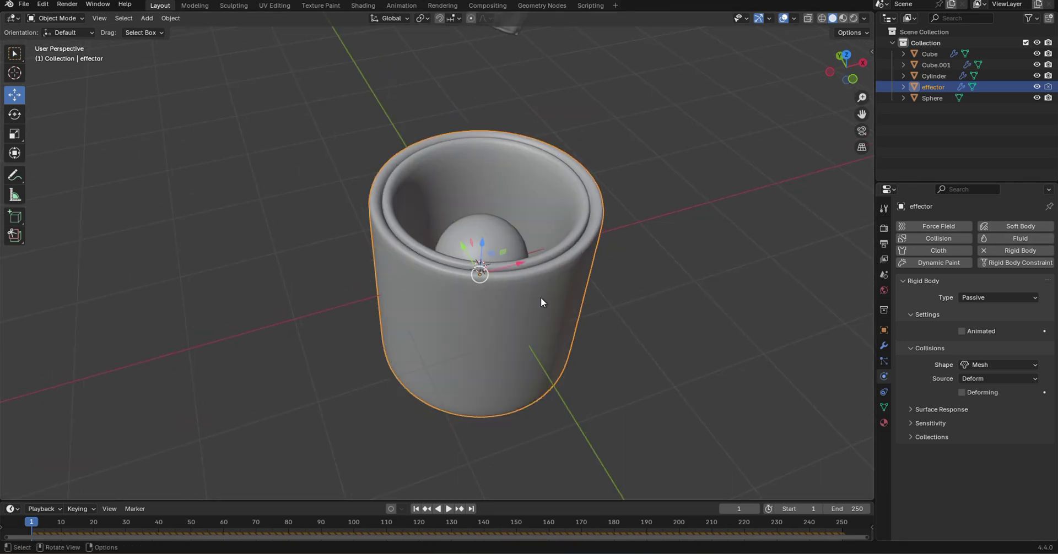
Step: Give the effector Fluid physics with Type set to Effector
left_click(1016, 238)
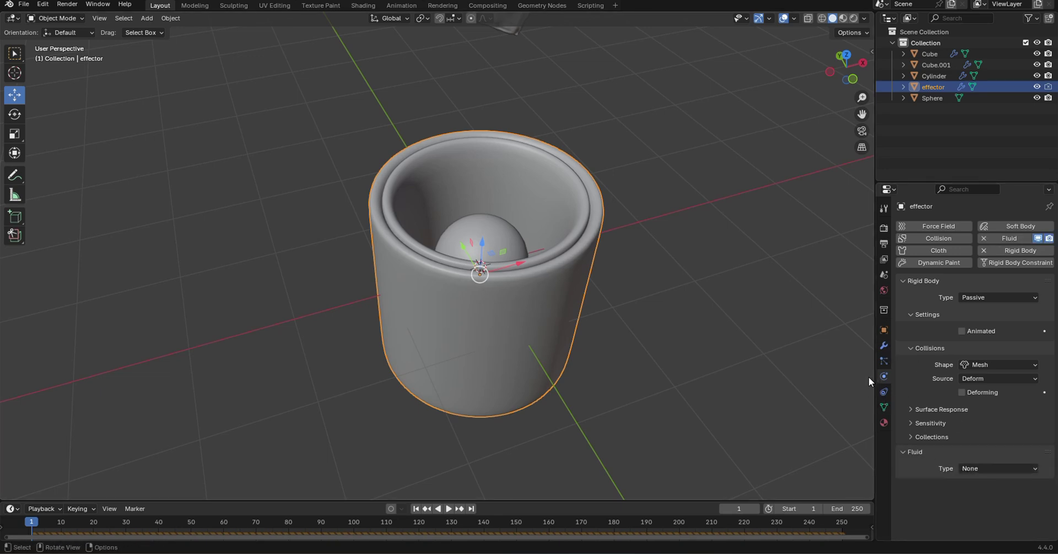
left_click(984, 472)
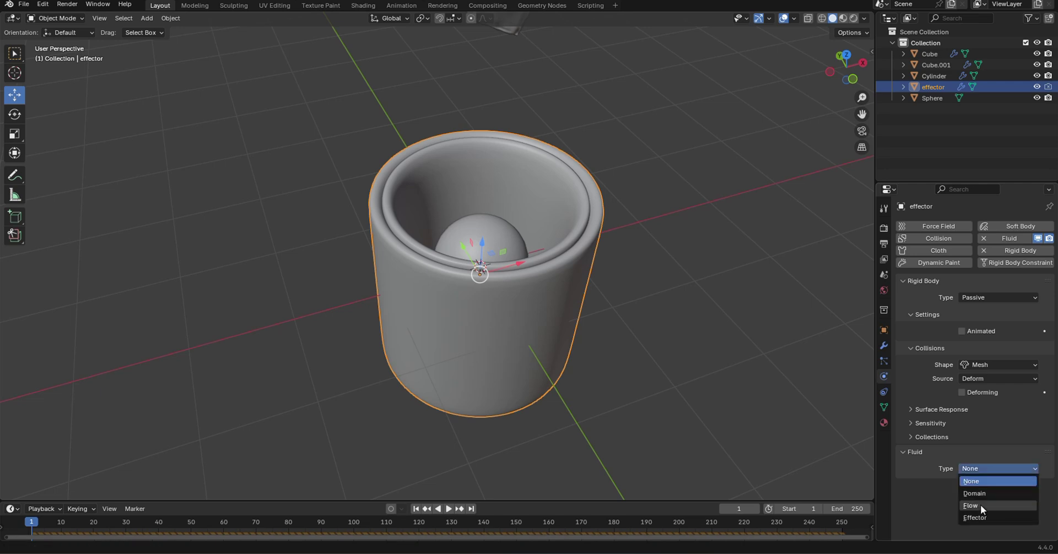
left_click(983, 514)
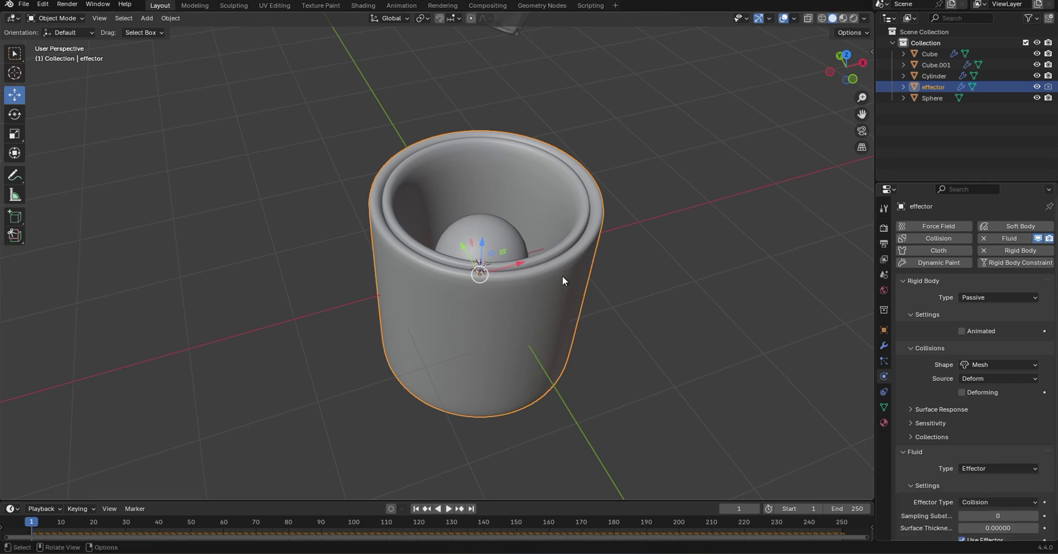
middle_click_drag(562, 275, 583, 296)
Step: Give the original inner Cylinder Fluid physics of type Effector as well
left_click(583, 296)
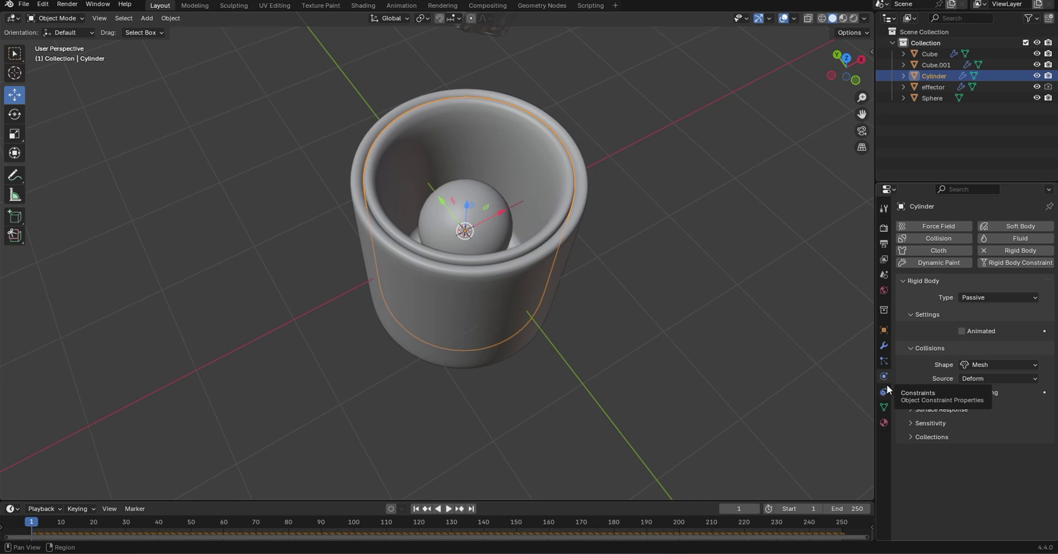
left_click(1016, 237)
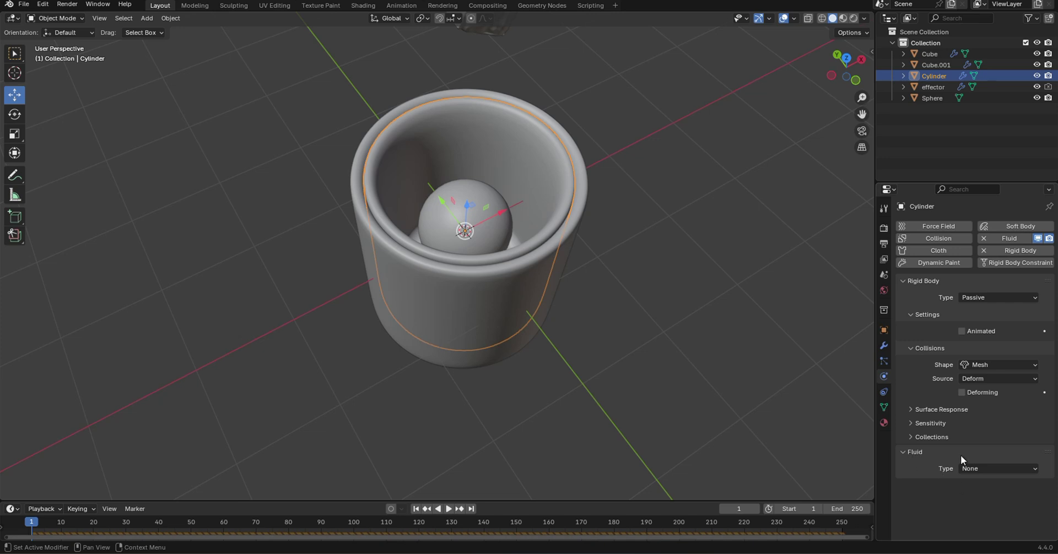
left_click(986, 468)
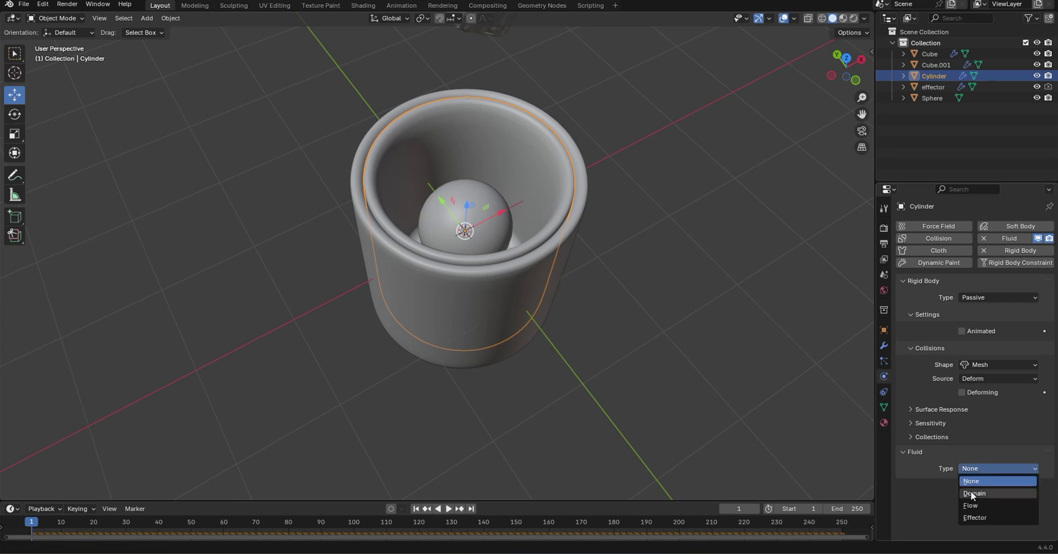
left_click(976, 518)
middle_click_drag(547, 309, 762, 164)
left_click_drag(861, 114, 860, 147)
scroll(726, 305, "down", 2)
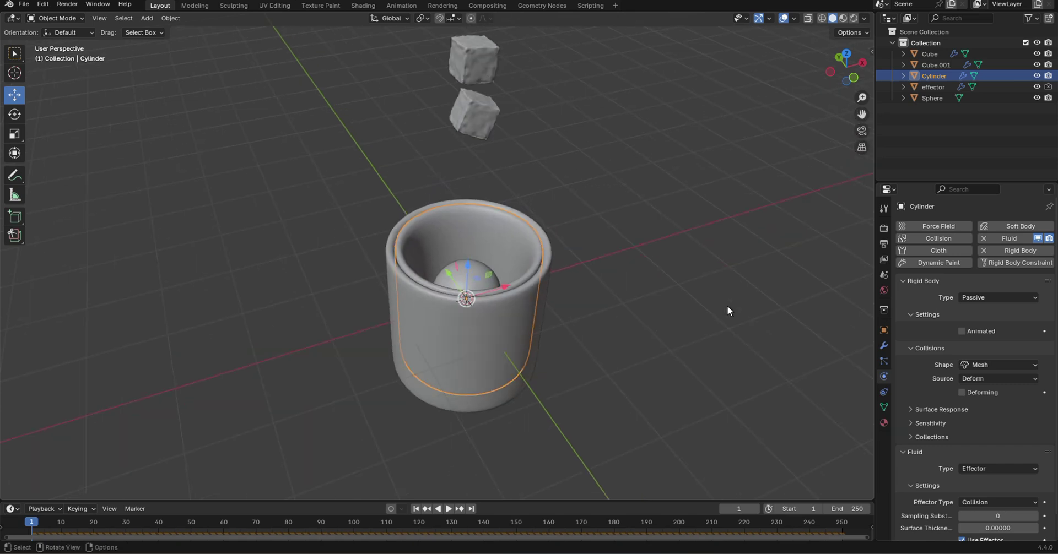
left_click(493, 128)
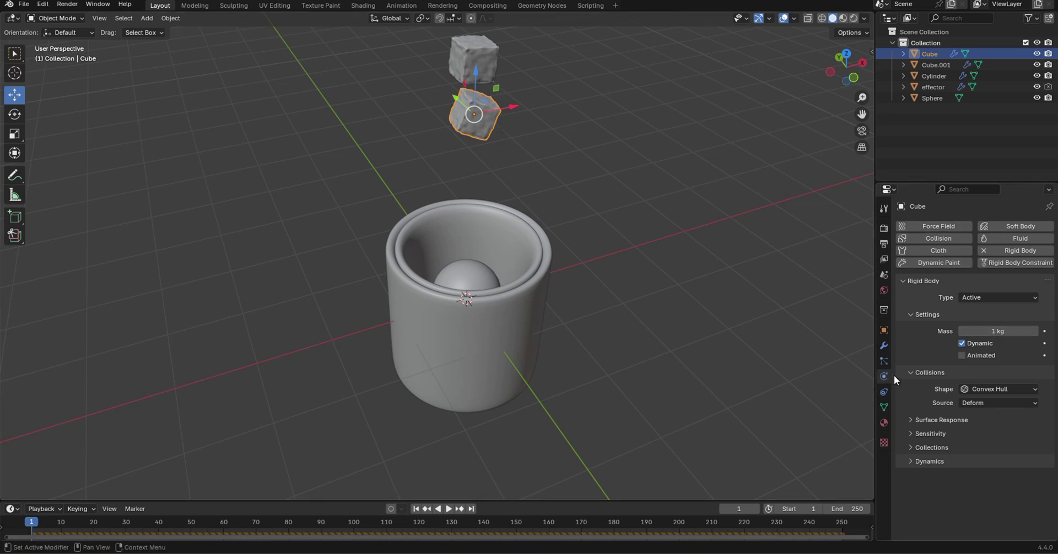
Step: Give the lower Cube Fluid physics of type Effector
left_click(1013, 238)
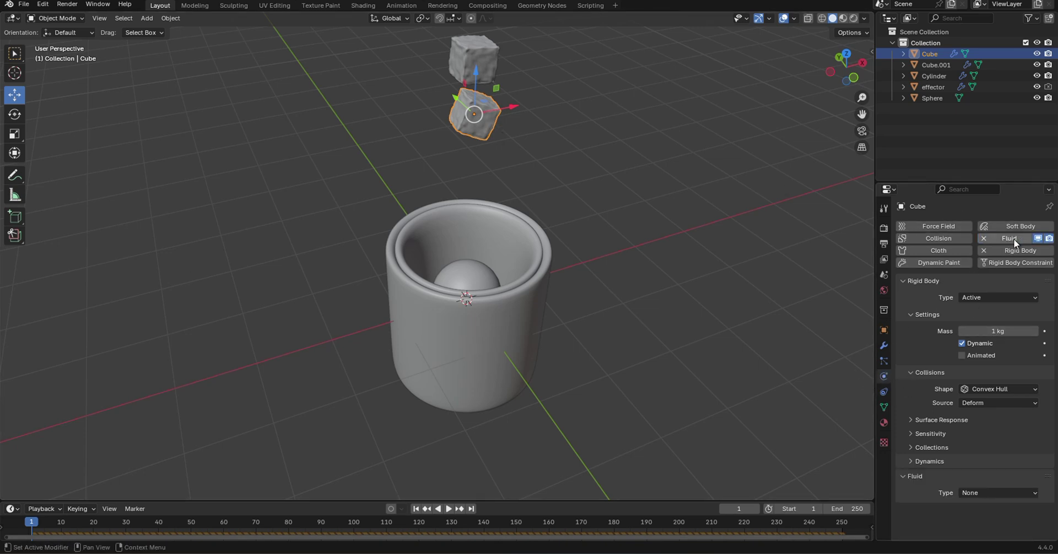
left_click(987, 494)
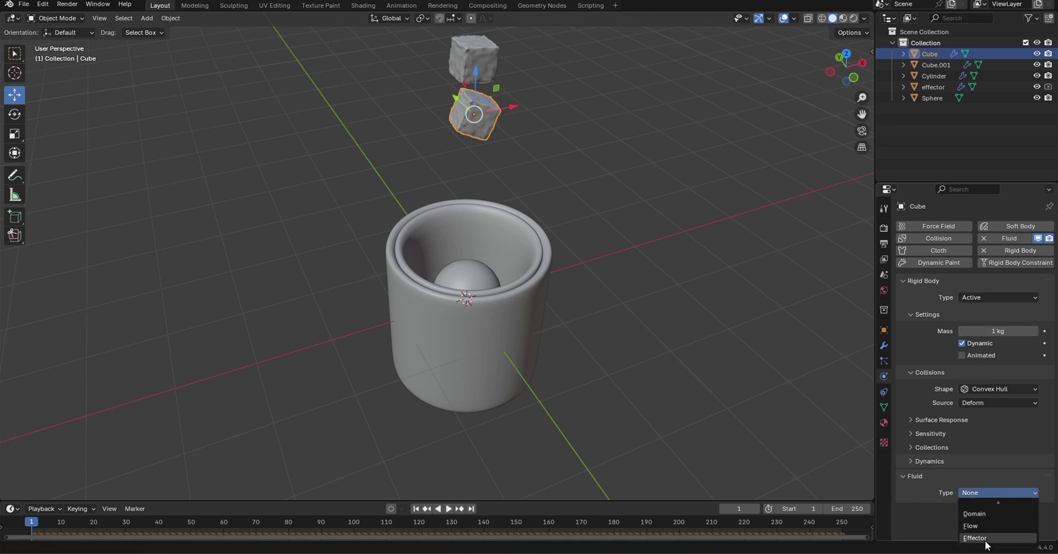
left_click(986, 539)
Step: Set Cube.001's Fluid type to Effector and switch to front view
left_click(472, 57)
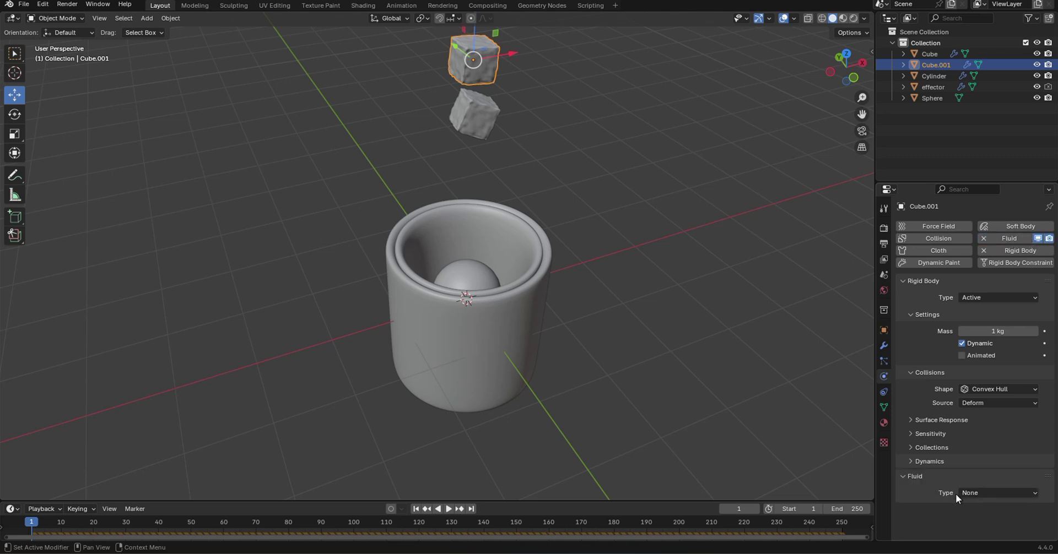
left_click(988, 493)
scroll(983, 527, "down", 1)
left_click(983, 530)
key("KP_1")
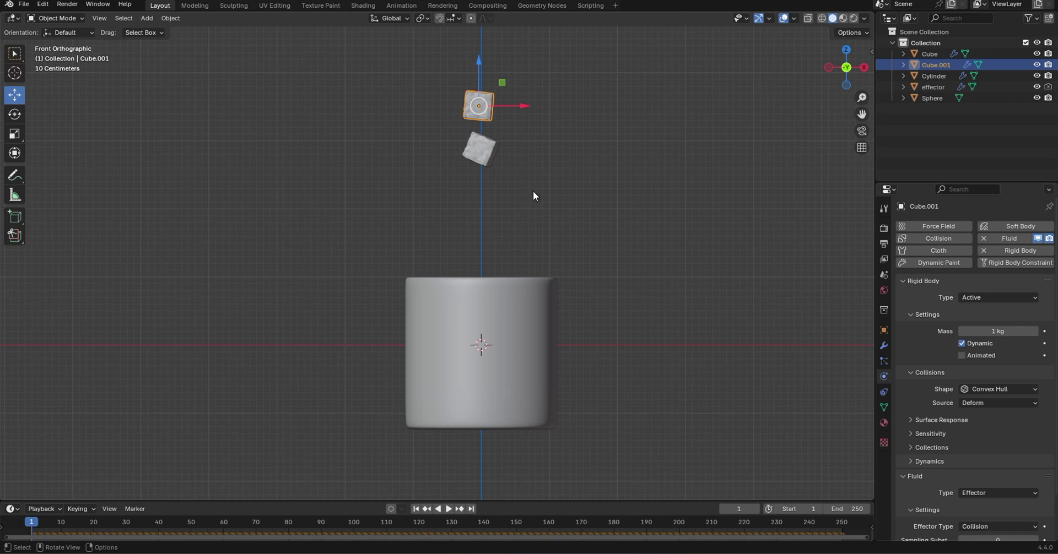
left_click(544, 233)
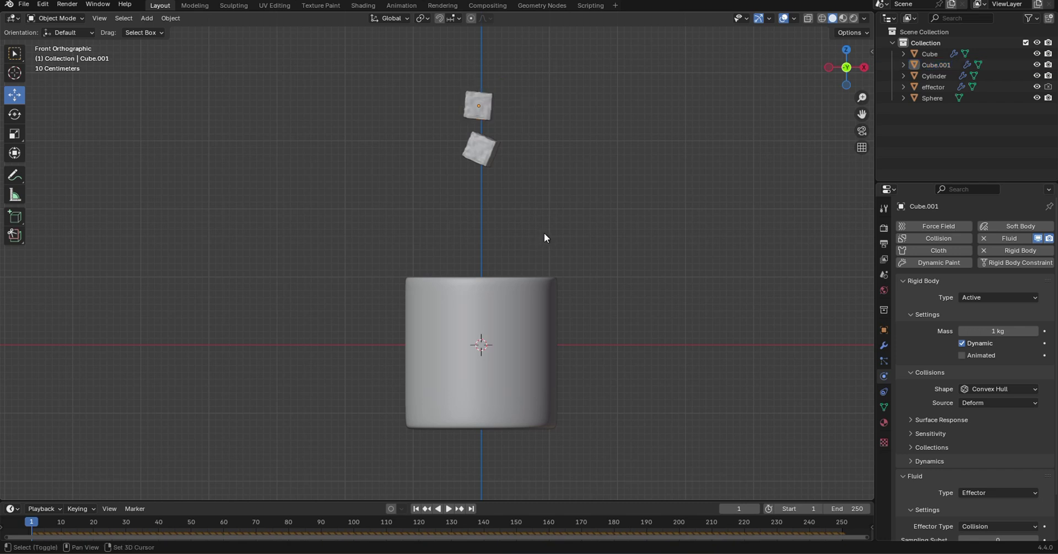
key("shift+a")
Step: Add a new cube and enlarge its mesh in Edit Mode with X-ray on
mouse_move(545, 233)
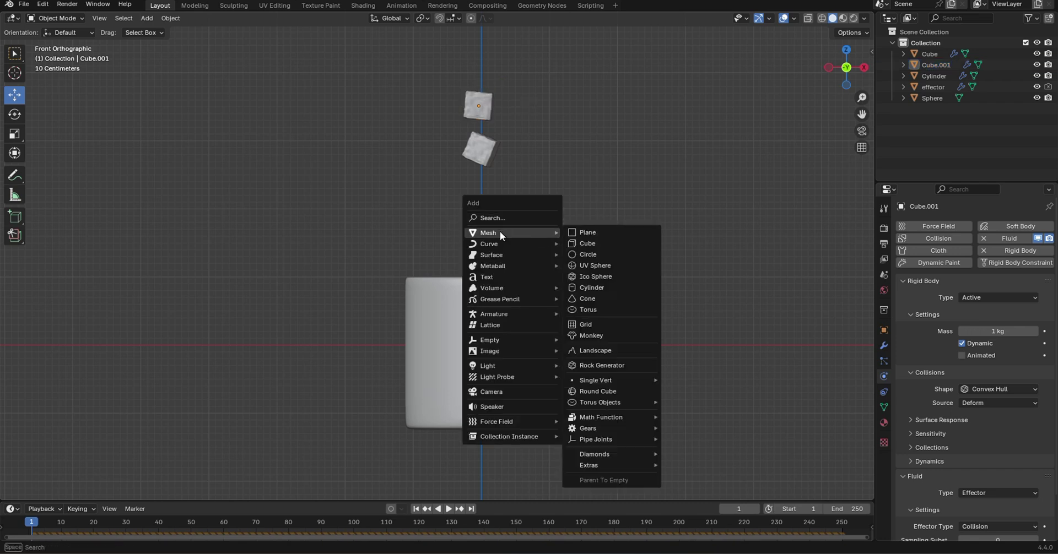
left_click(590, 244)
key("Tab")
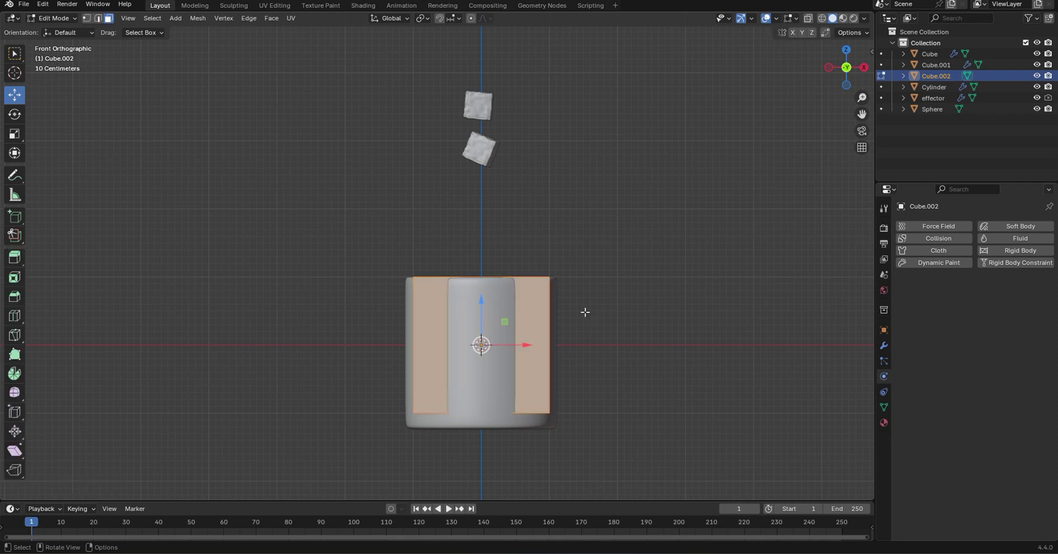
key("s")
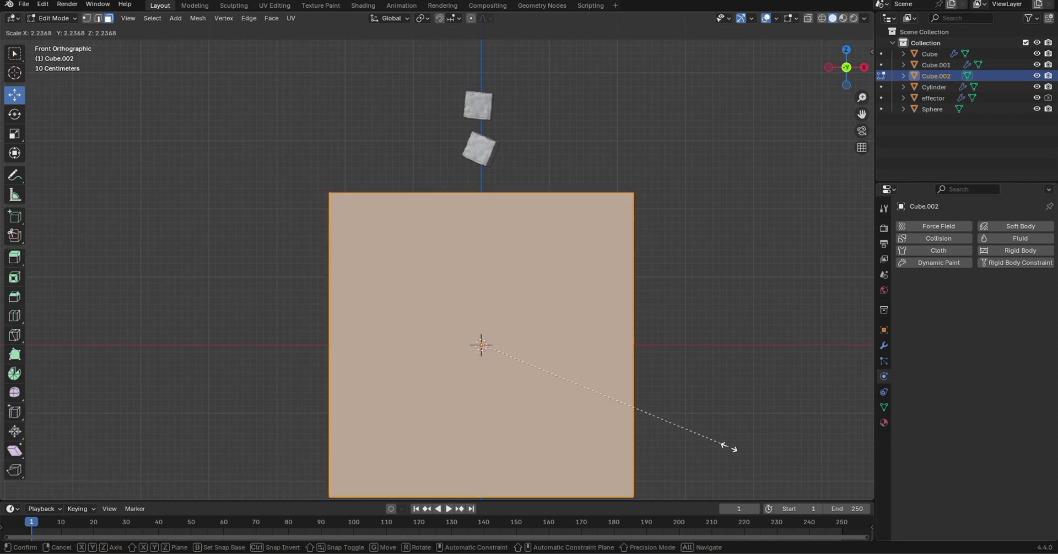
left_click(772, 455)
scroll(669, 237, "down", 2)
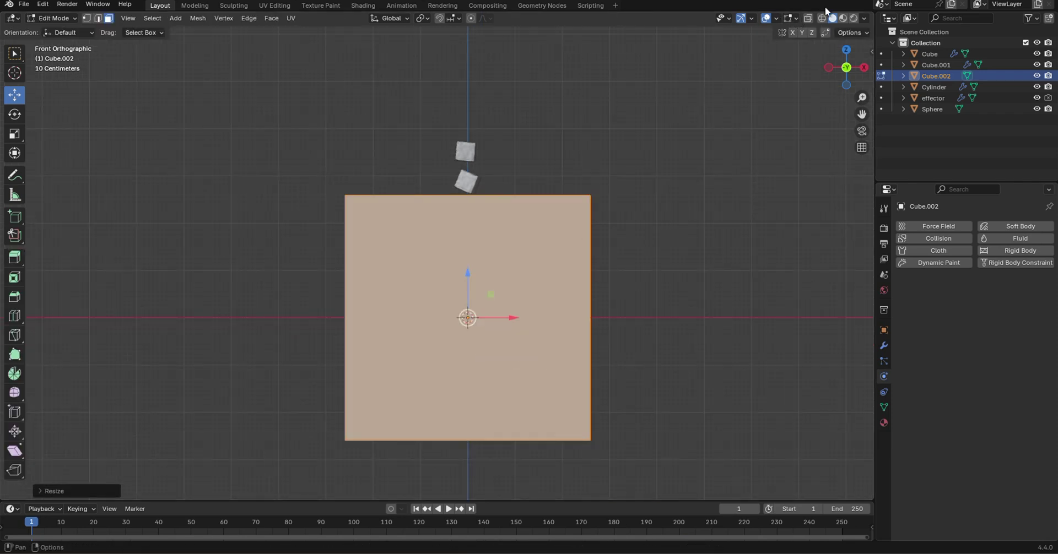
left_click(809, 20)
Step: Raise and scale up the box, then narrow it along X to enclose the glass
left_click_drag(468, 275, 477, 220)
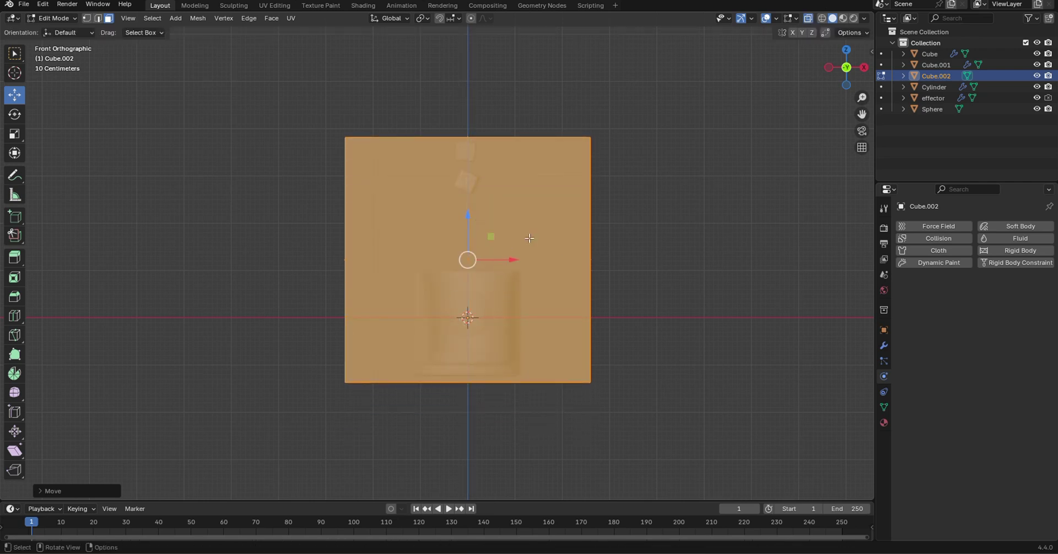
key("s")
left_click(664, 402)
left_click_drag(467, 216, 467, 208)
key("s")
key("x")
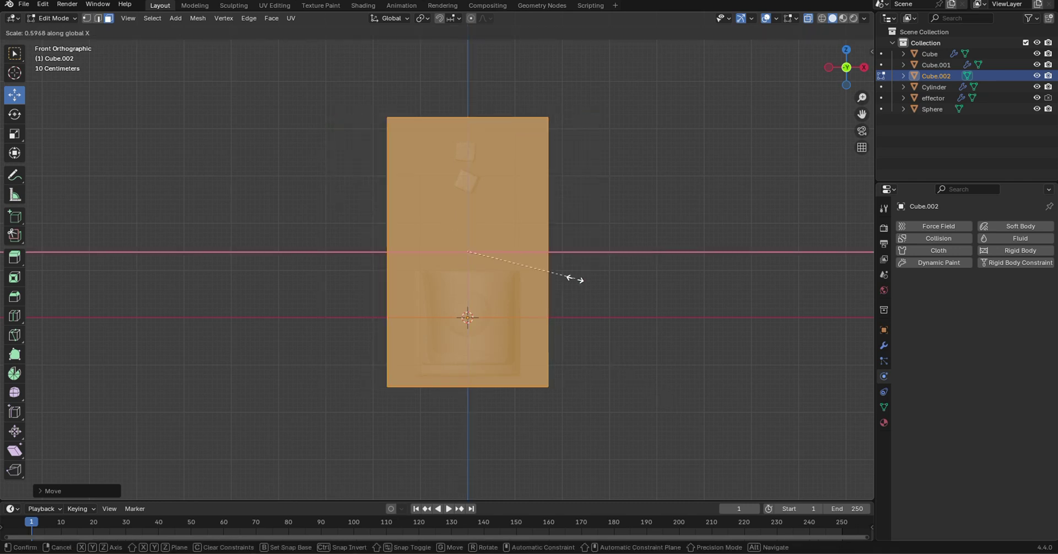
left_click(540, 302)
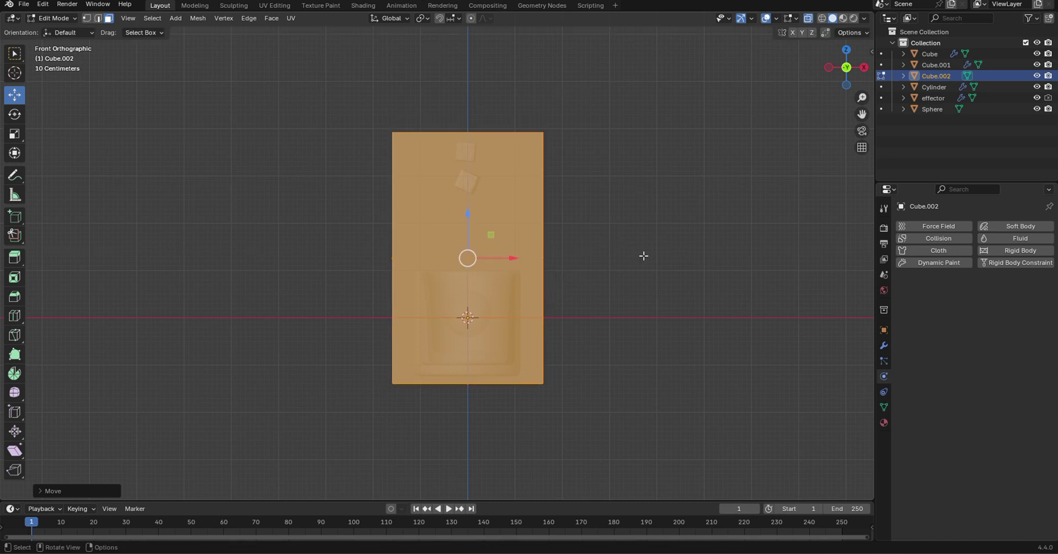
key("Tab")
middle_click_drag(586, 198, 669, 231)
left_click(807, 19)
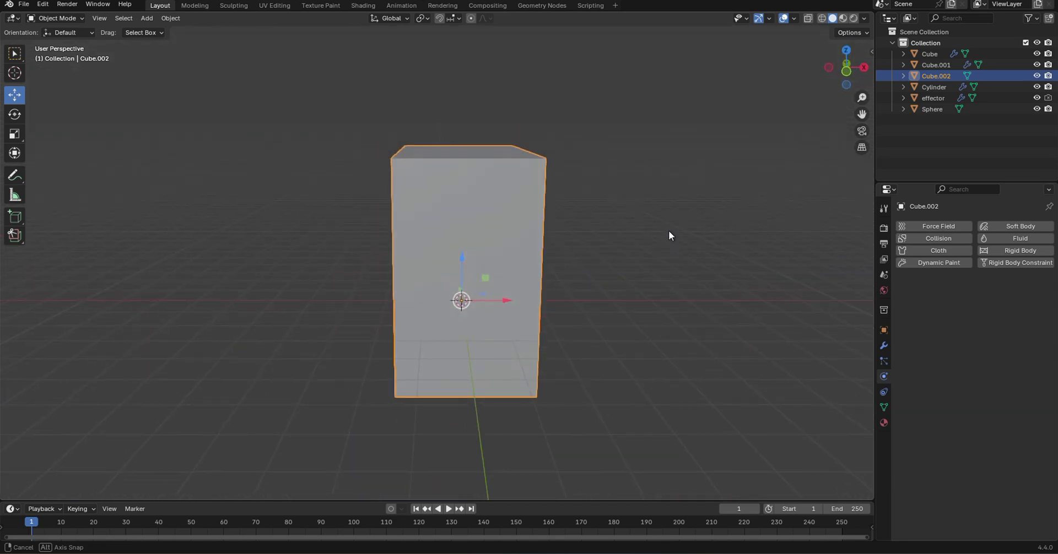
Step: In wireframe view, give the box Fluid physics as a Liquid Domain with 64 resolution divisions
left_click(822, 18)
scroll(478, 243, "up", 3)
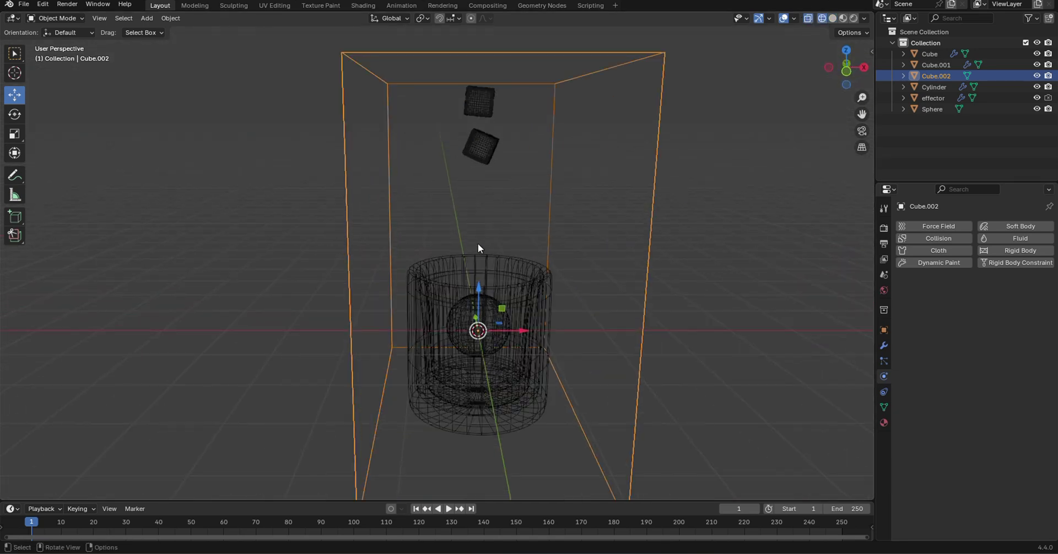
left_click(1020, 238)
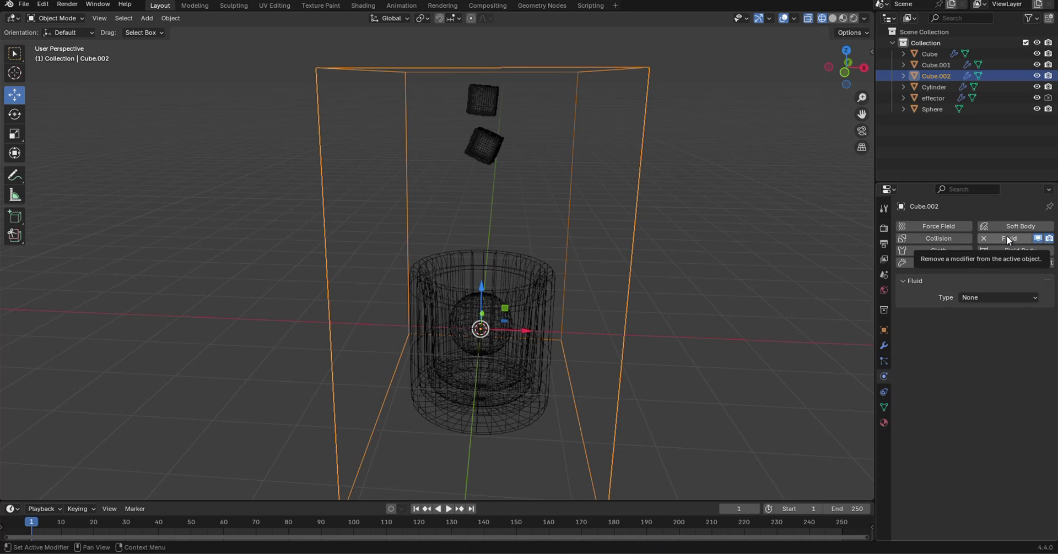
left_click(989, 297)
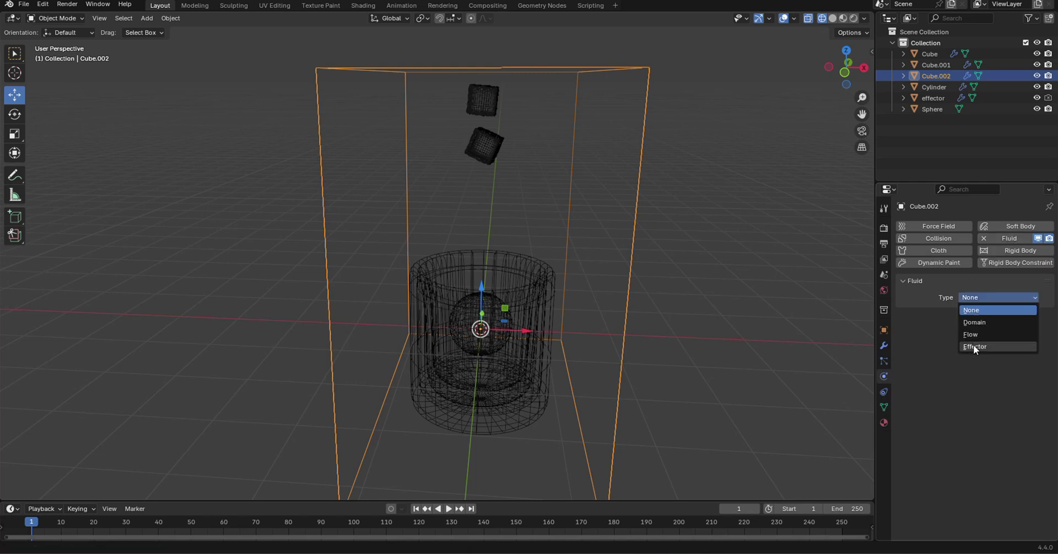
left_click(969, 321)
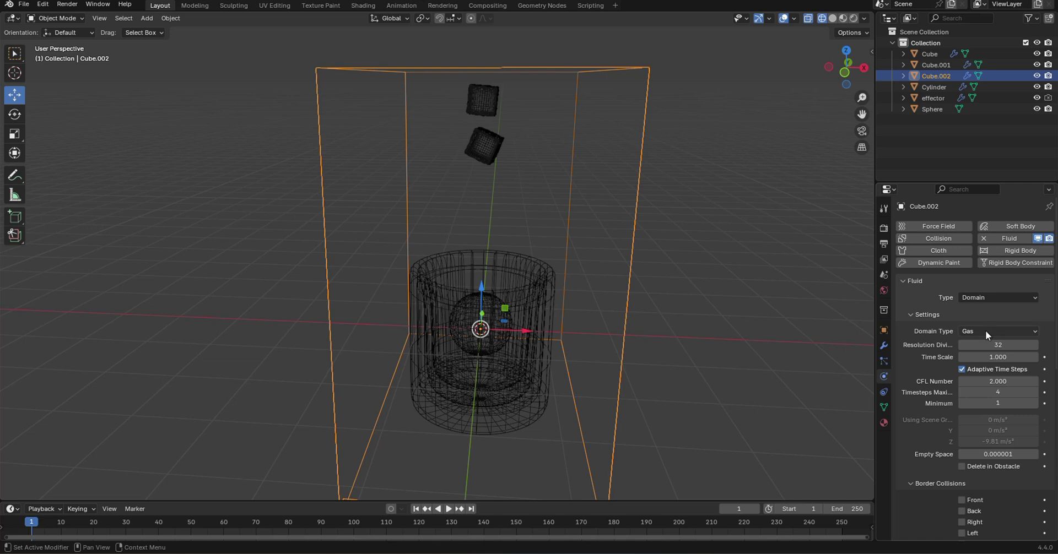
left_click(986, 332)
left_click(973, 356)
left_click(1005, 345)
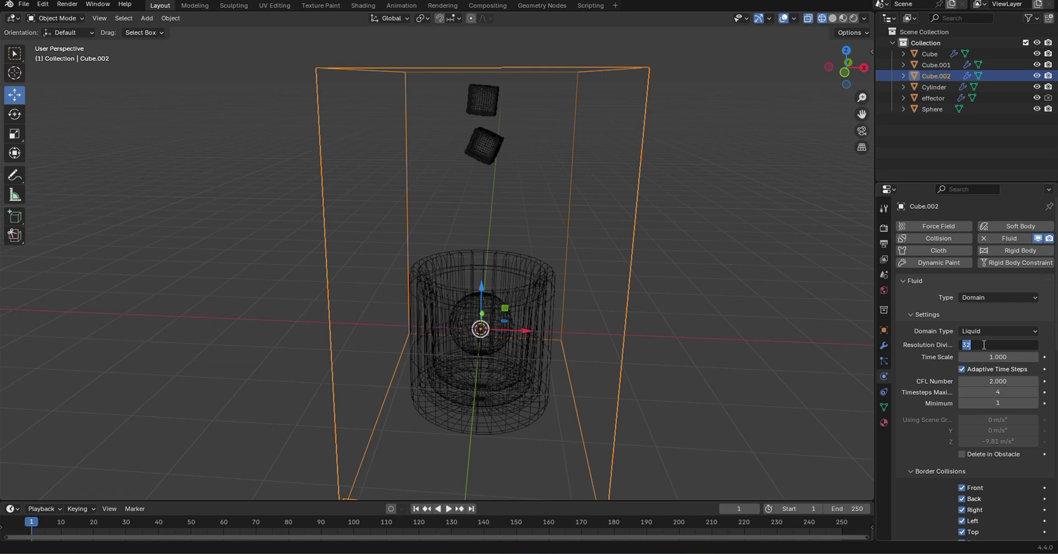
type("64")
key("Return")
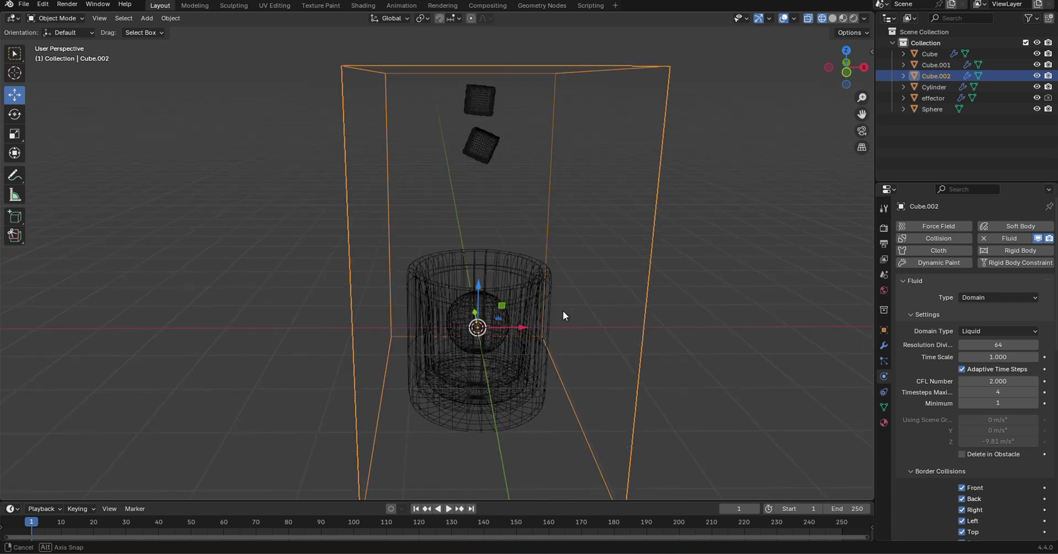
middle_click_drag(562, 313, 509, 317)
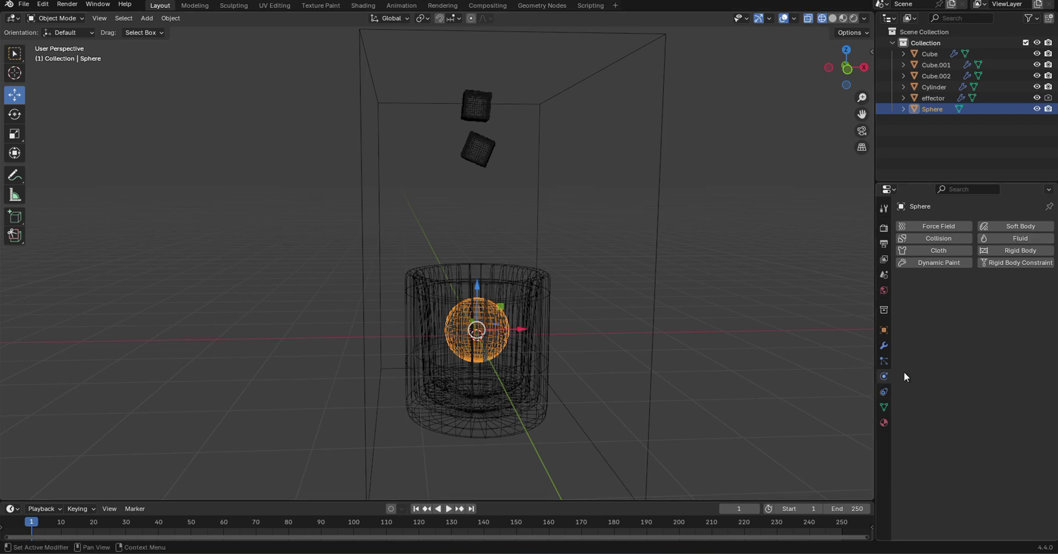
Step: Give the sphere Fluid physics as a Liquid Flow object with Inflow behavior
left_click(1008, 235)
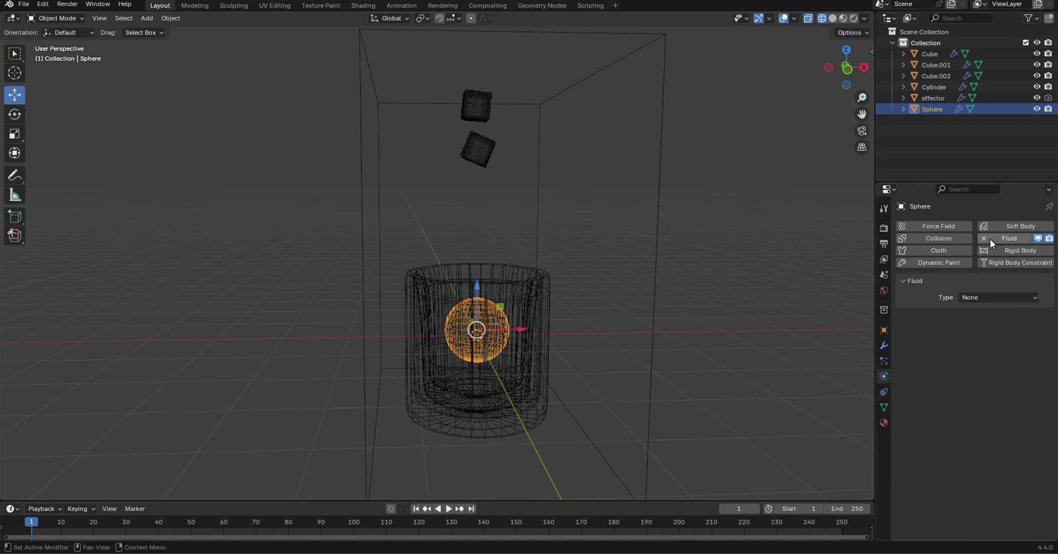
left_click(980, 298)
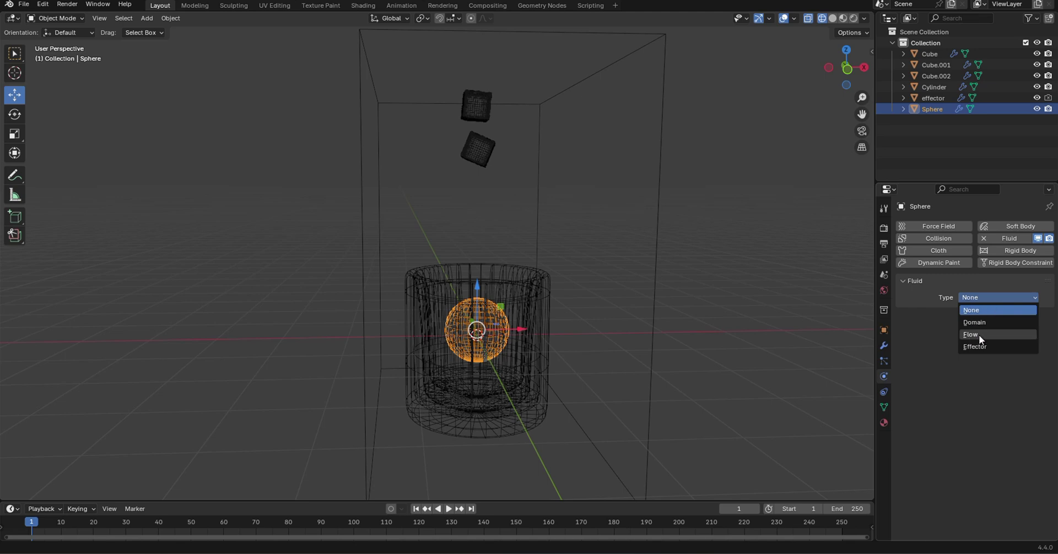
left_click(975, 334)
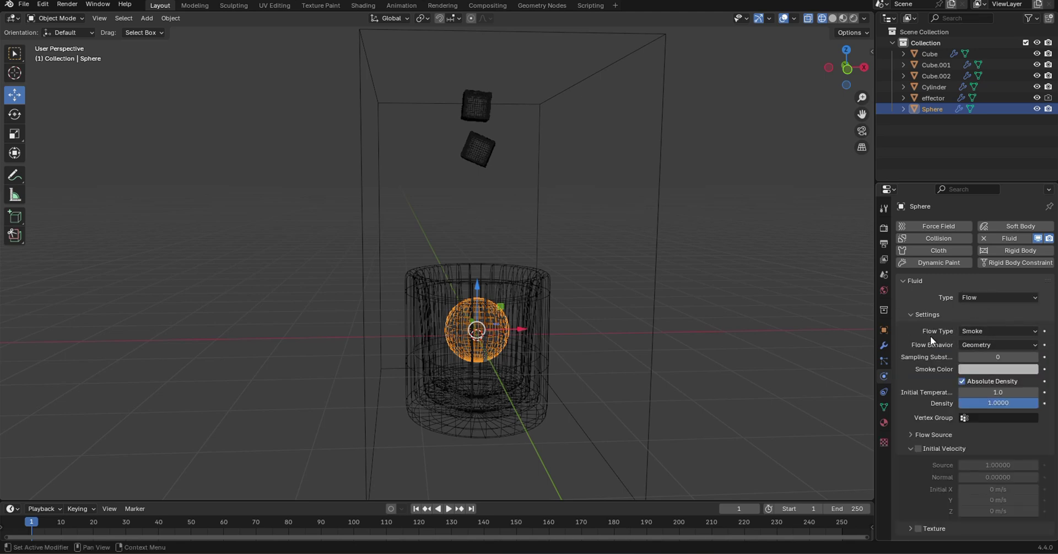
left_click(978, 332)
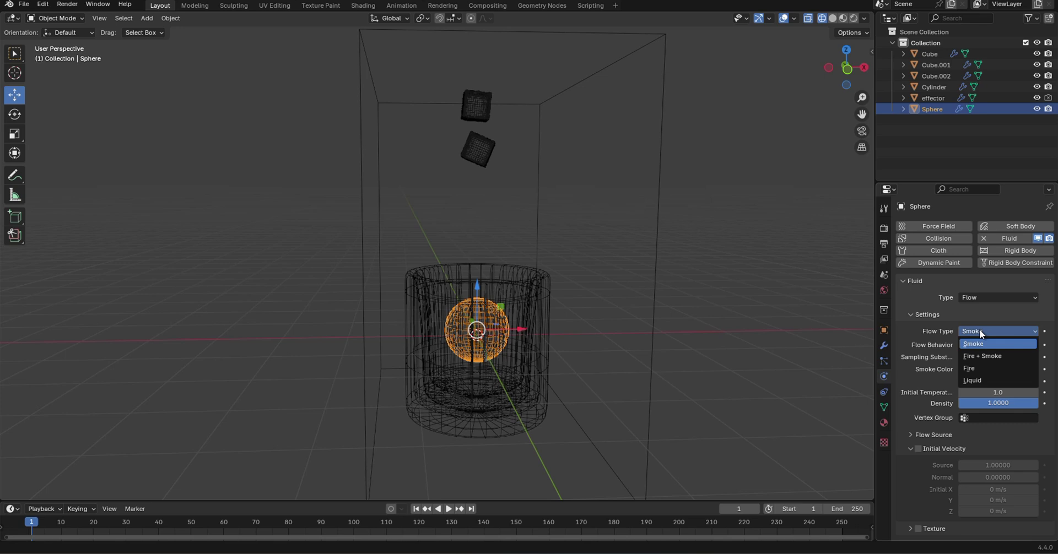
left_click(965, 379)
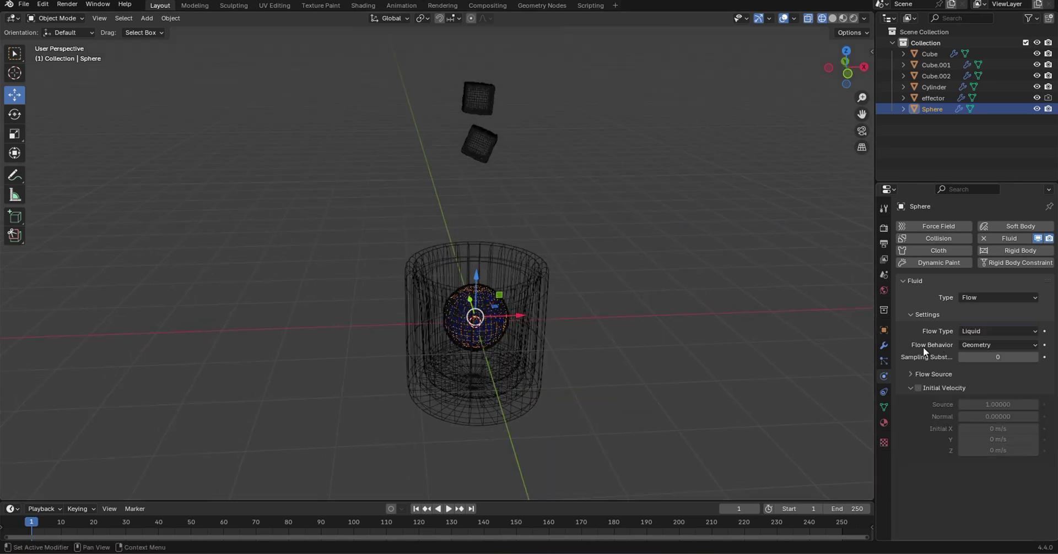
left_click(991, 345)
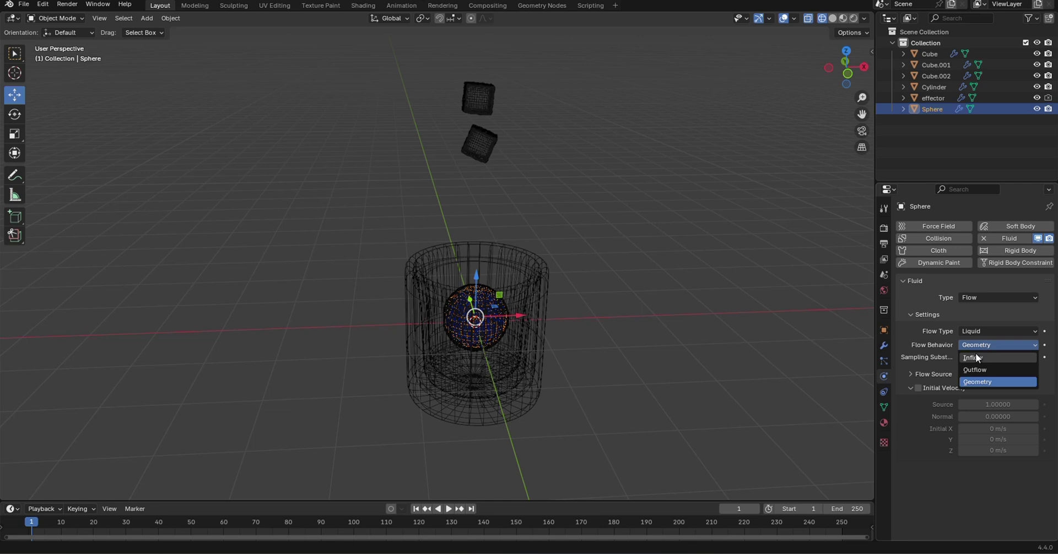
left_click(975, 356)
middle_click_drag(495, 179, 494, 153, "shift")
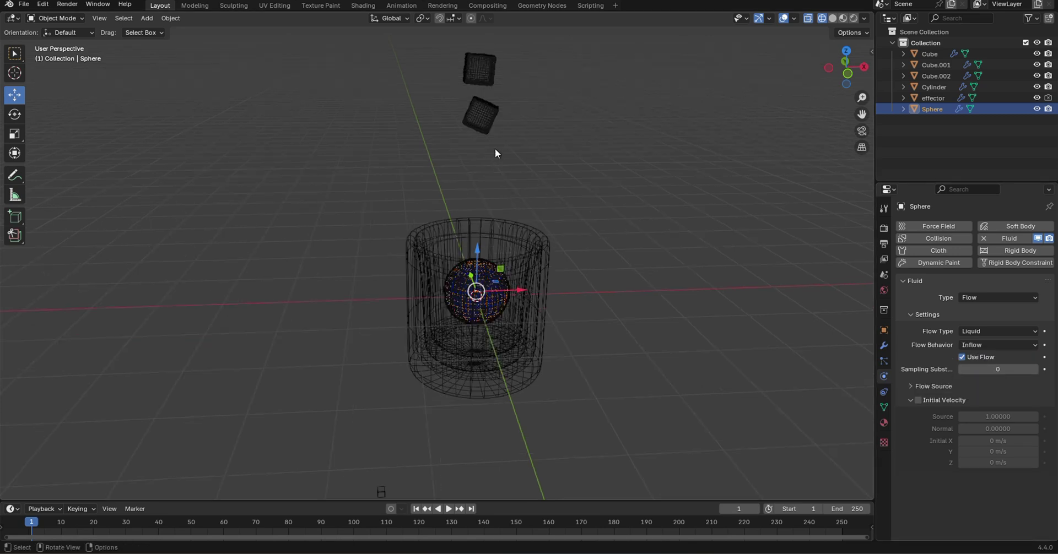
left_click(480, 113)
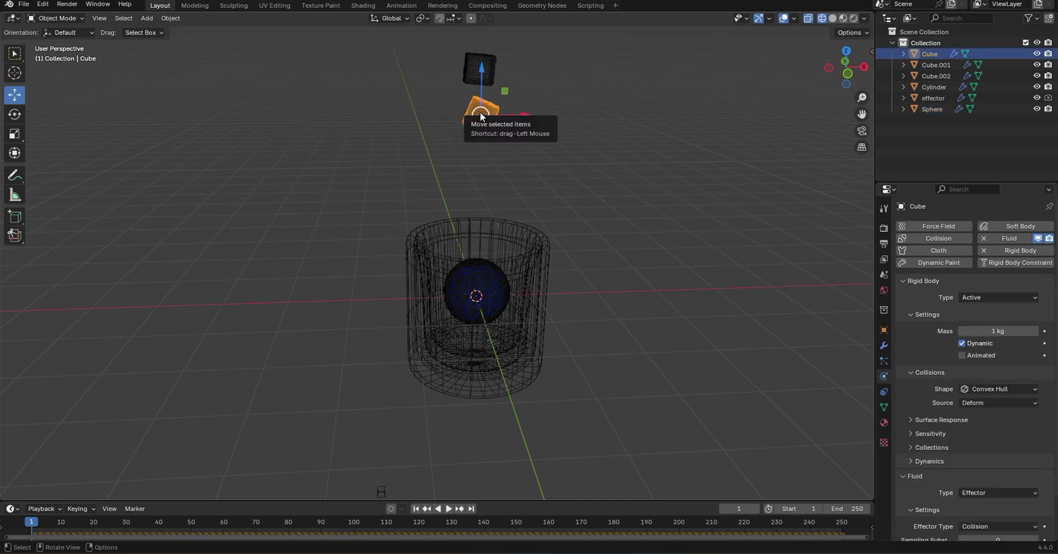
Step: Switch off rigid-body Dynamic on both ice cubes and keyframe it at frame 1
left_click(960, 340)
left_click(1045, 343)
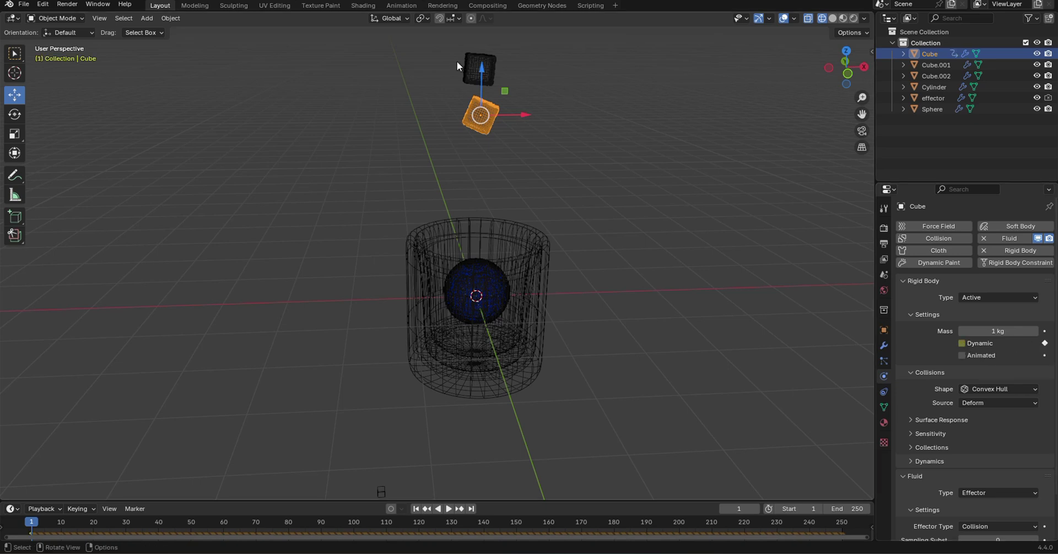
left_click(484, 71)
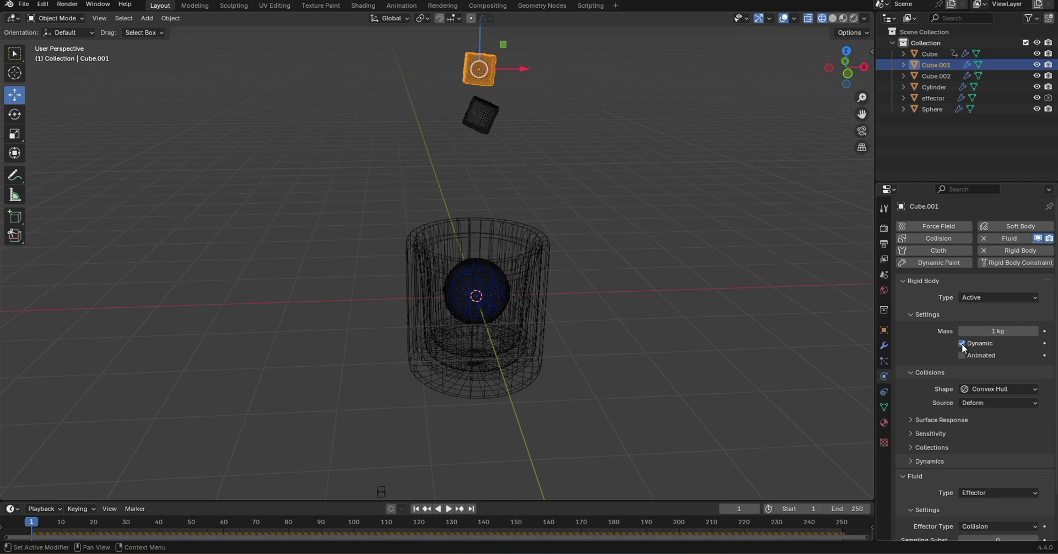
left_click(1045, 344)
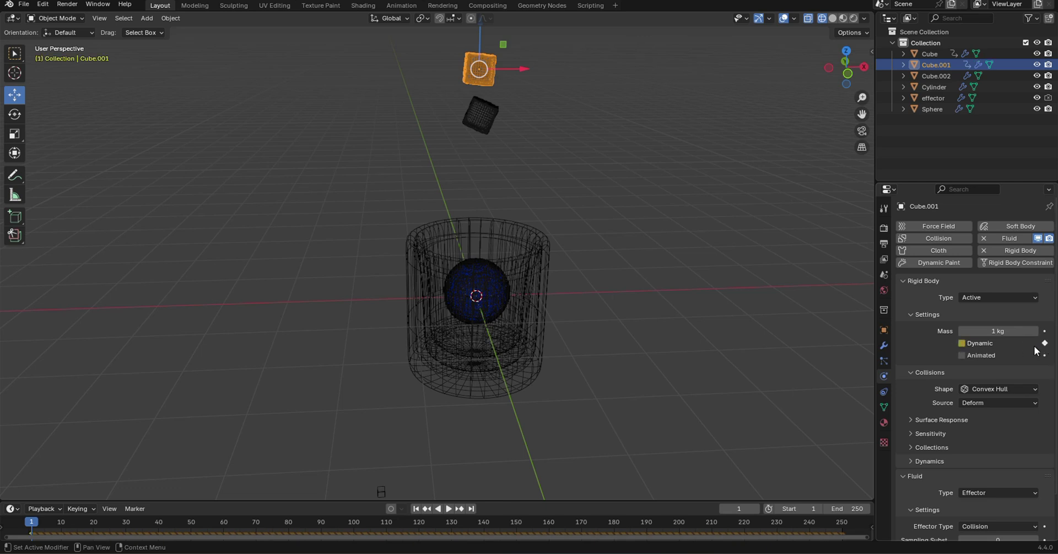
left_click(474, 252)
middle_click_drag(475, 253, 485, 218, "shift")
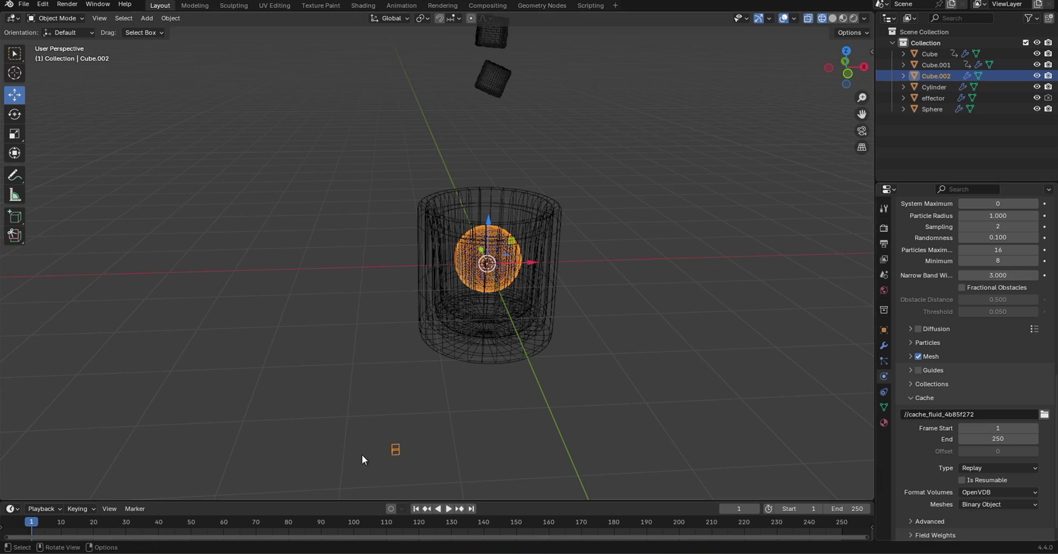
Step: Set the scene End frame and the domain Cache End both to 150
scroll(1010, 330, "down", 1)
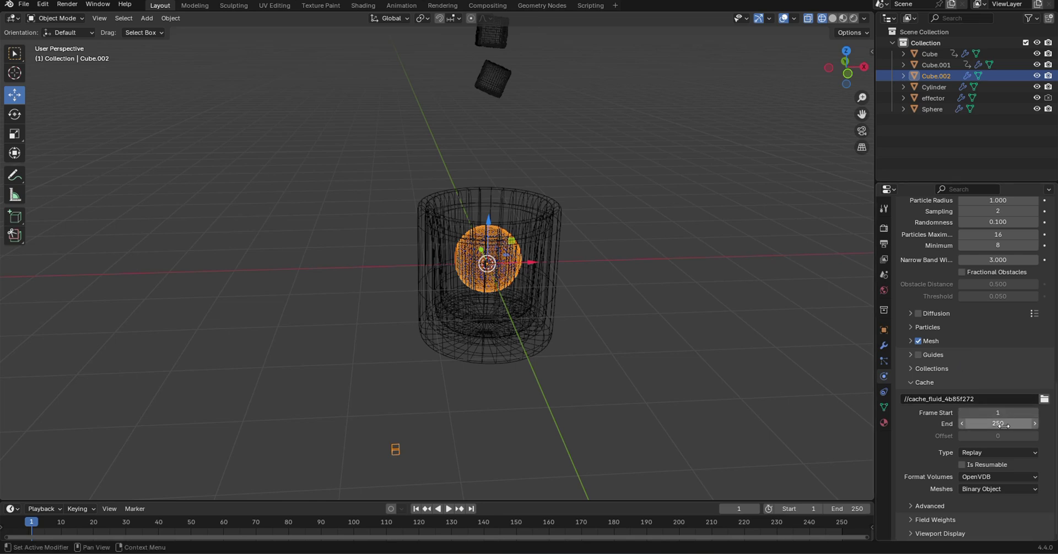
left_click(849, 509)
type("150")
key("Return")
left_click(1009, 424)
type("150")
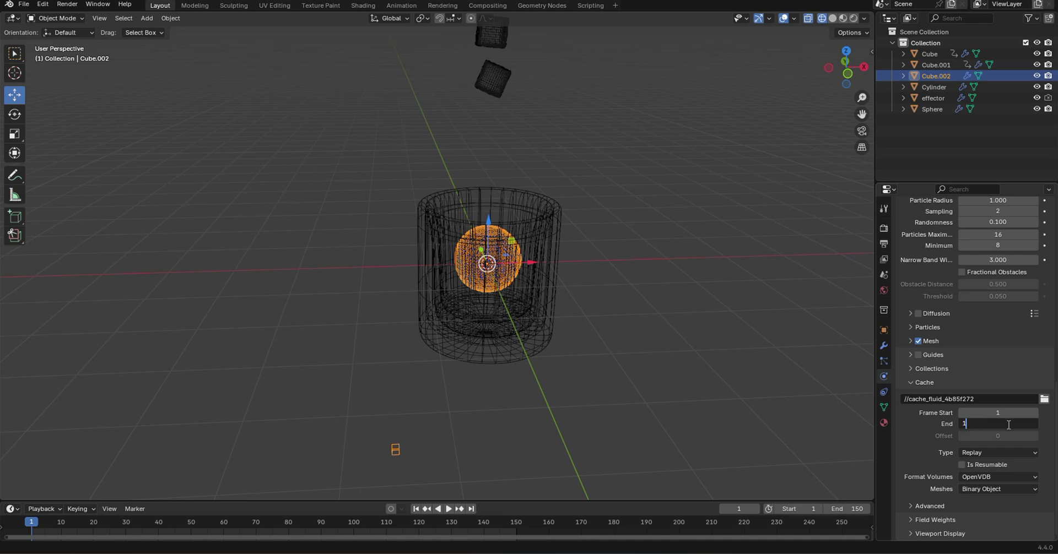
key("Return")
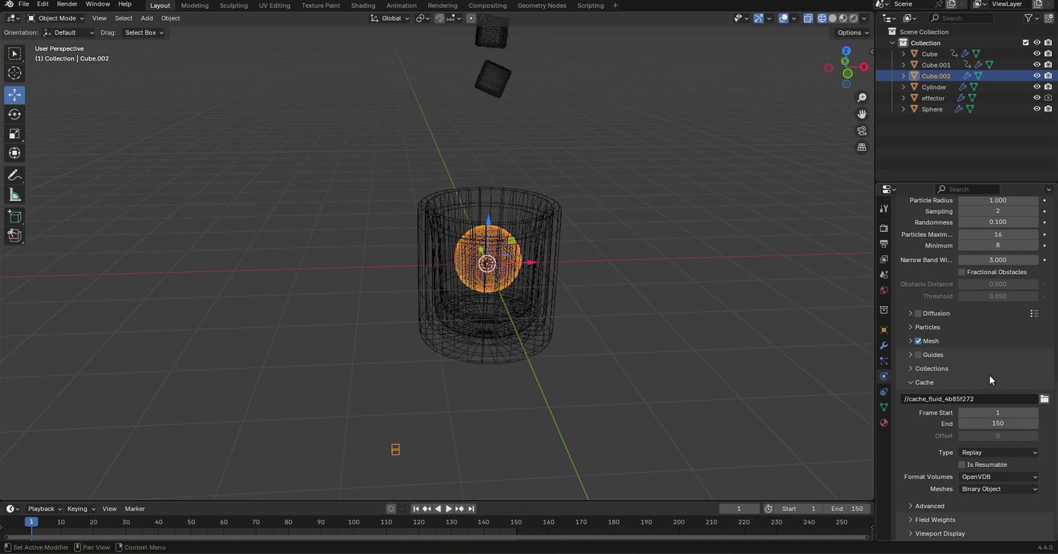
Step: Set the domain Cache Type to All and bake the fluid simulation
left_click(1003, 451)
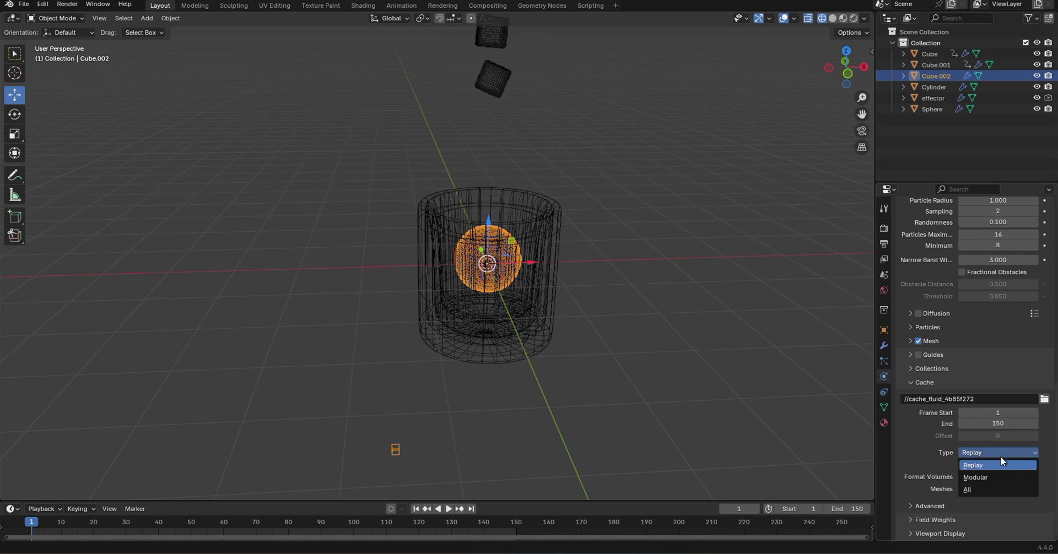
left_click(980, 488)
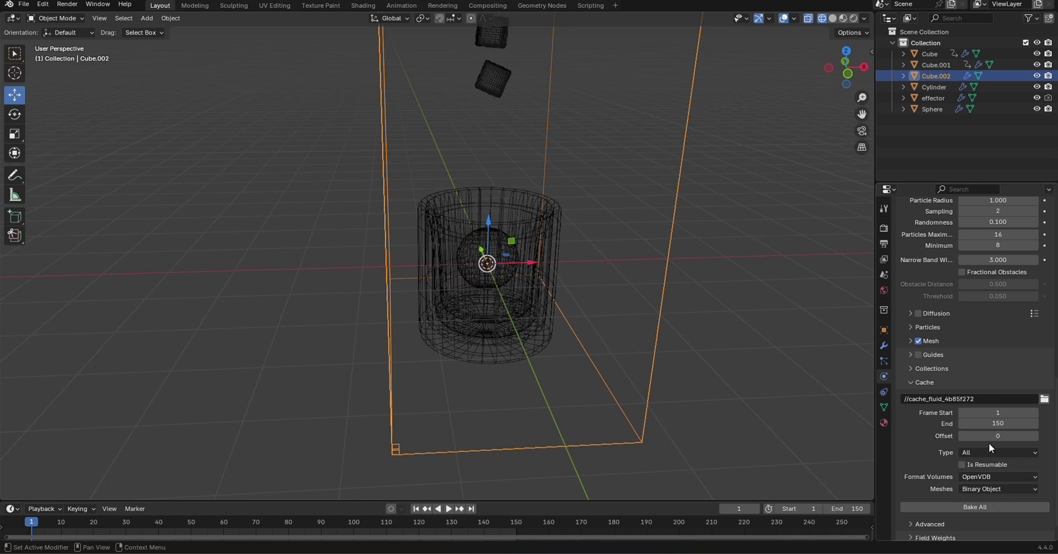
left_click(977, 506)
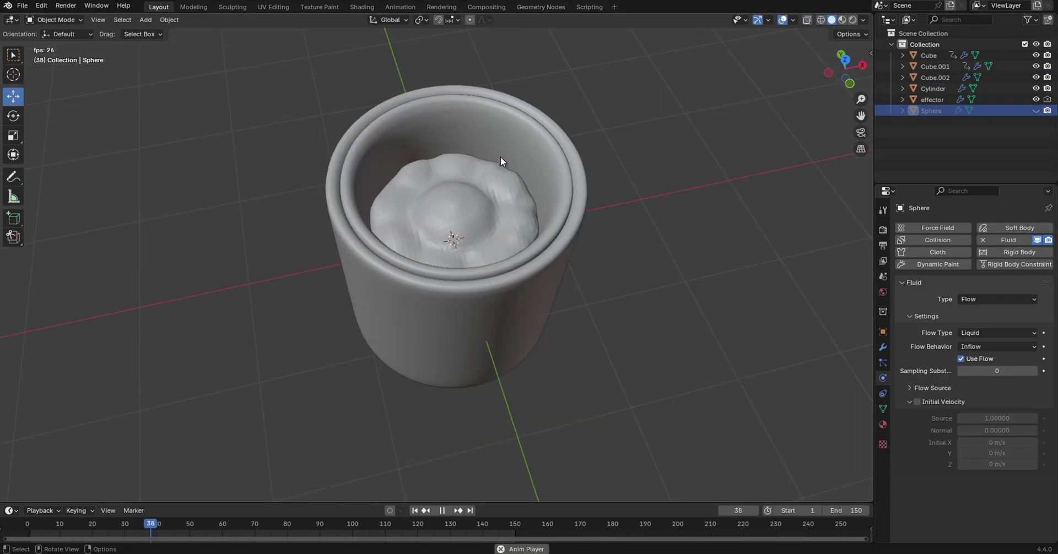
middle_click_drag(441, 247, 606, 197)
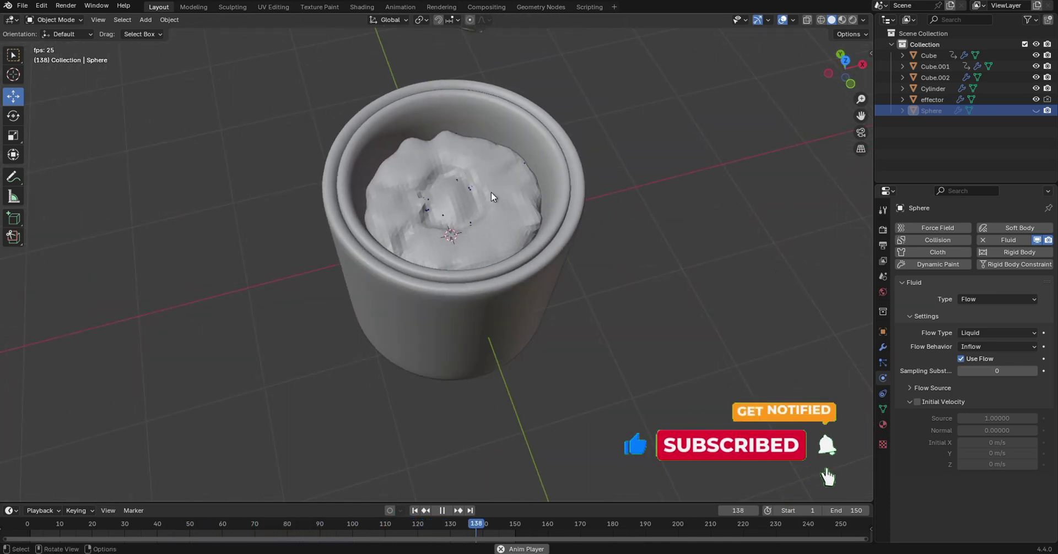
Step: Hide the 'effector' cup from the viewport in the Outliner
left_click(511, 295)
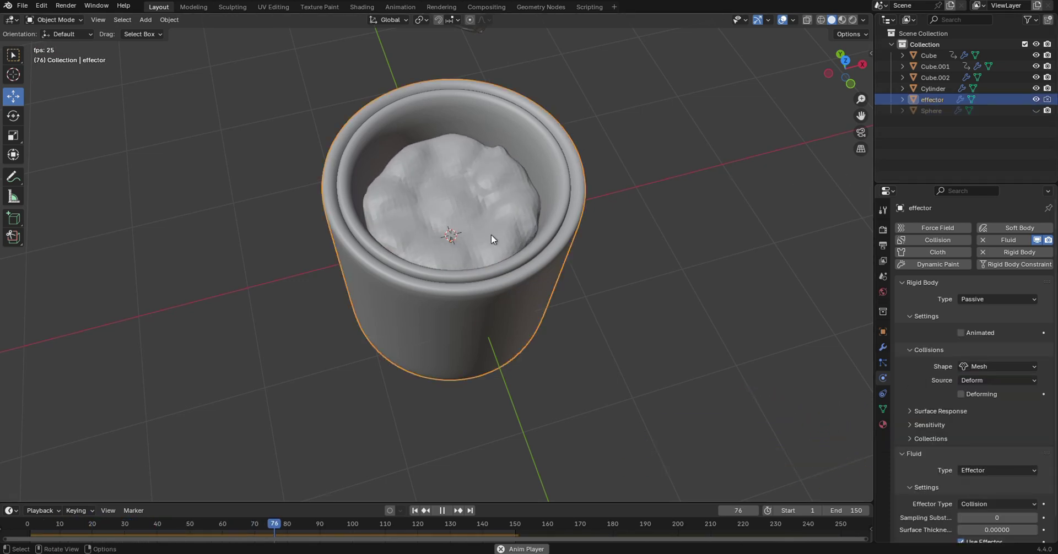
left_click(1035, 99)
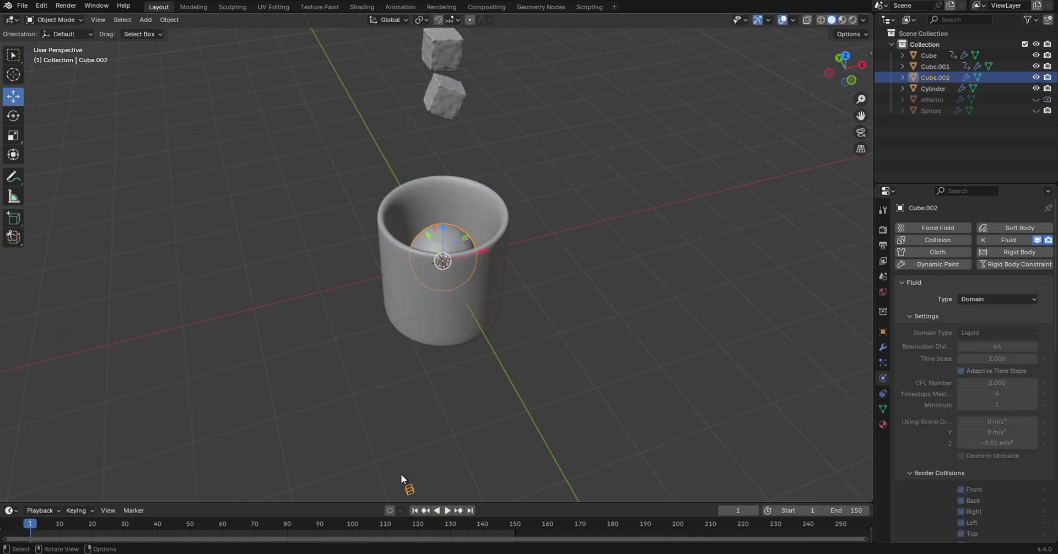
scroll(471, 235, "up", 3)
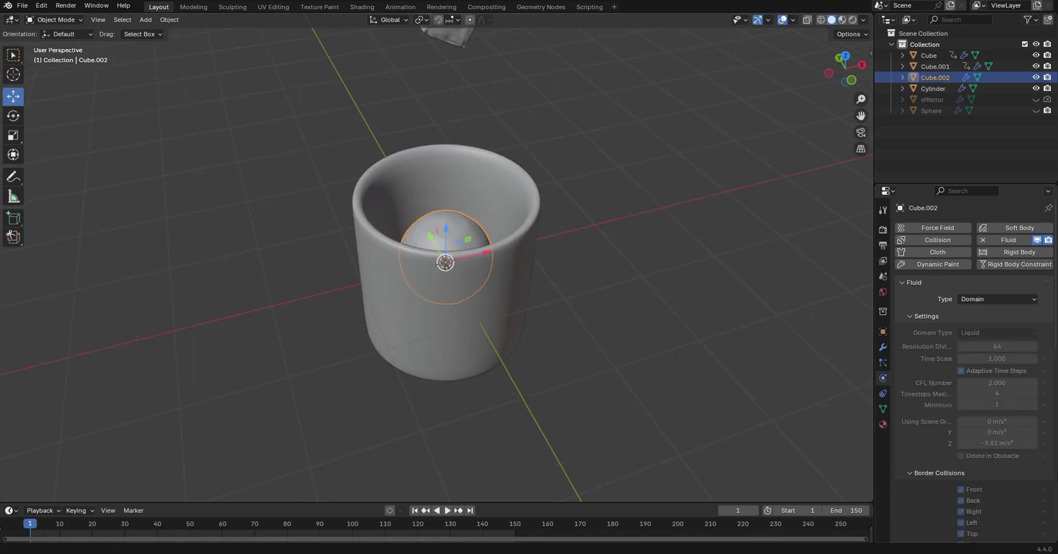
Step: Free the domain's baked cache and set its Cache Type to Replay
scroll(1008, 411, "down", 8)
scroll(1000, 428, "down", 8)
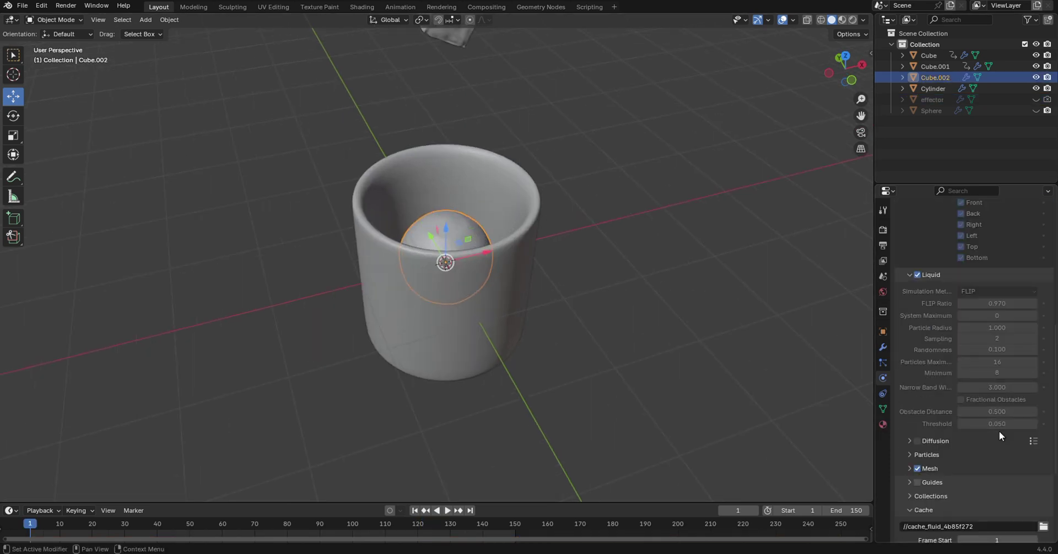
scroll(997, 515, "down", 3)
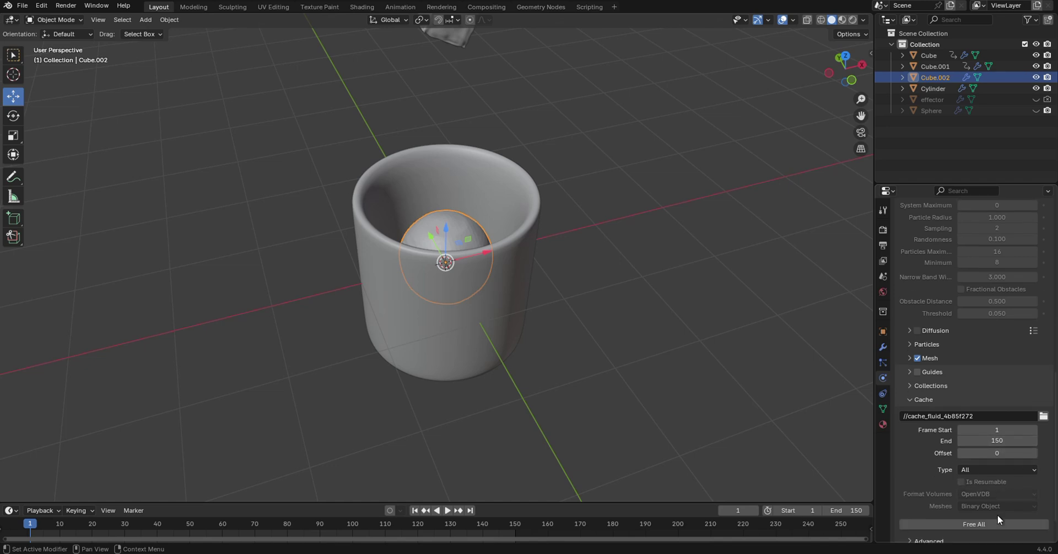
left_click(978, 491)
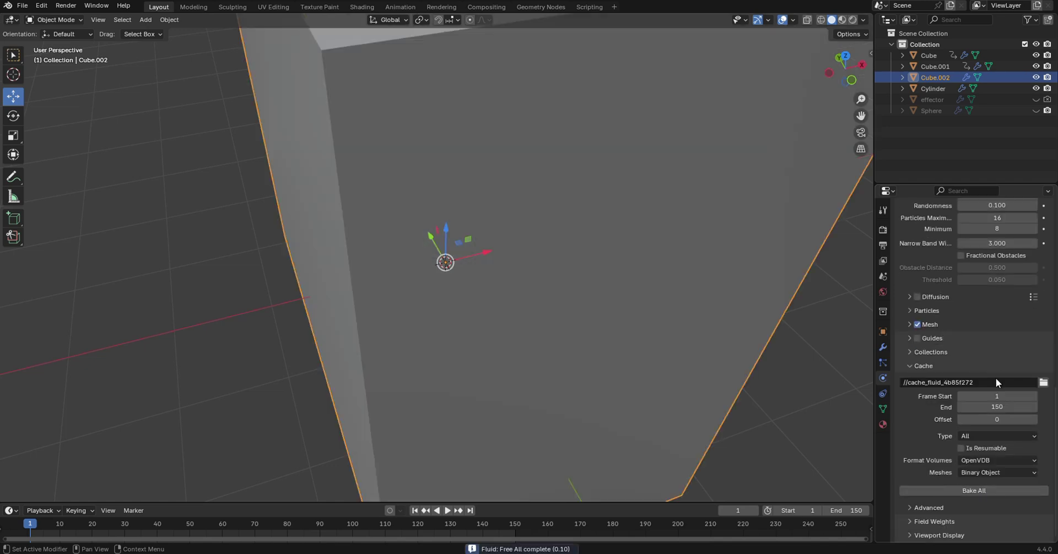
left_click(991, 435)
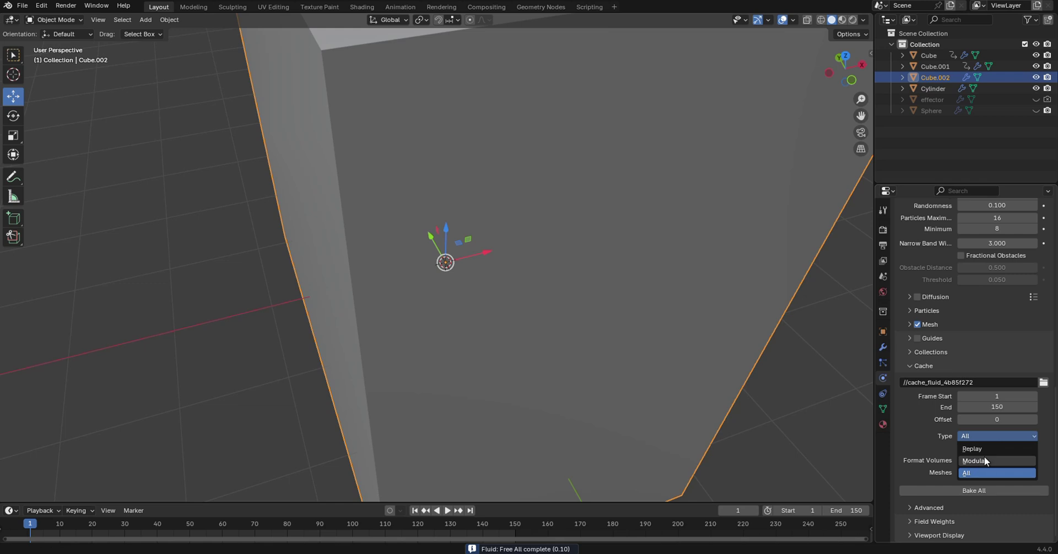
left_click(984, 456)
Step: Select the Sphere and jump to frame 30
middle_click_drag(531, 284, 572, 293)
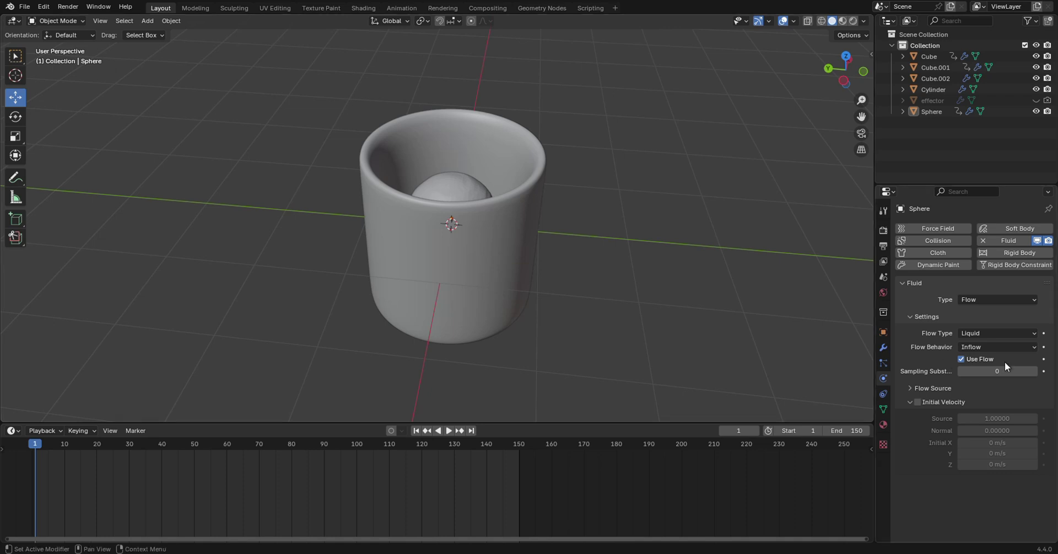
left_click(932, 112)
middle_click_drag(542, 184, 530, 244)
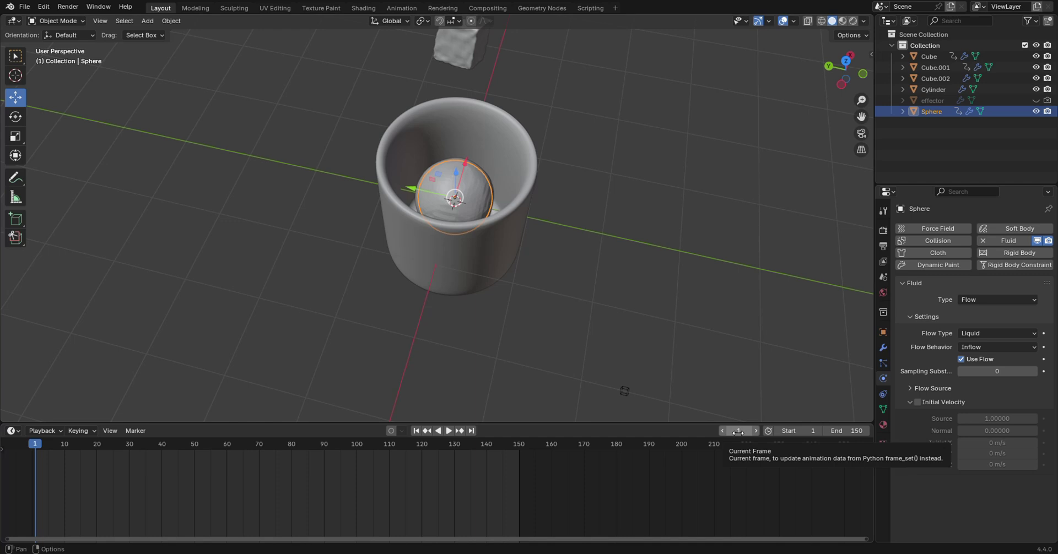
left_click(738, 432)
type("30")
key("Return")
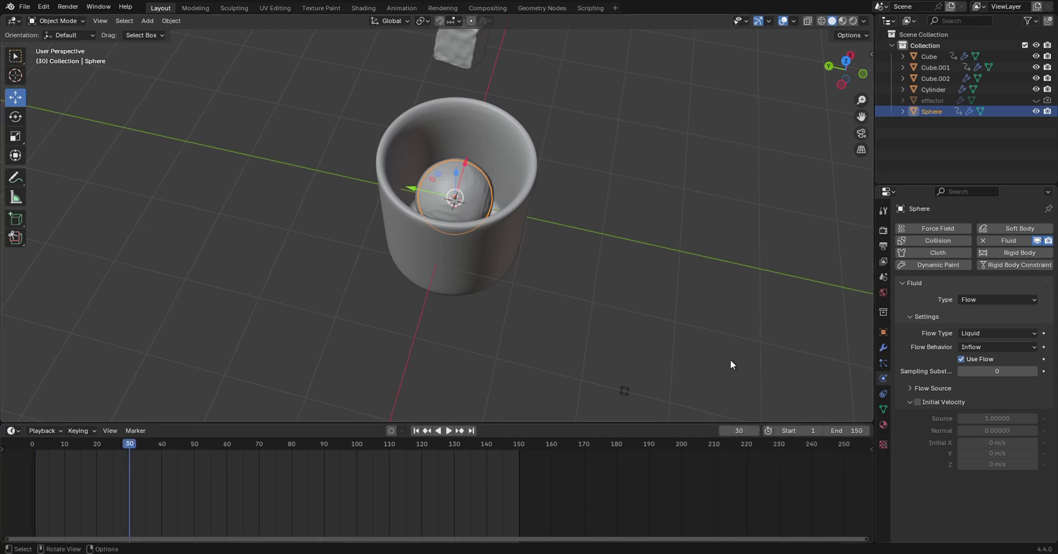
Step: Keyframe the sphere's Use Flow on at frame 30 and off at frame 70
left_click(1044, 359)
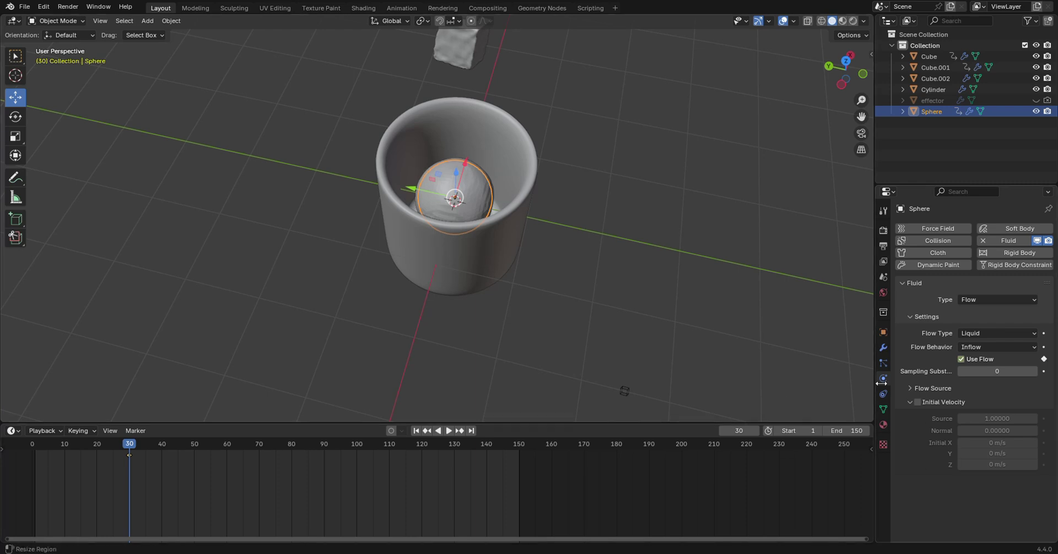
left_click(260, 445)
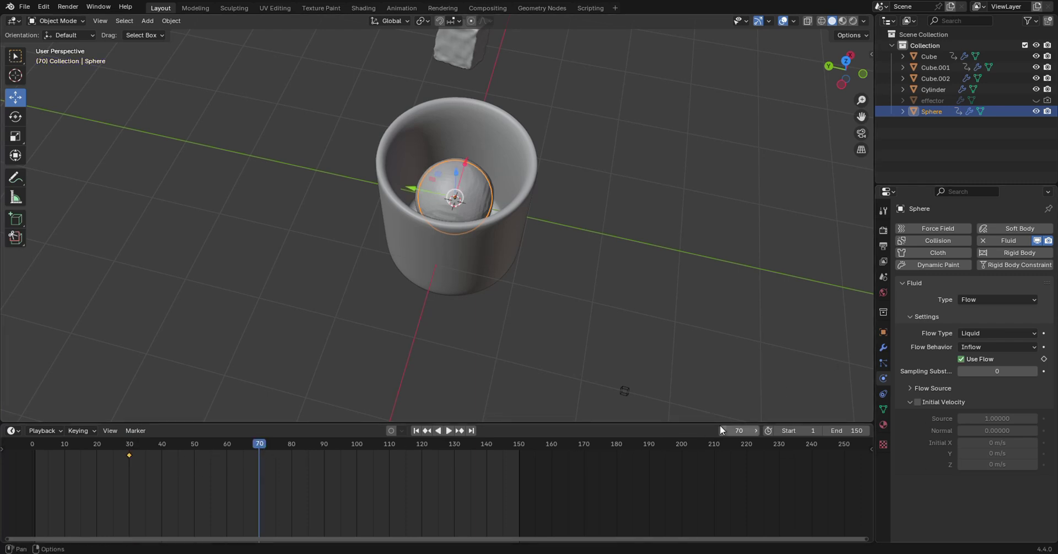
left_click(964, 360)
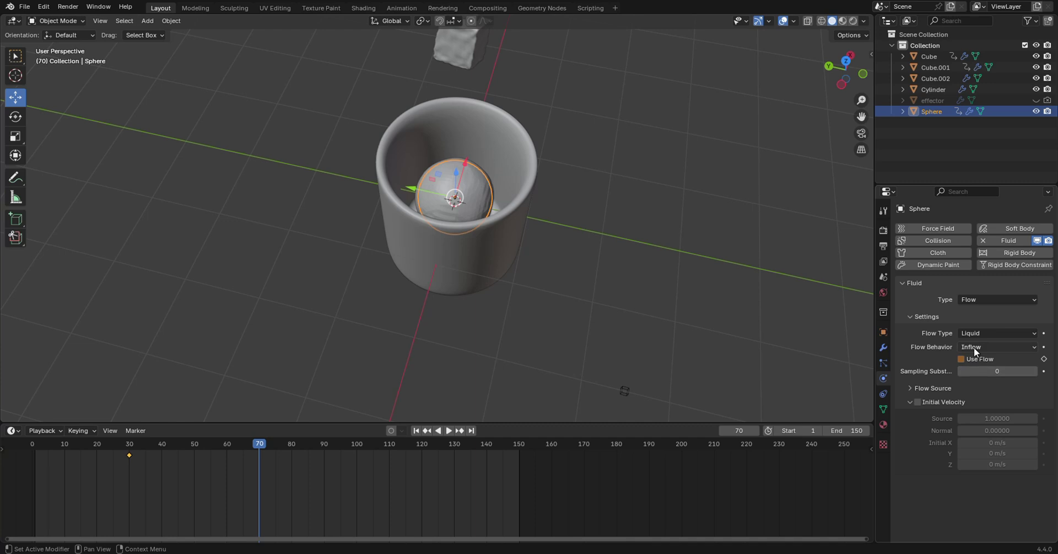
left_click(1044, 359)
Step: Play the animation from the start and hide the sphere
key("shift+Left")
key("space")
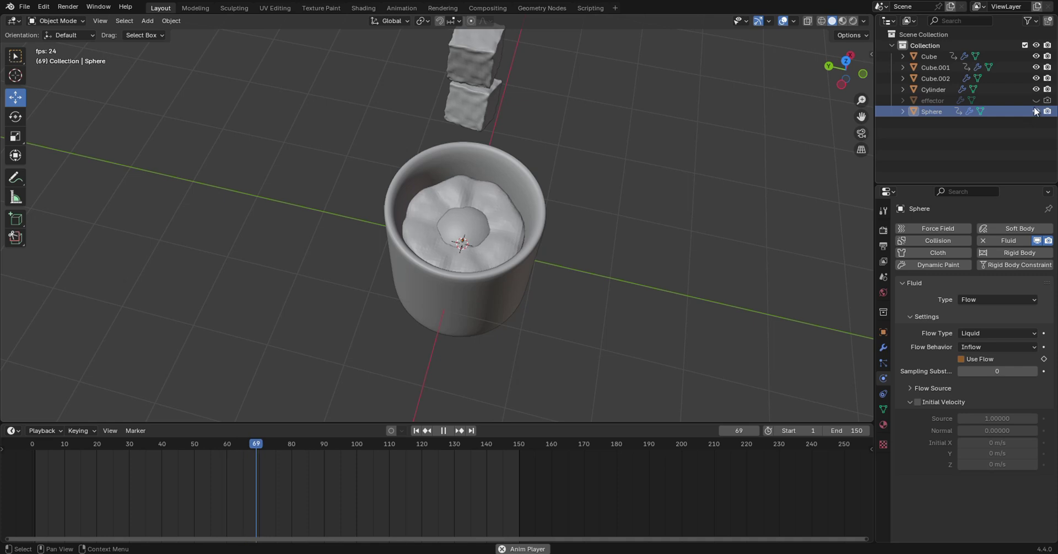
key("h")
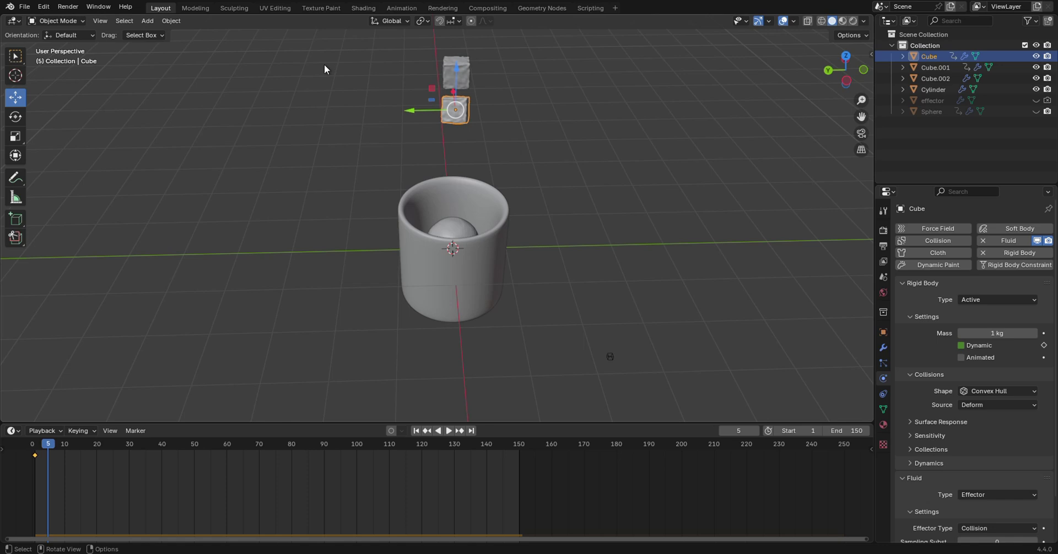
Step: At frame 100, turn on the lower ice cube's Dynamic and keyframe it
left_click(735, 431)
type("100")
key("Return")
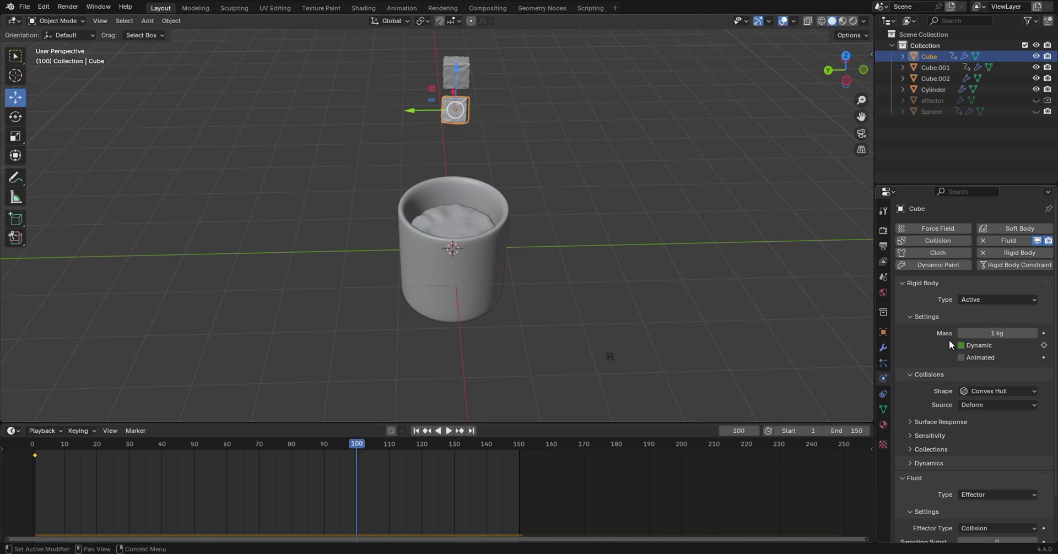
left_click(959, 345)
left_click(1044, 345)
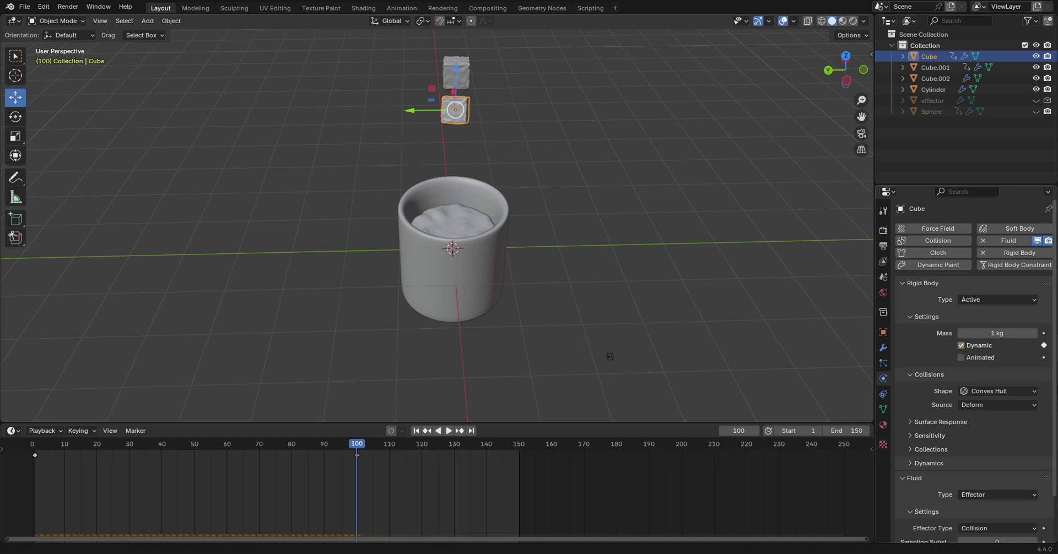
Step: Turn on and keyframe Dynamic for the upper ice cube at frame 100
left_click(464, 68)
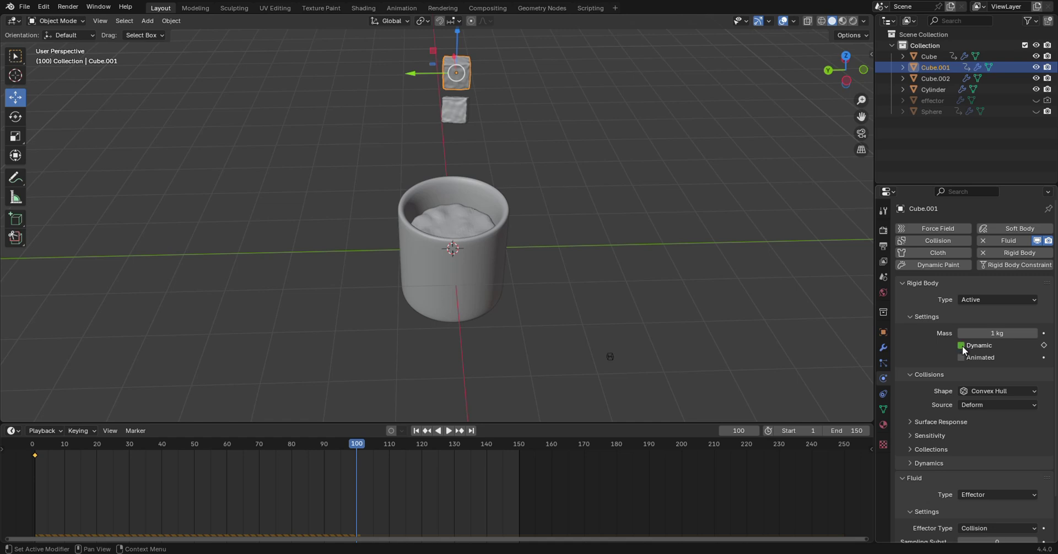
left_click(1044, 345)
left_click(1044, 345)
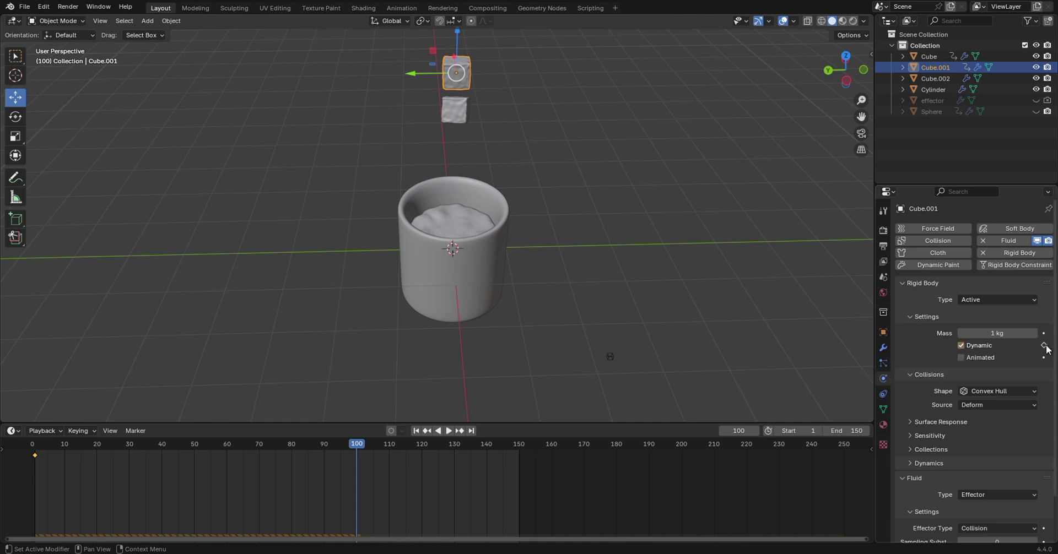
Step: Return to the first frame and open the domain's object options menu
key("ctrl+z")
middle_click_drag(813, 273, 699, 219)
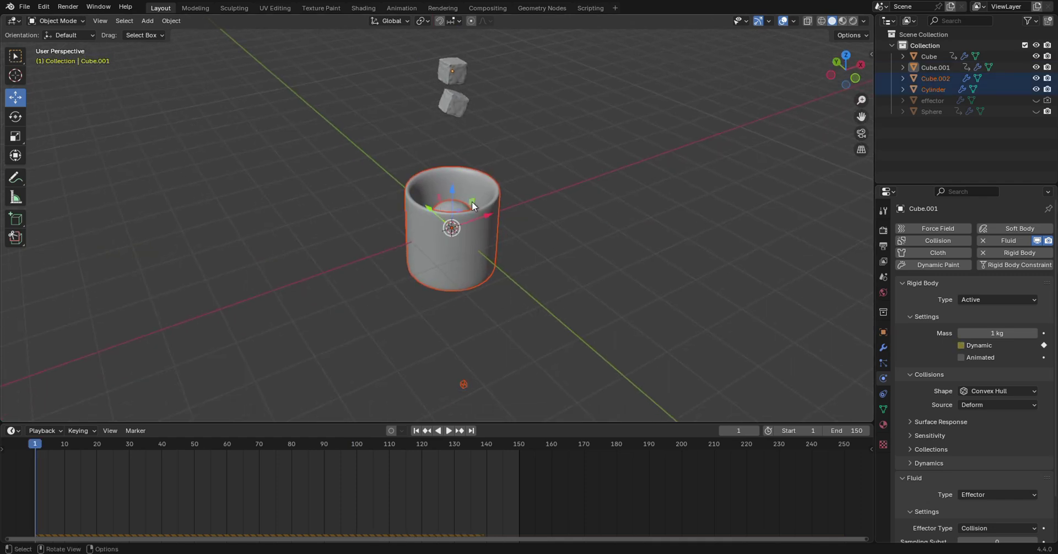
key("ctrl+a")
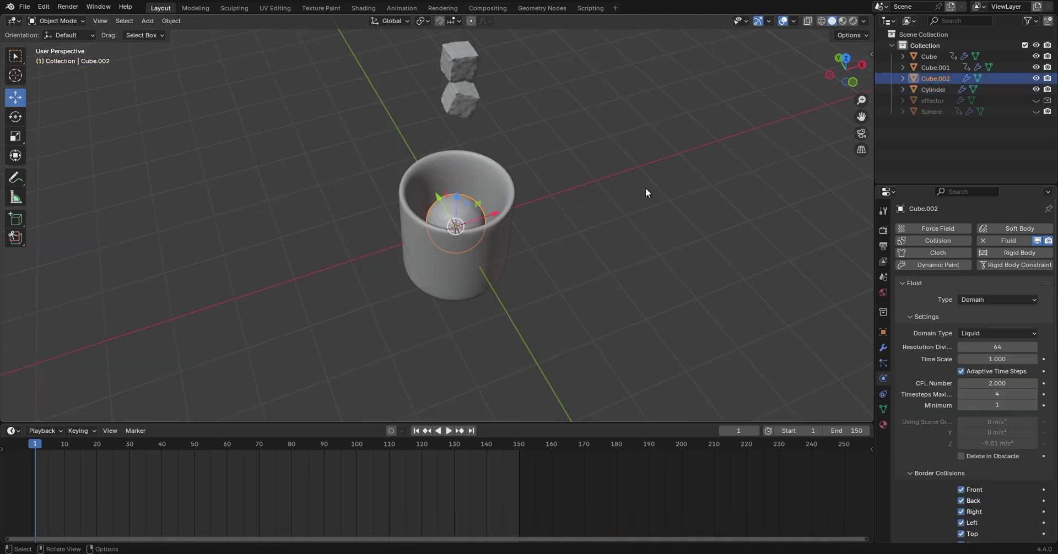
scroll(468, 204, "up", 5)
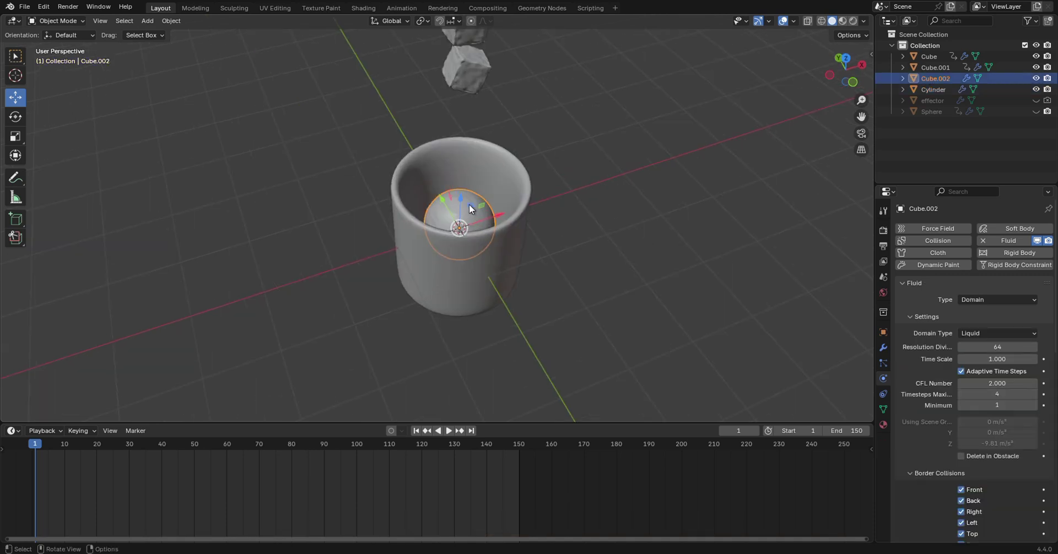
right_click(475, 199)
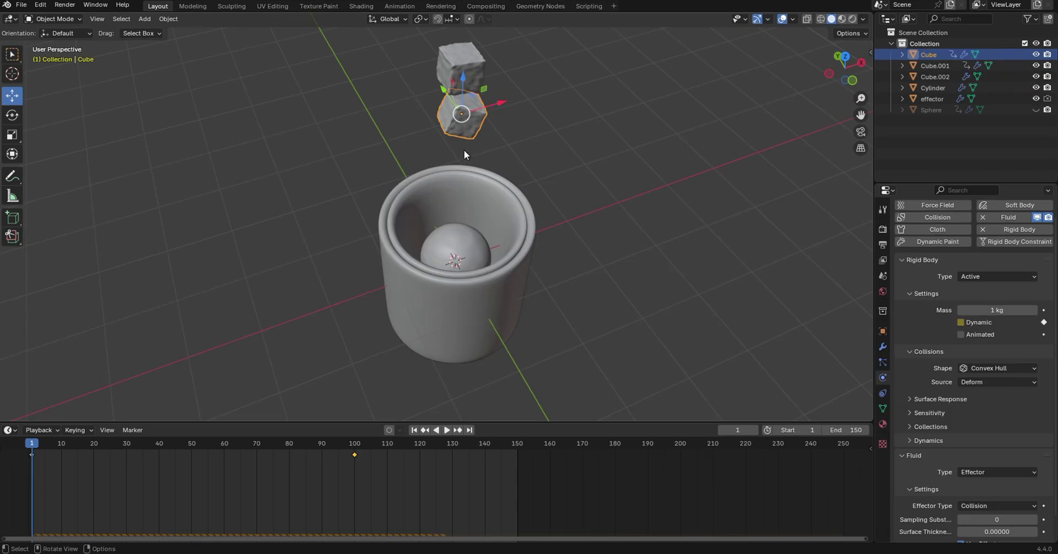
Step: Box-select the frame-100 keyframe in the Timeline, then cancel moving it
key("b")
left_click_drag(344, 446, 345, 448)
key("g")
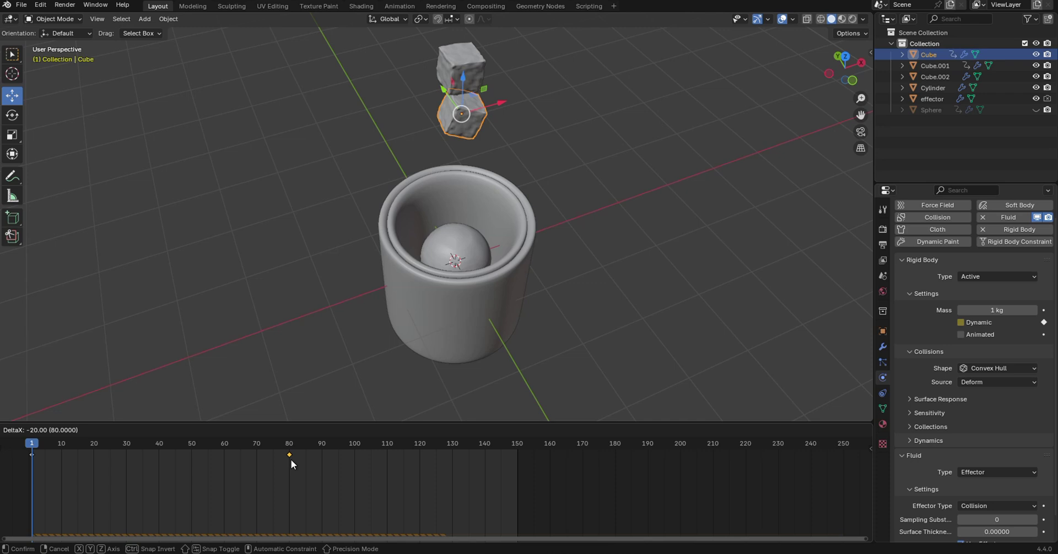
key("Escape")
Step: Move the upper ice cube's Dynamic keyframe to frame 85
left_click(468, 58)
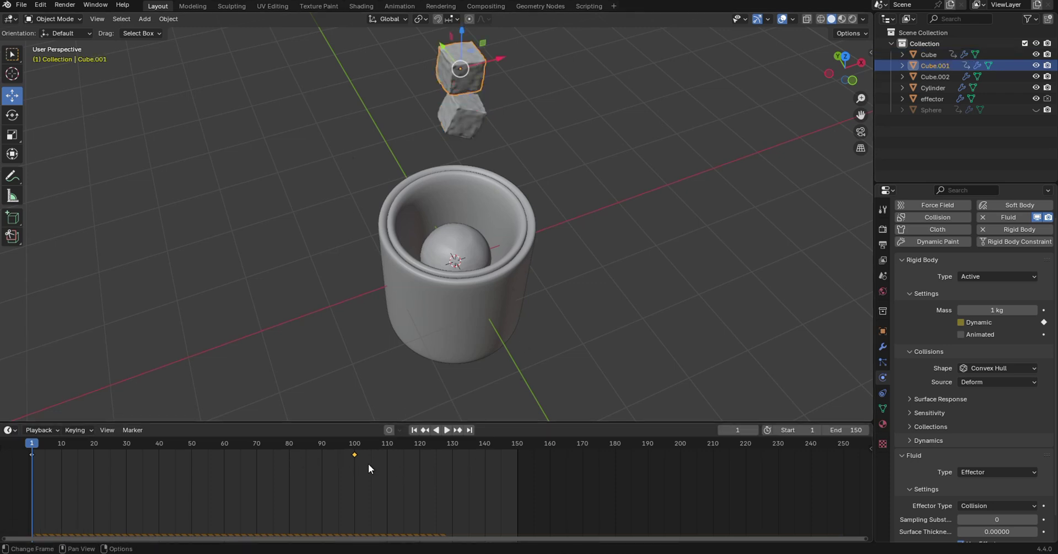
key("g")
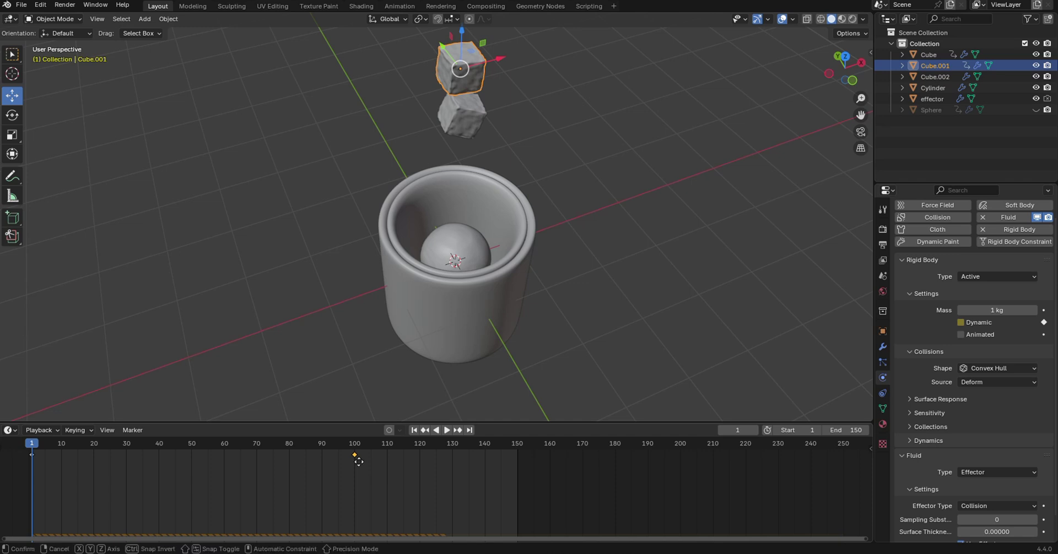
left_click(307, 475)
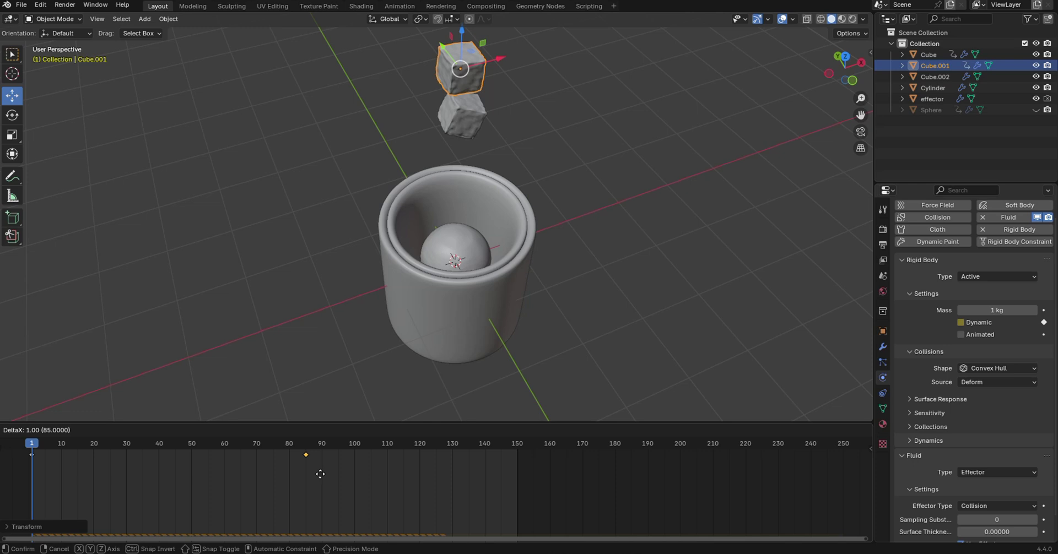
scroll(592, 119, "down", 3)
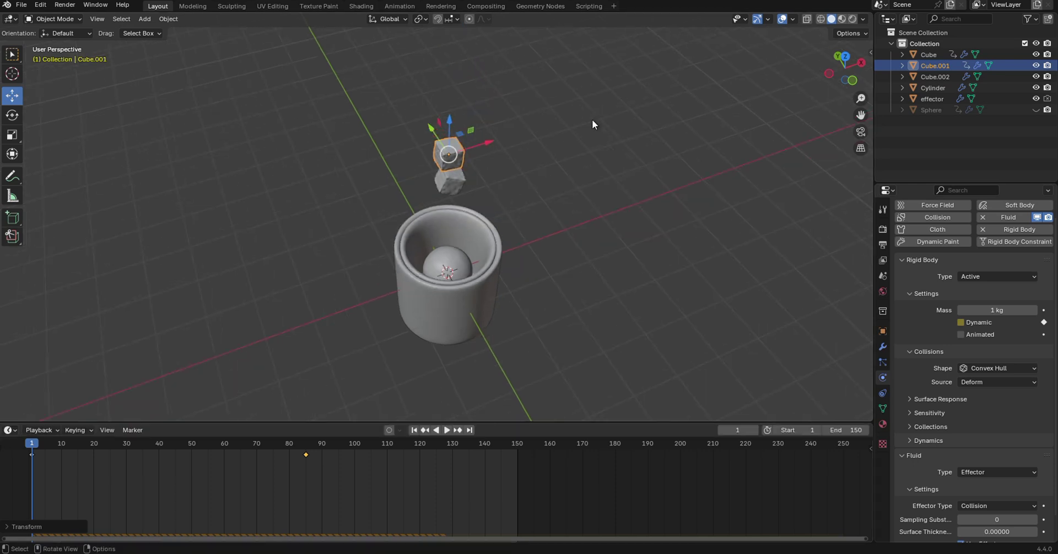
left_click(447, 266)
scroll(476, 269, "up", 2)
scroll(978, 396, "down", 10)
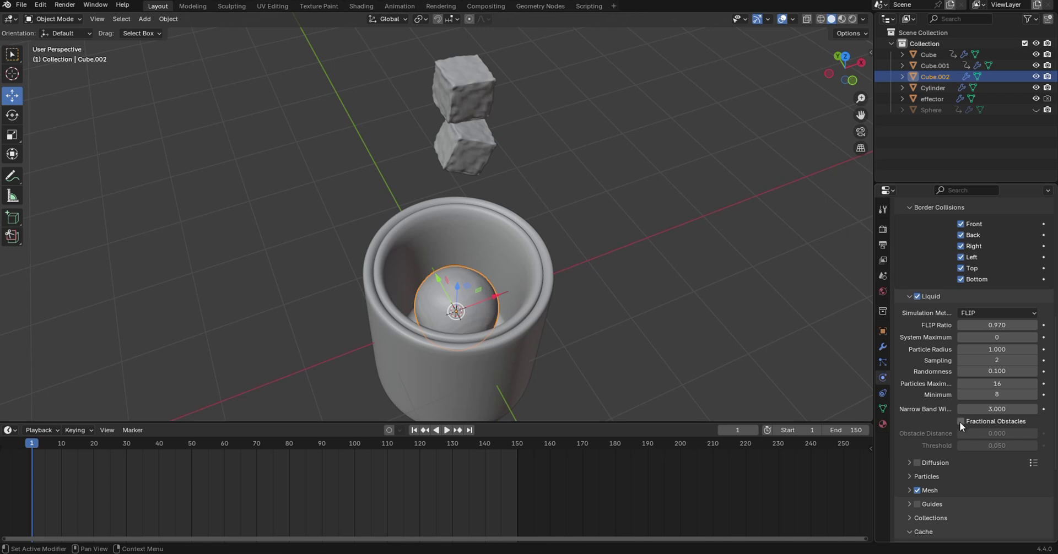
Step: Enable fractional obstacles on the domain and expand its cache settings
left_click(960, 422)
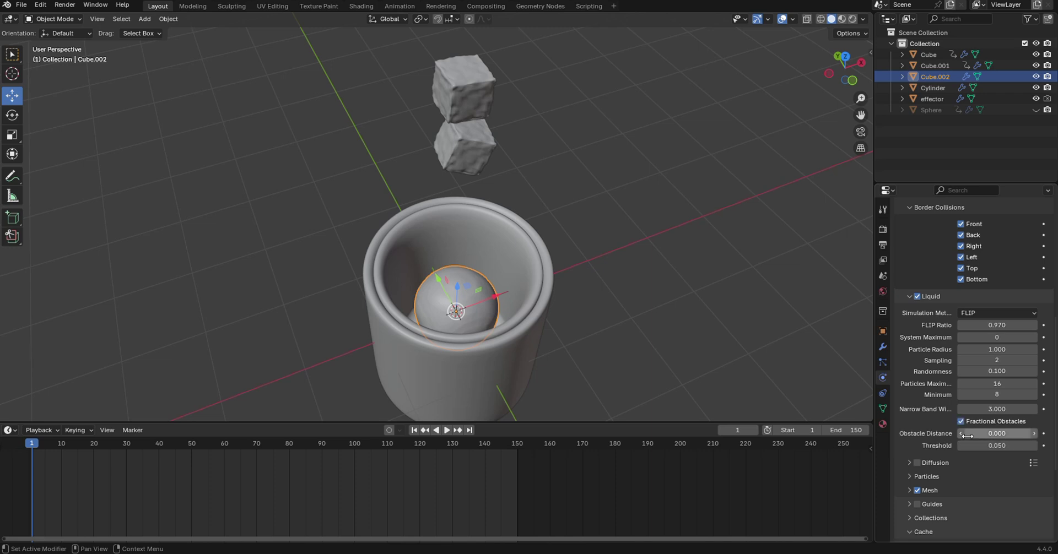
left_click(909, 531)
scroll(907, 444, "down", 4)
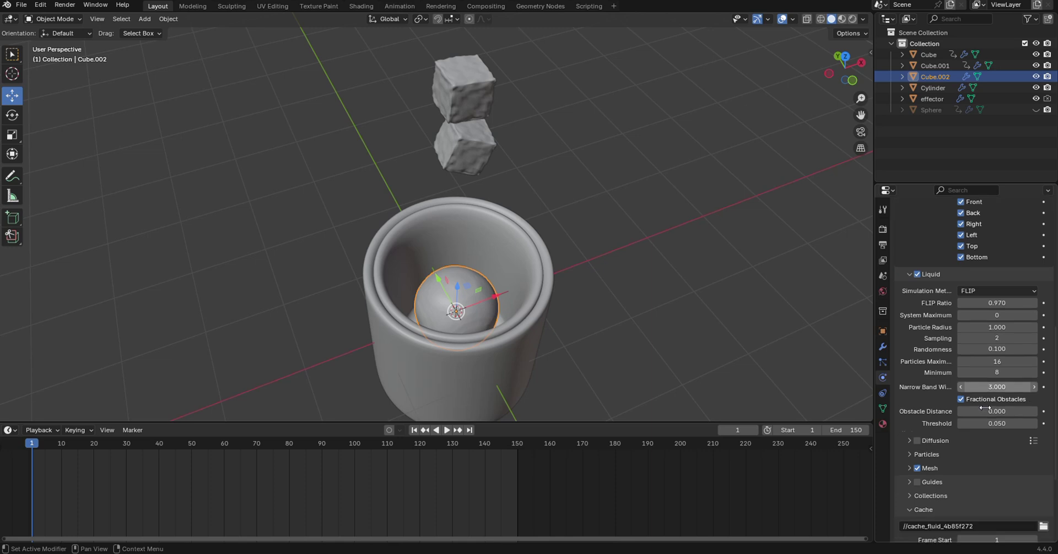
scroll(974, 398, "down", 3)
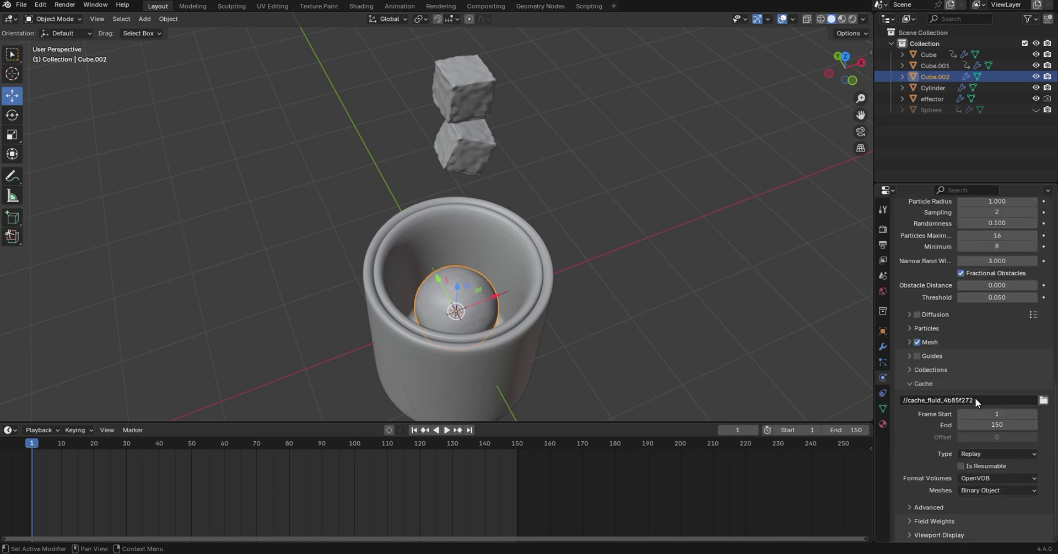
scroll(470, 94, "down", 4)
scroll(501, 194, "up", 2)
scroll(727, 149, "up", 3)
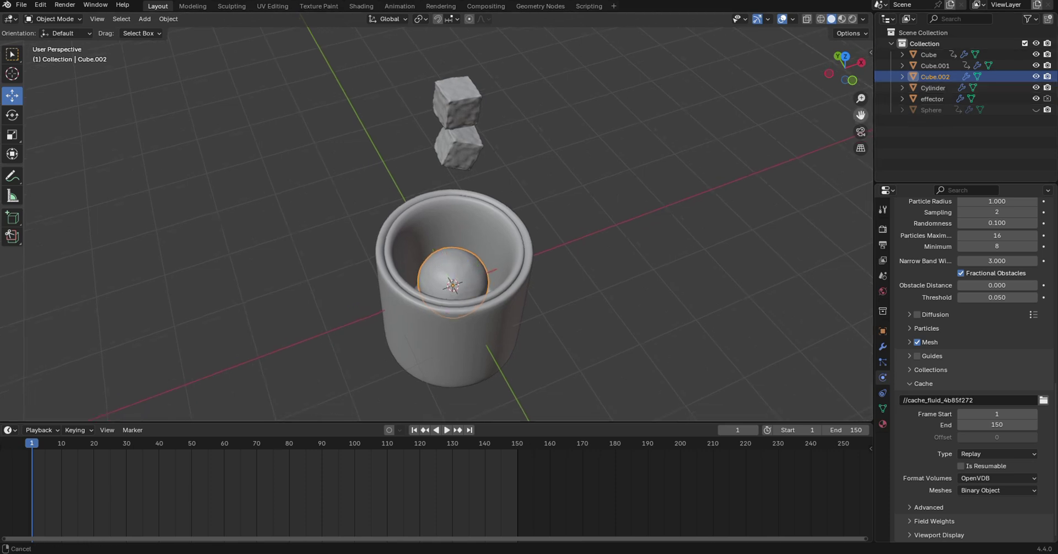
Step: Hide the effector, play the fluid simulation, and enlarge the 3D view
left_click(1036, 99)
scroll(492, 205, "down", 1)
key("space")
left_click_drag(464, 424, 421, 463)
Step: Set the scene End frame and the fluid Cache End both to 120
left_click(856, 448)
type("120")
key("Return")
scroll(930, 331, "up", 3)
scroll(930, 330, "down", 3)
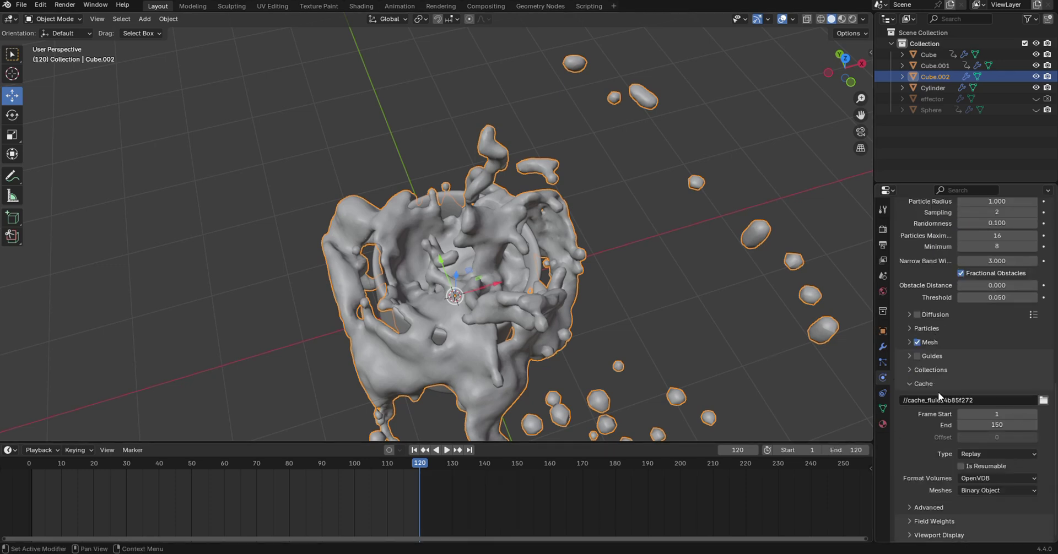
left_click(997, 425)
type("120")
key("Return")
Step: Replay the simulation from frame 1, then stop playback with Esc
left_click(414, 450)
left_click(444, 450)
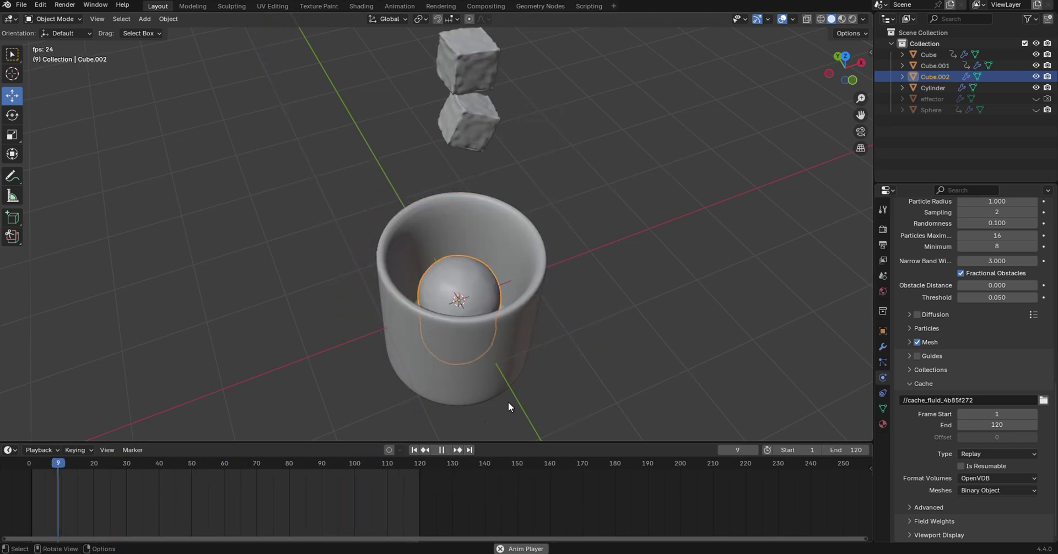
mouse_move(557, 283)
middle_mouse_down()
mouse_move(559, 270)
mouse_move(548, 281)
middle_mouse_up()
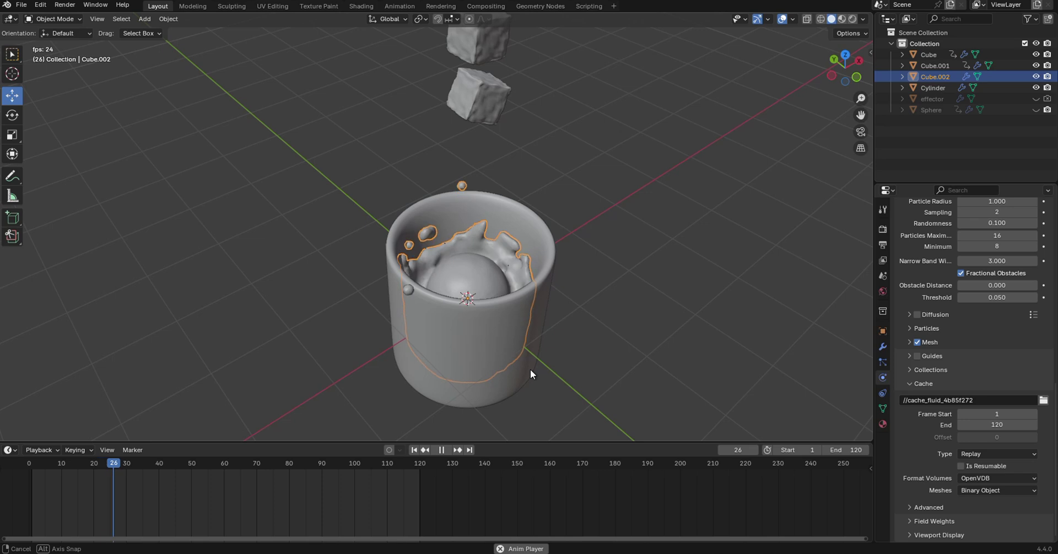
key("Escape")
middle_click_drag(527, 365, 563, 216)
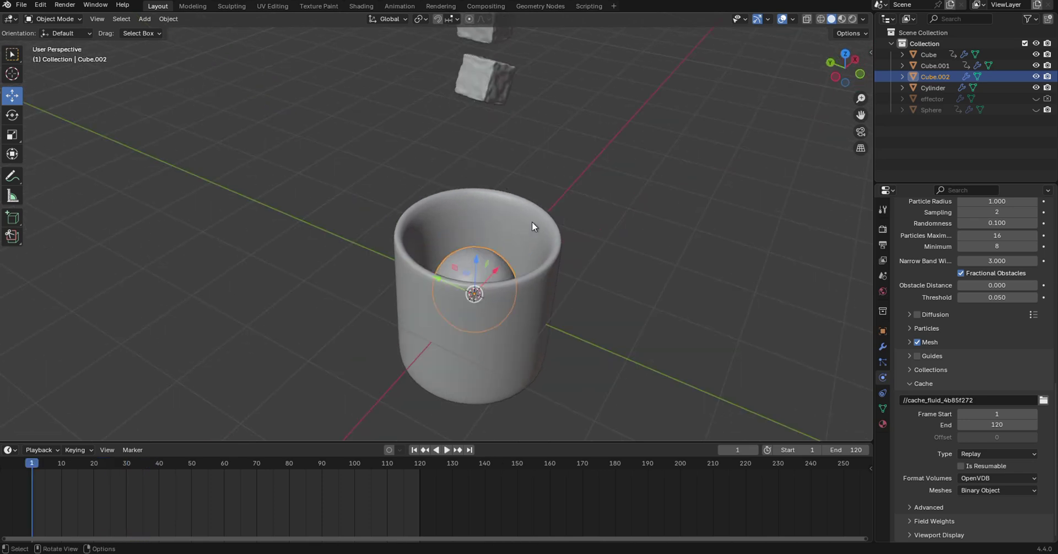
Step: Give the cylinder cup a new material with a Glass BSDF surface
left_click(485, 216)
middle_click_drag(485, 216, 646, 348)
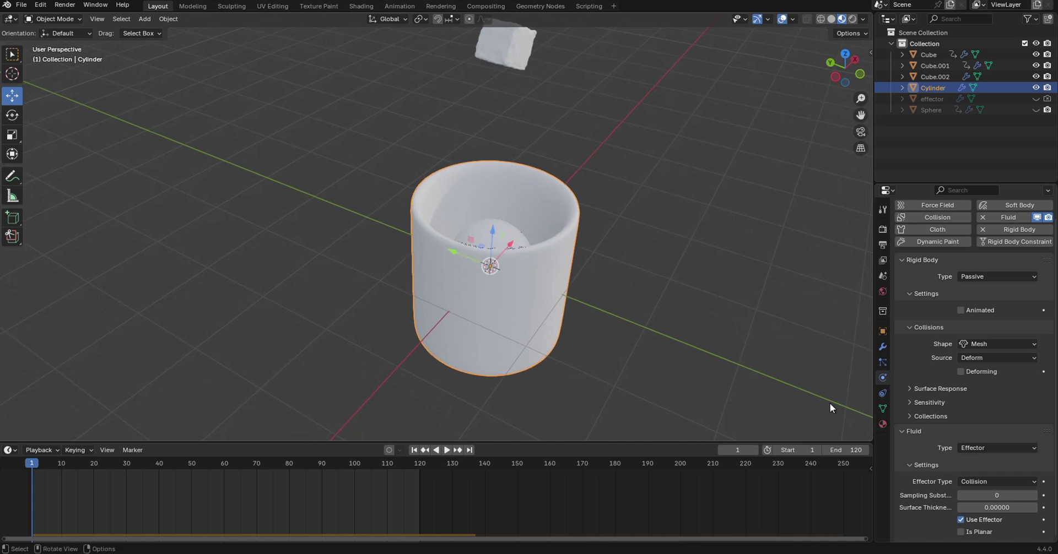
left_click(882, 424)
left_click(990, 274)
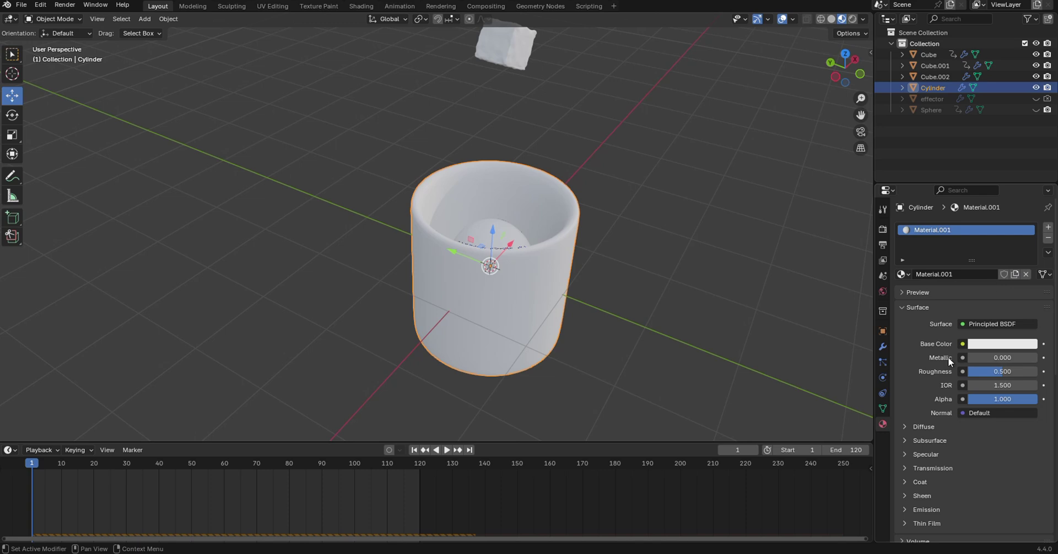
left_click(989, 323)
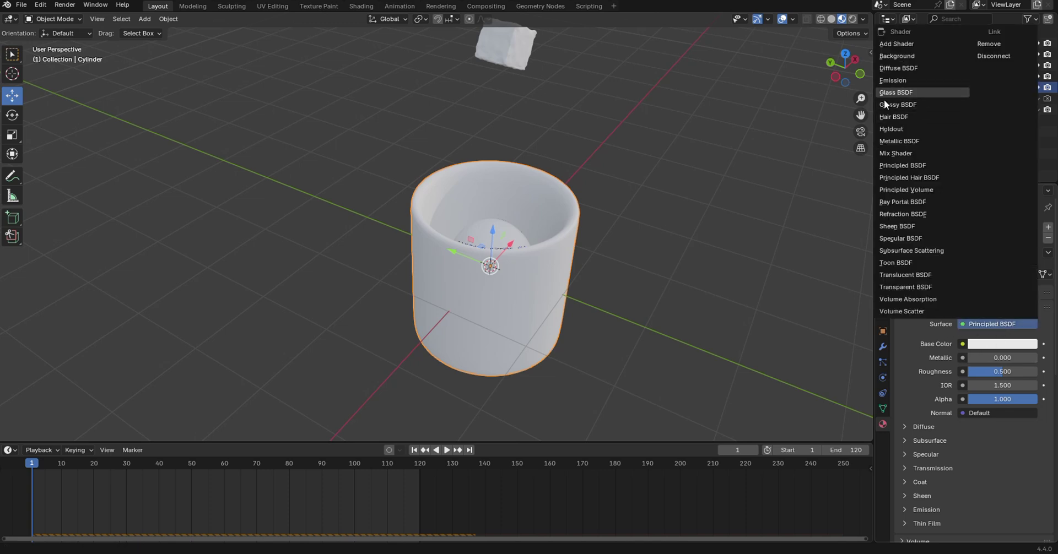
left_click(904, 92)
middle_click_drag(616, 310, 578, 300)
Step: Set the glass roughness to 0.02 and rename the material to 'glass'
left_click(990, 372)
key("BackSpace")
type("0")
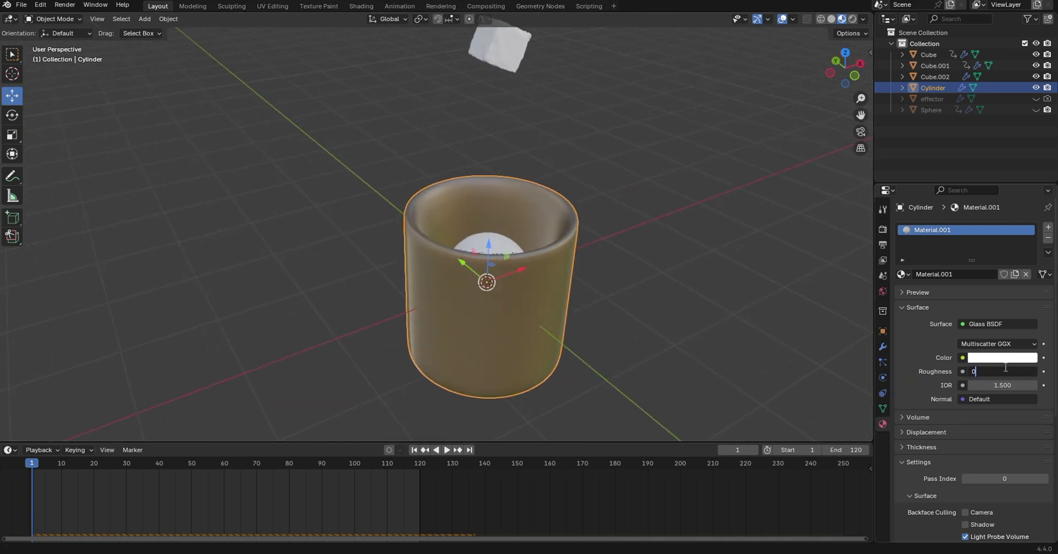
type(".02")
key("Return")
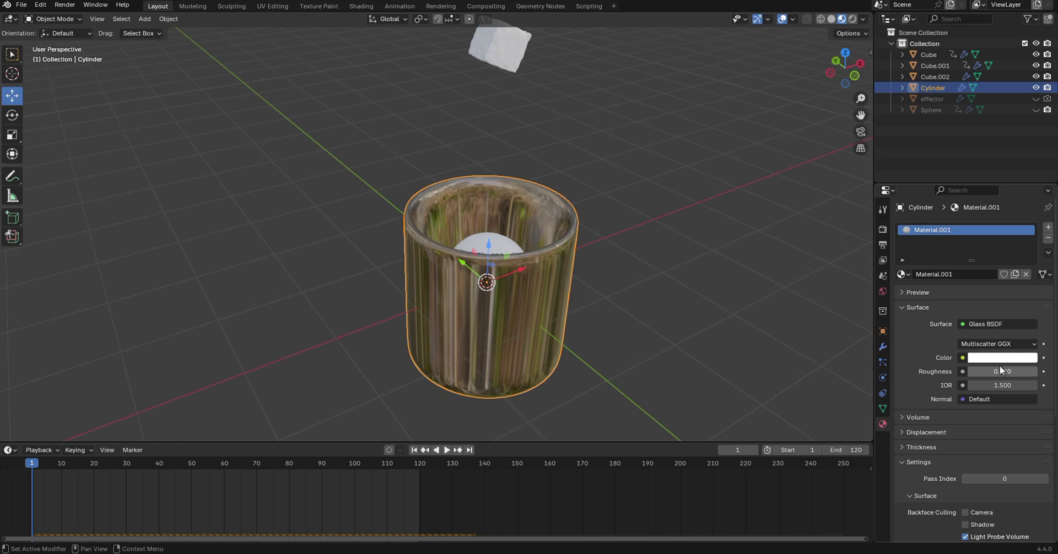
left_click_drag(845, 69, 846, 84)
left_click(941, 274)
left_click_drag(954, 274, 913, 273)
type("glass")
key("Return")
middle_click_drag(588, 246, 669, 219)
left_click(521, 67)
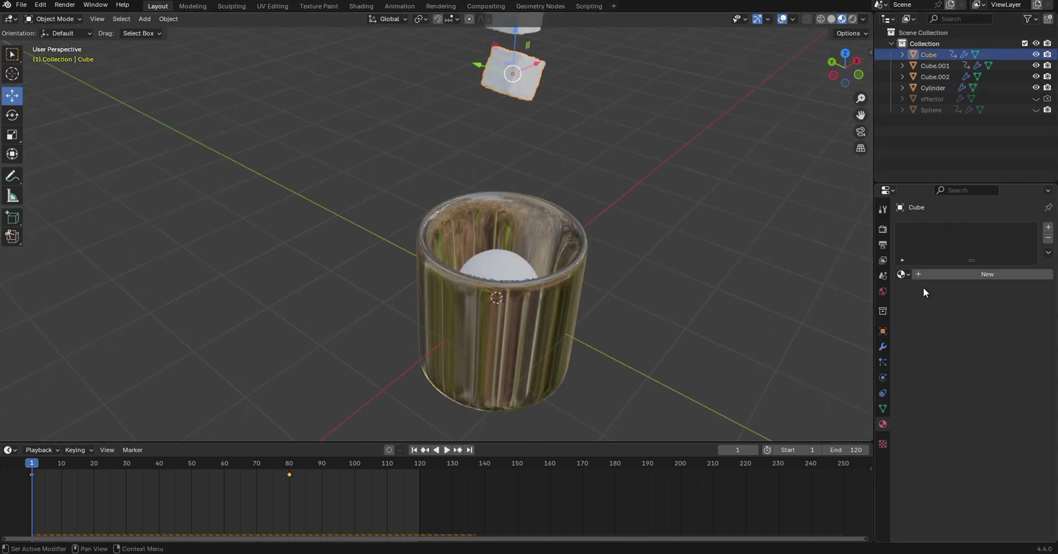
Step: Assign the existing glass material to the top ice cube, then select the Cube.002 domain
left_click(906, 273)
left_click(848, 289)
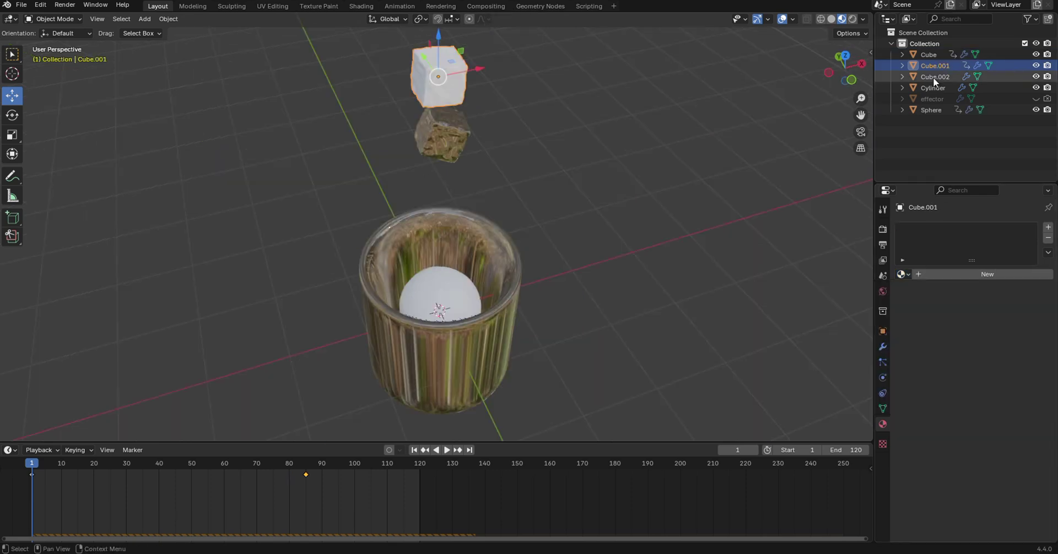
left_click(934, 77)
middle_click_drag(541, 259, 534, 256)
scroll(534, 256, "up", 3)
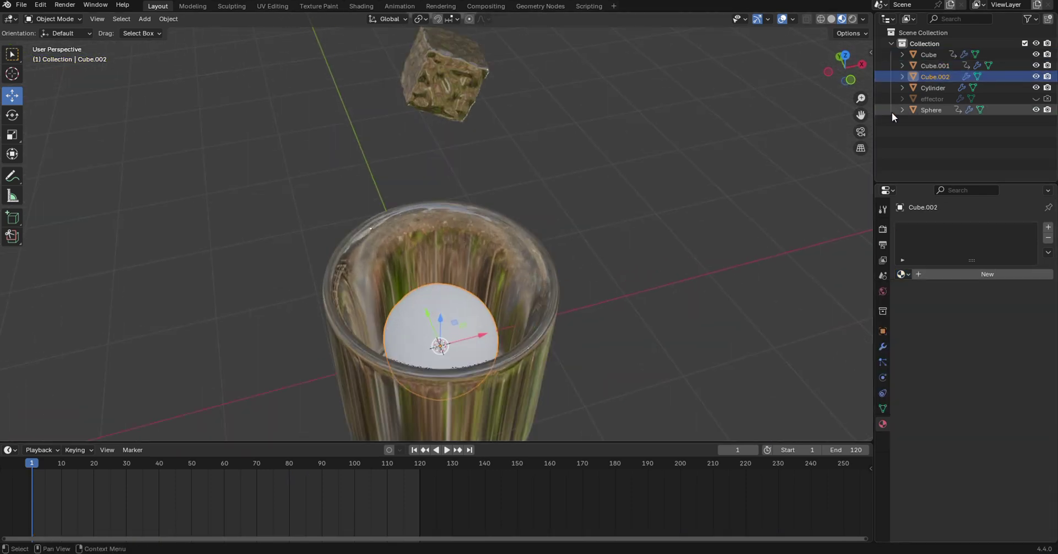
Step: Give the domain a new material with roughness 0.02, full transmission and IOR 1.33
left_click(980, 275)
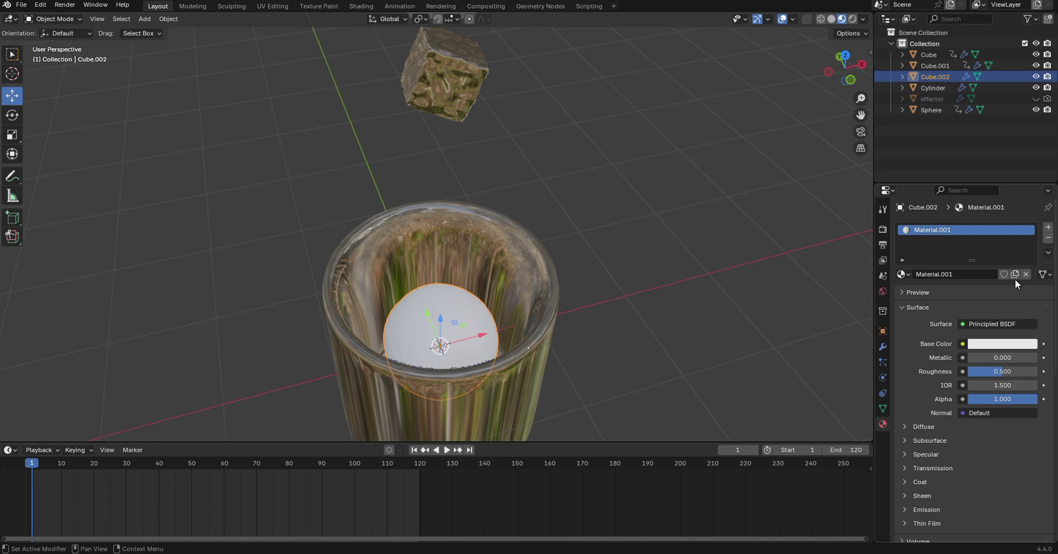
left_click_drag(860, 114, 861, 74)
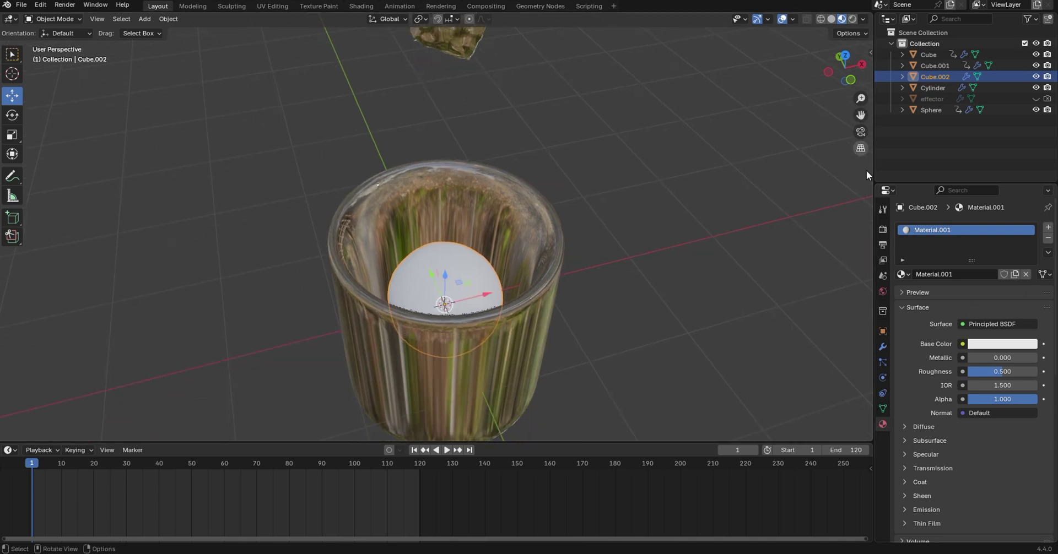
left_click(1003, 372)
type("0.02")
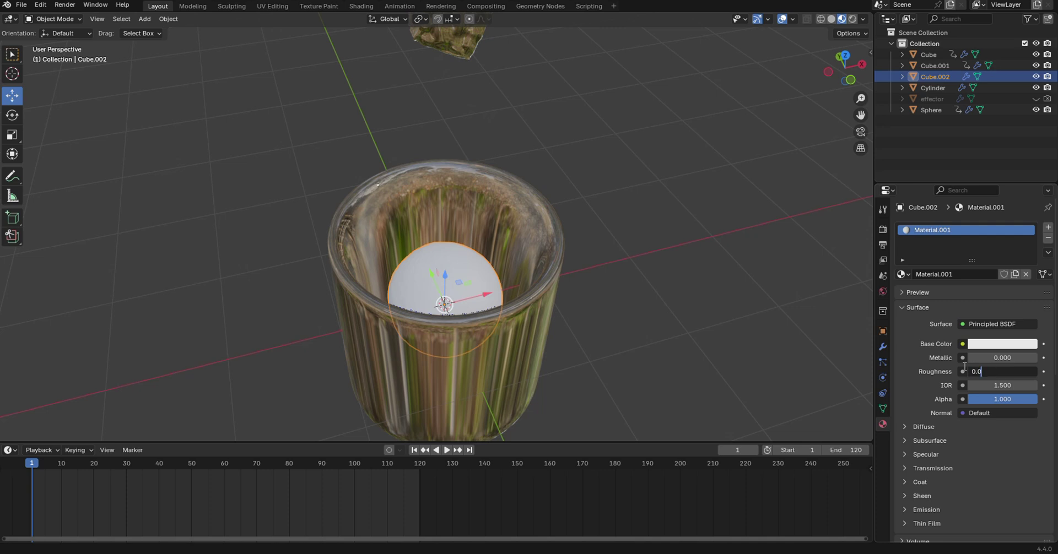
key("Return")
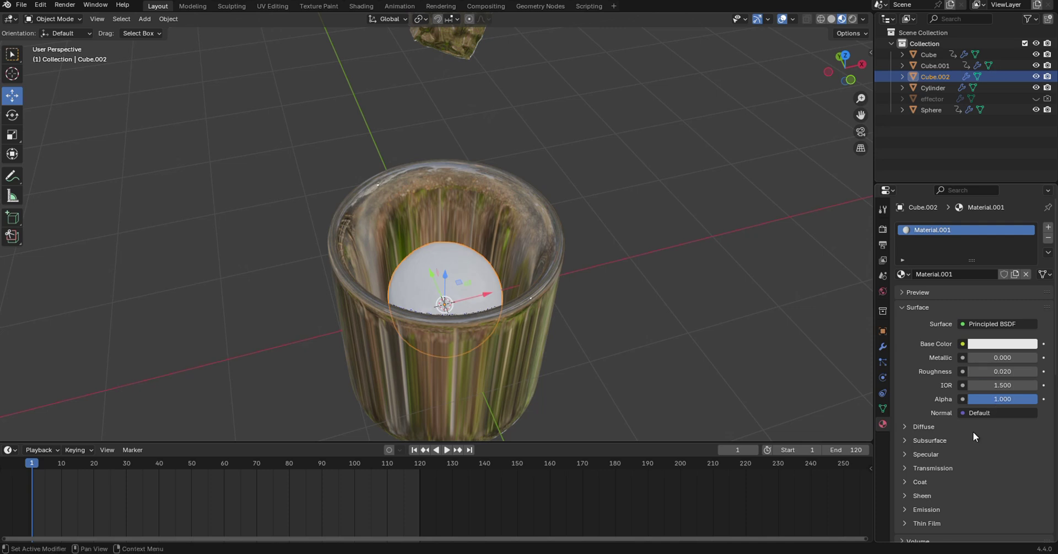
left_click(909, 470)
left_click_drag(969, 484, 1037, 484)
left_click(998, 385)
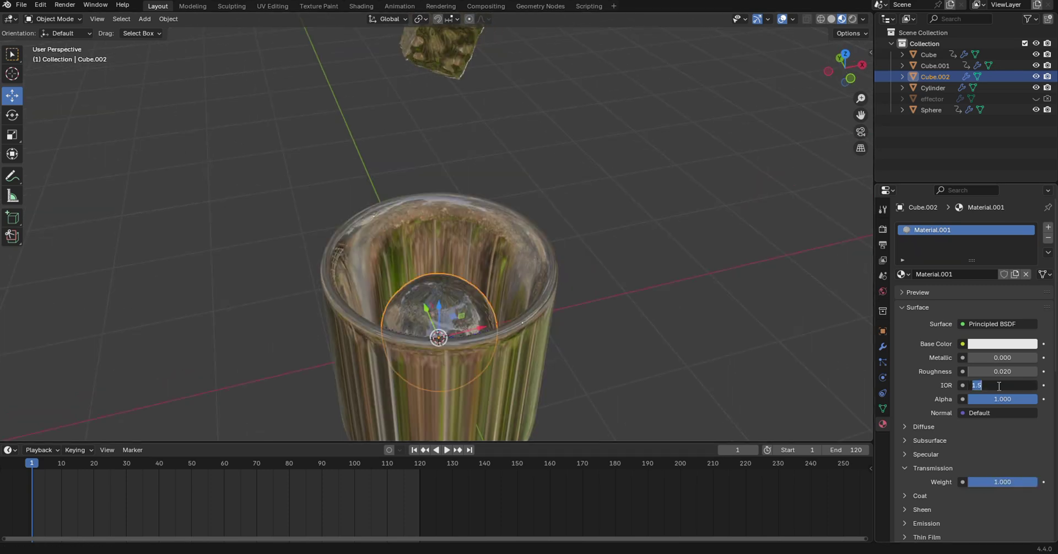
key("BackSpace")
type("1.33")
key("Return")
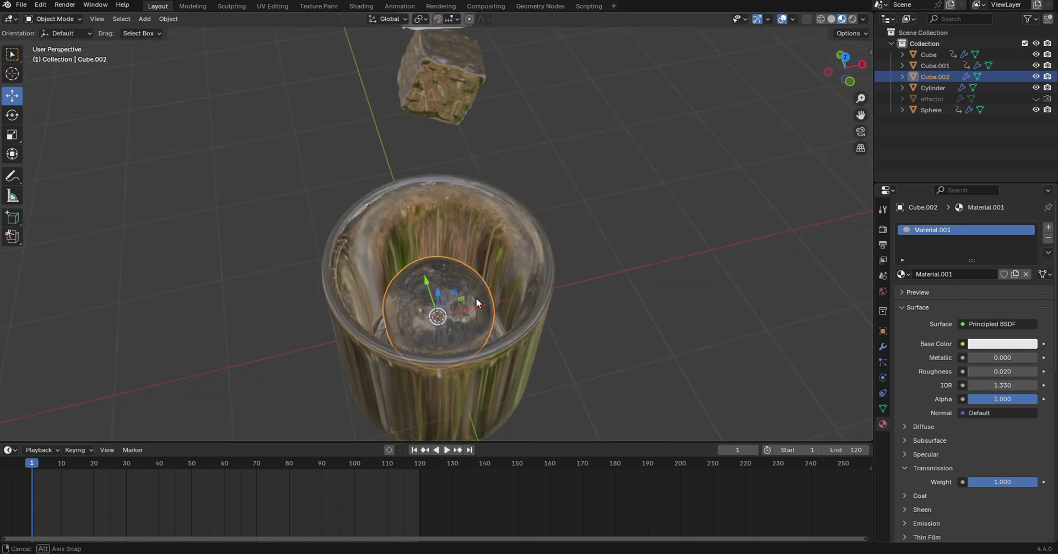
Step: Assign the glass material to Cube.001 and rename the object to 'glass'
scroll(640, 302, "down", 2)
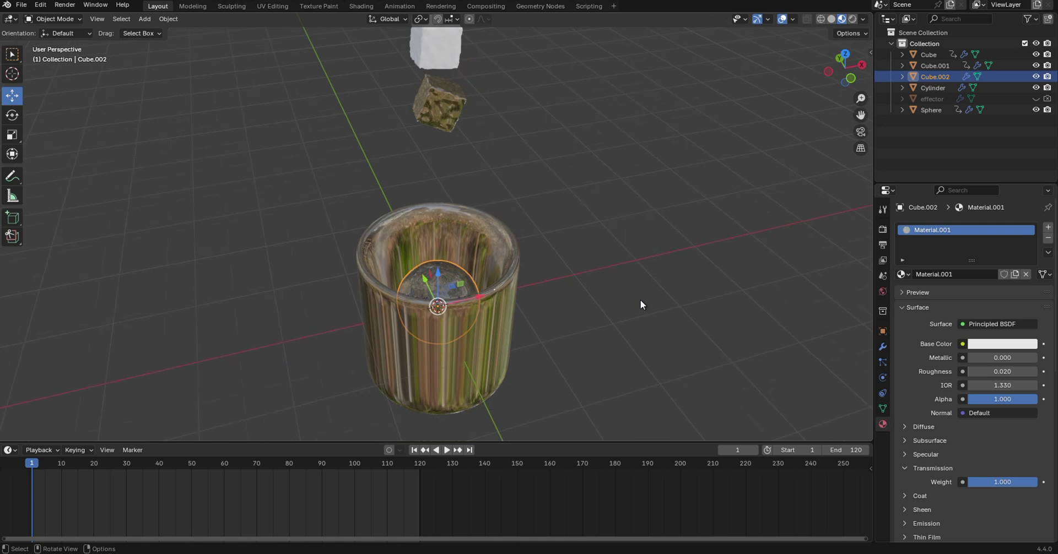
left_click(433, 67)
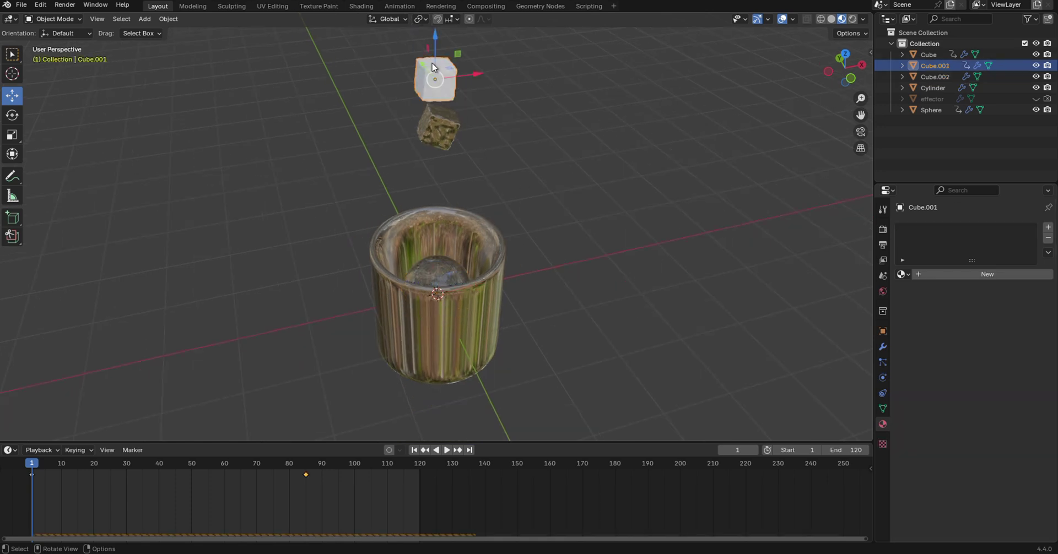
left_click(904, 274)
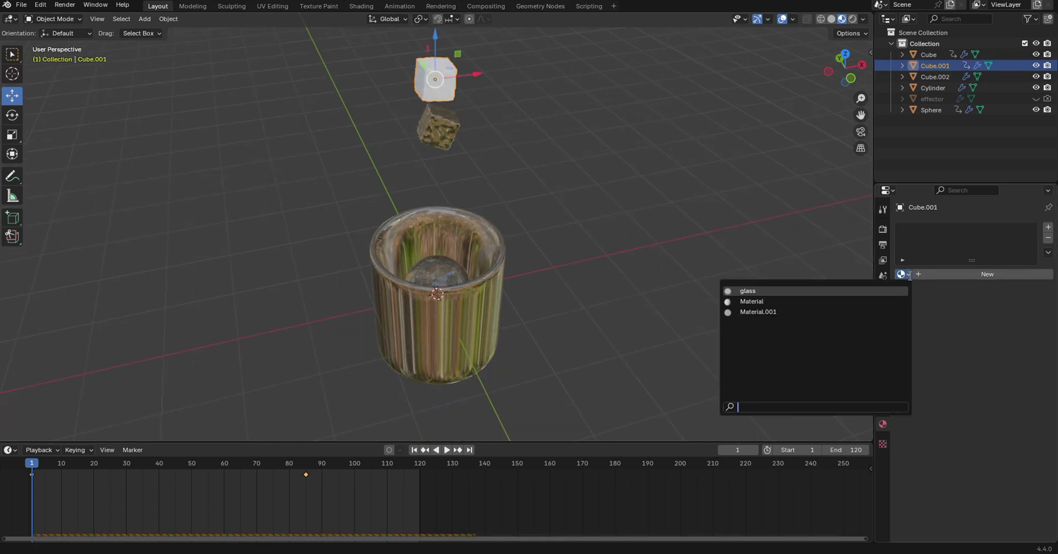
left_click(775, 293)
key("F2")
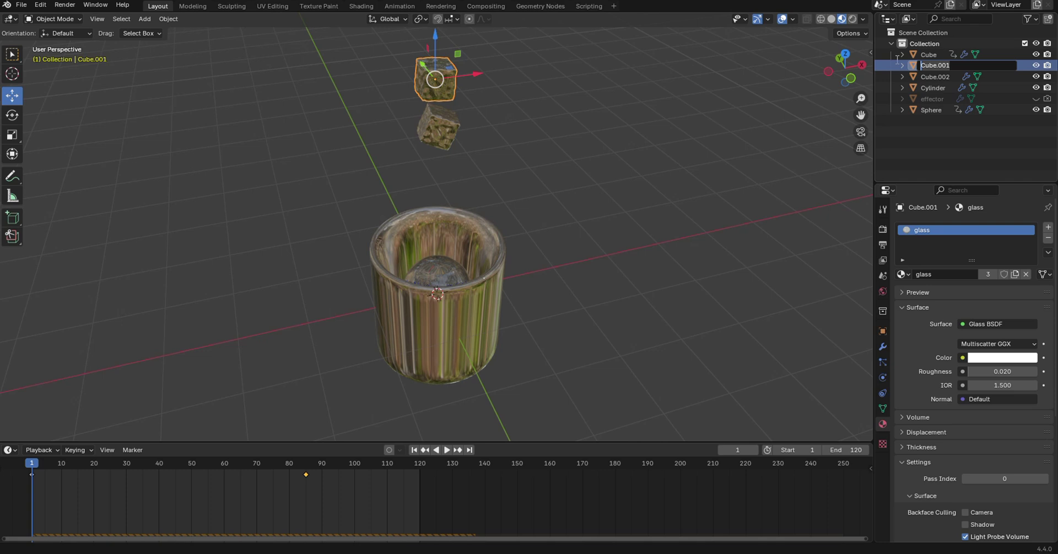
type("glass")
left_click(441, 131)
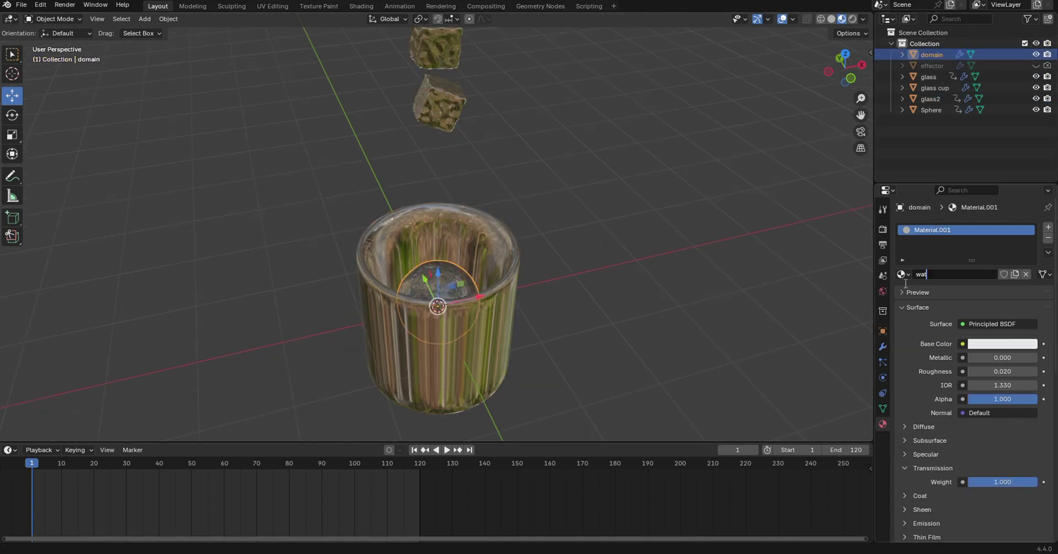
key("Return")
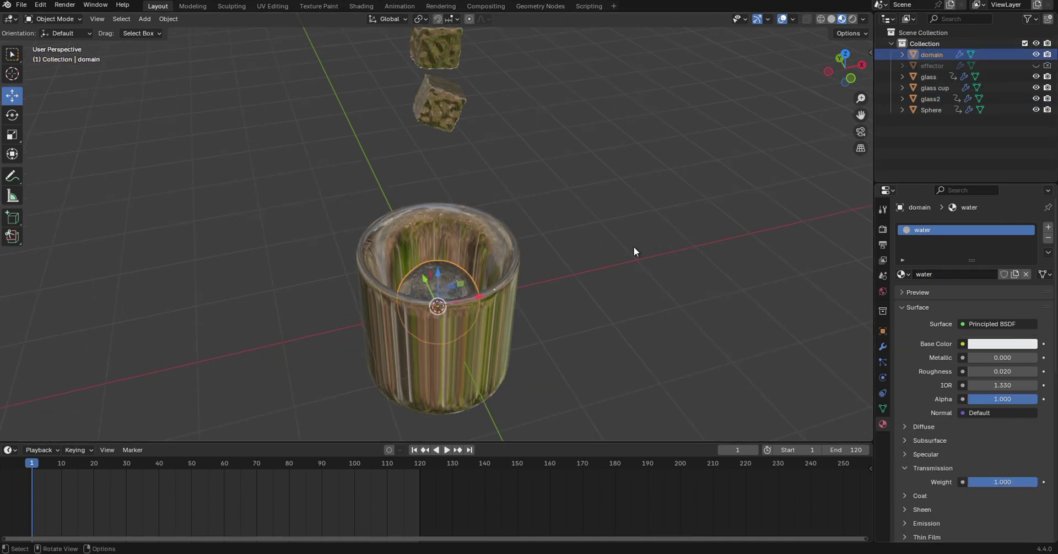
Step: Give the Sphere the existing default Material
left_click(936, 110)
left_click(901, 274)
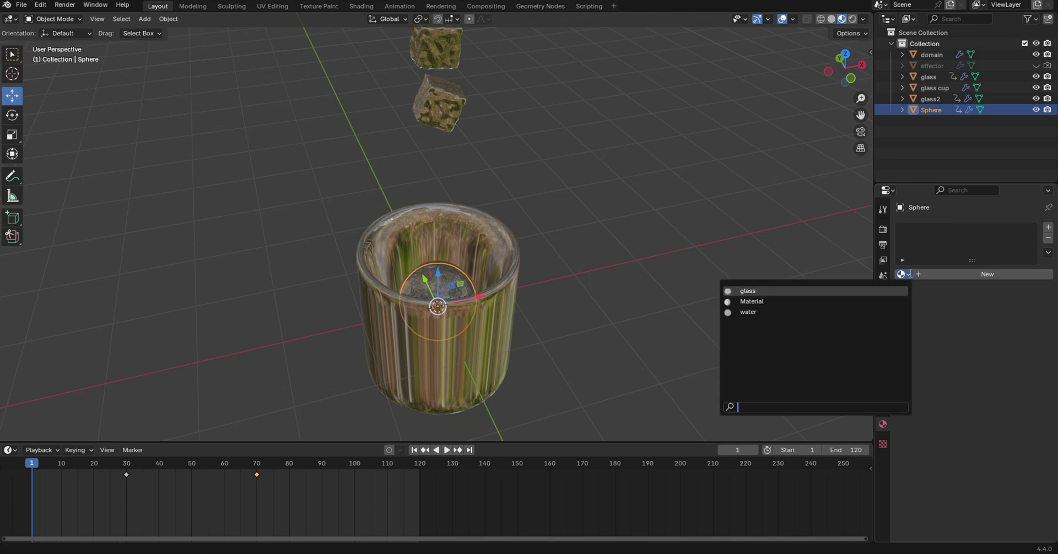
left_click(798, 302)
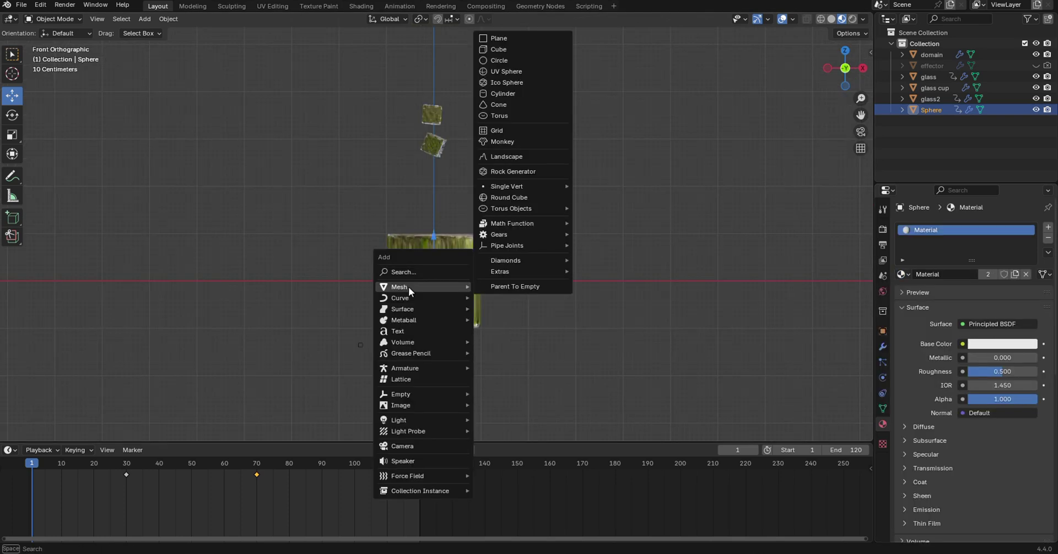
left_click(557, 323)
scroll(557, 323, "down", 1)
middle_click_drag(494, 177, 504, 193)
key("shift+a")
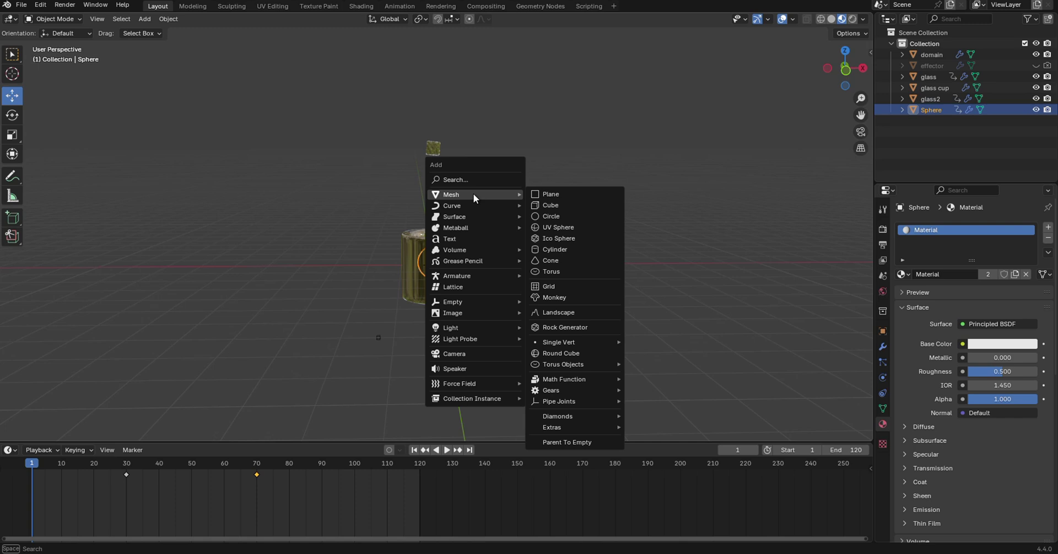
Step: Add a plane, lower it beneath the cup and scale it up as a floor
left_click(550, 194)
key("g")
key("z")
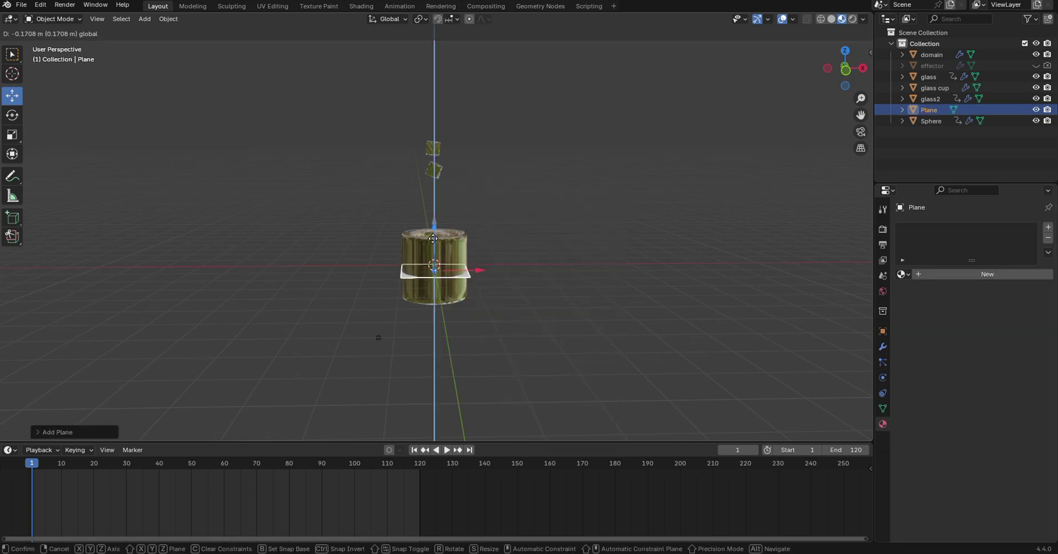
left_click(437, 270)
key("s")
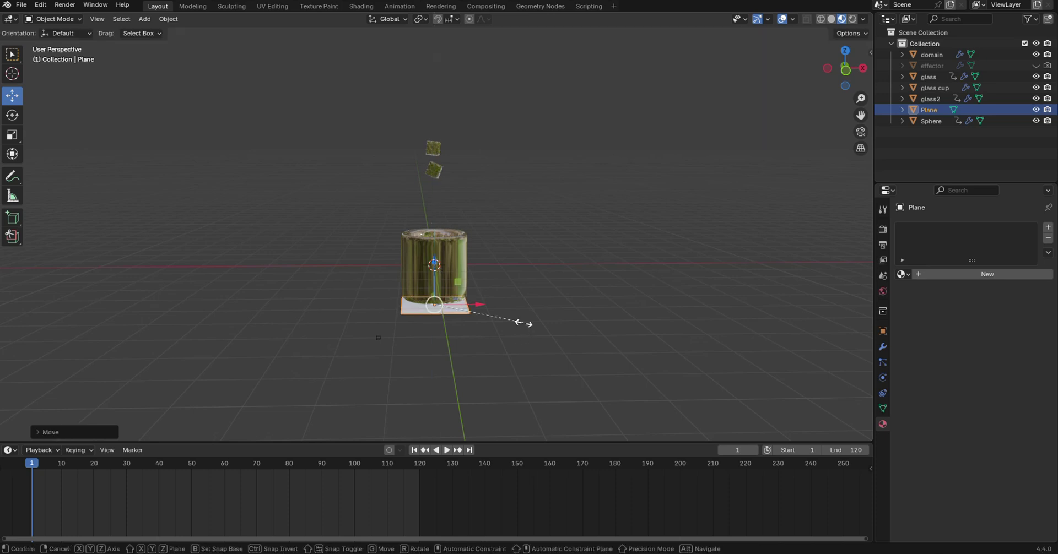
left_click(732, 349)
middle_click_drag(732, 350, 541, 330)
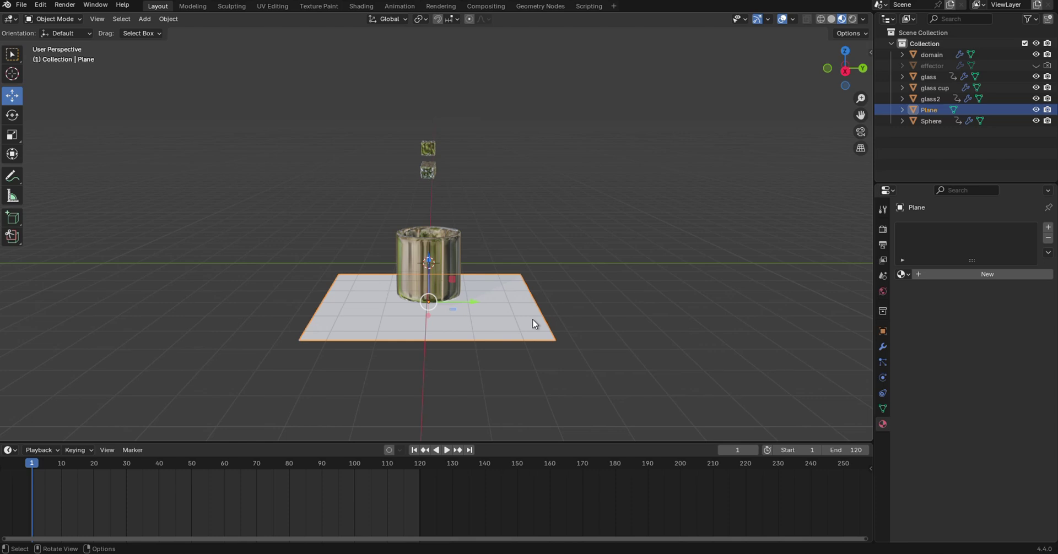
Step: In edge mode, extrude the plane's back edge straight up along Z into a wall
key("Tab")
key("2")
left_click(539, 310)
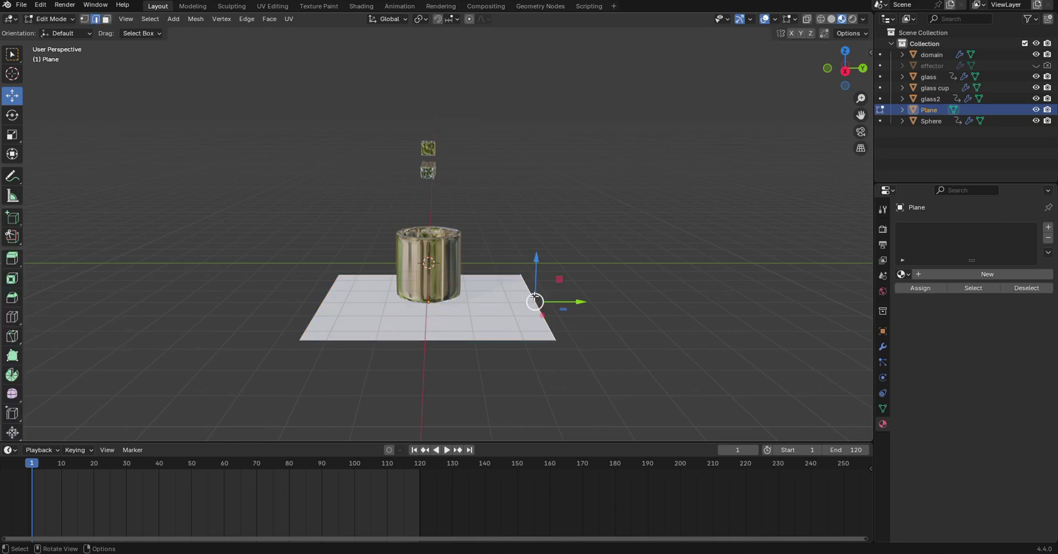
key("g")
key("z")
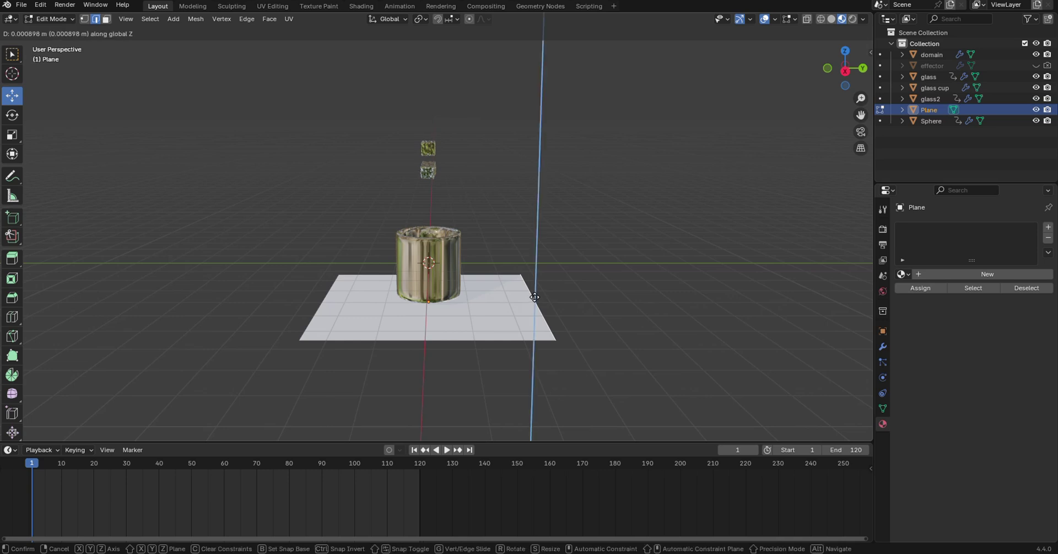
left_click(592, 52)
middle_click_drag(592, 52, 562, 325)
scroll(562, 325, "up", 4)
Step: Bevel the floor-wall corner edge into a smooth curve and return to Object Mode
left_click(574, 313)
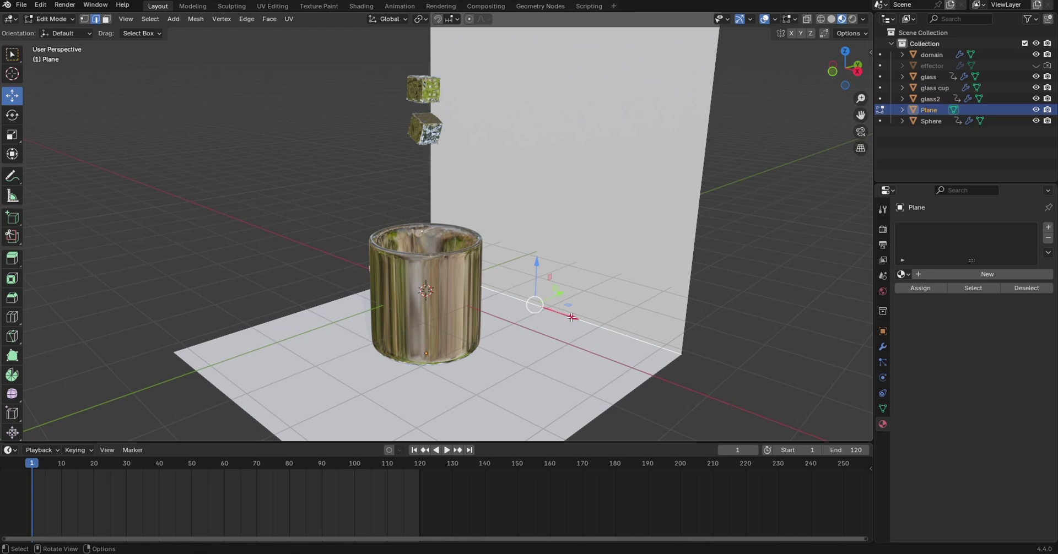
key("ctrl+b")
scroll(529, 358, "up", 5)
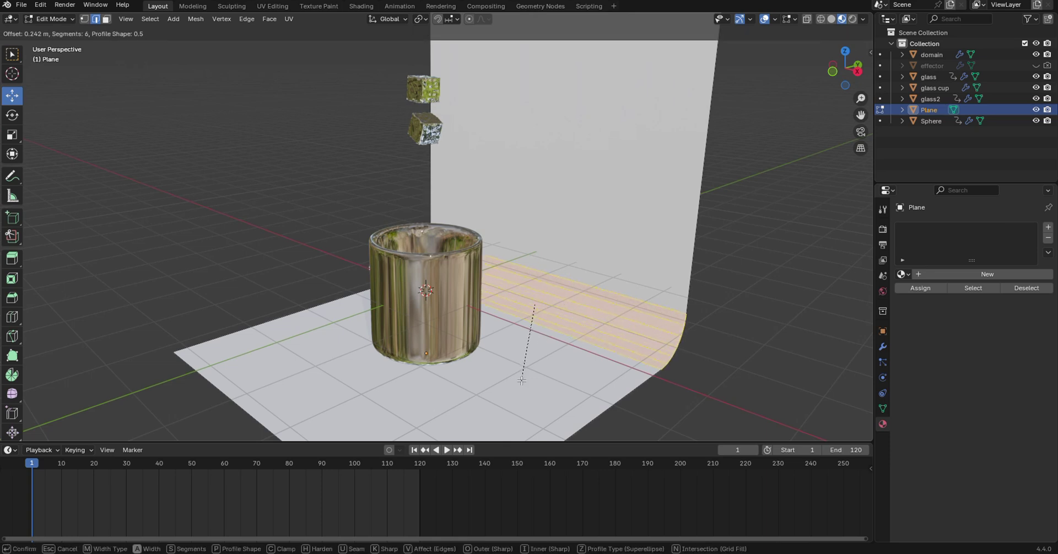
left_click(520, 393)
key("Tab")
middle_click_drag(496, 400, 538, 367)
key("shift+a")
key("Escape")
middle_click_drag(659, 271, 652, 274)
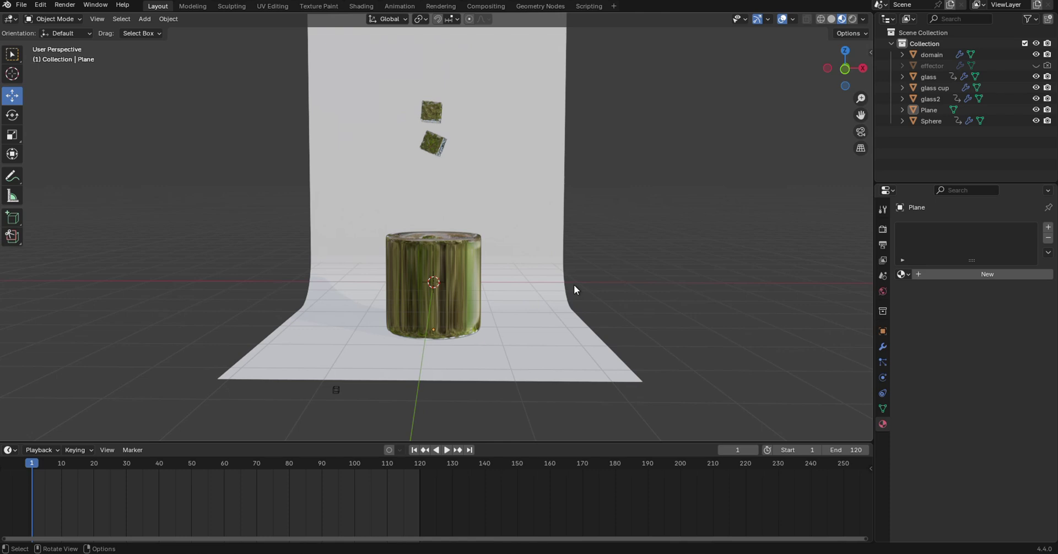
key("shift+a")
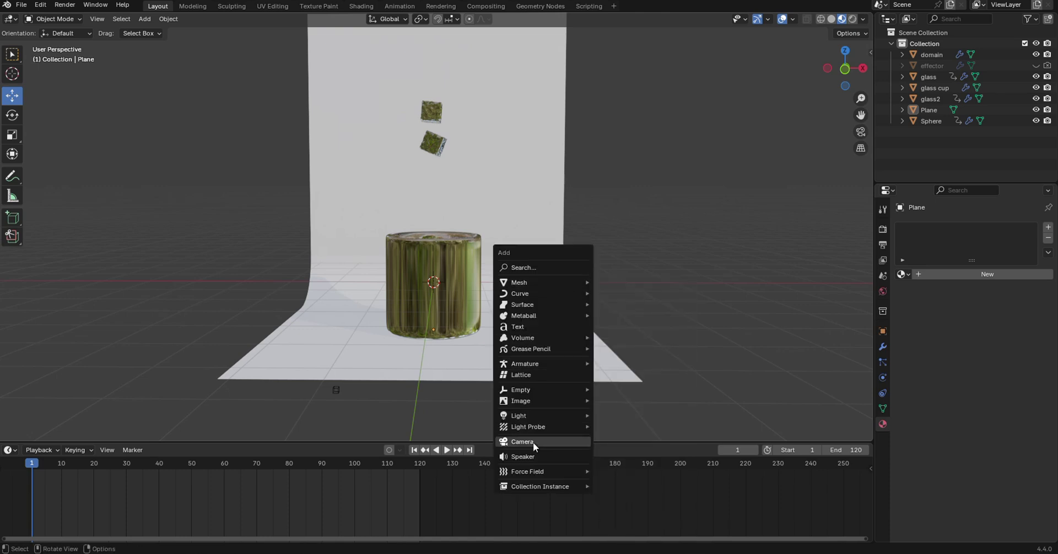
Step: Add a camera, align it to the current view and reframe it on the glass using walk mode
left_click(533, 439)
key("alt+a")
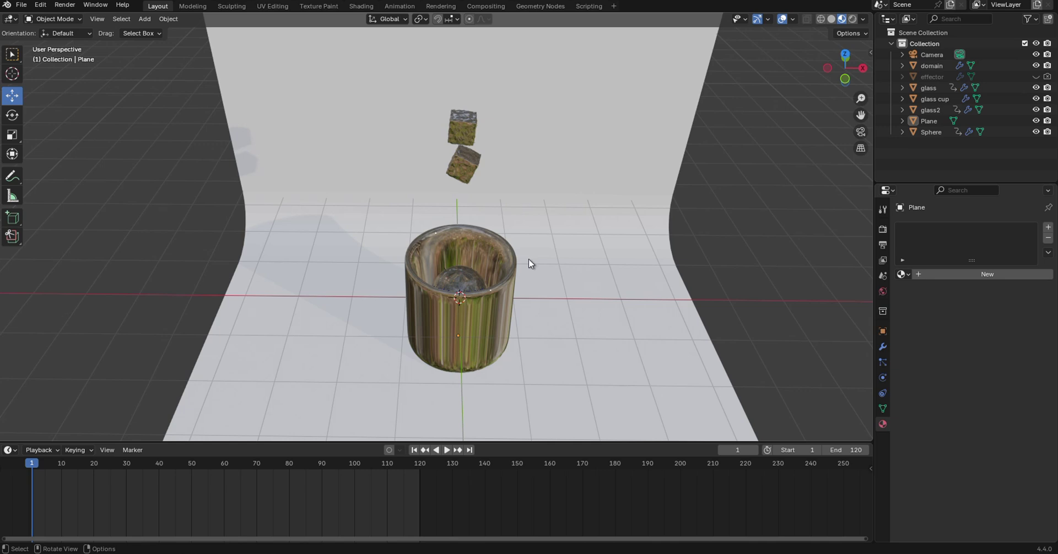
key("ctrl+alt+KP_0")
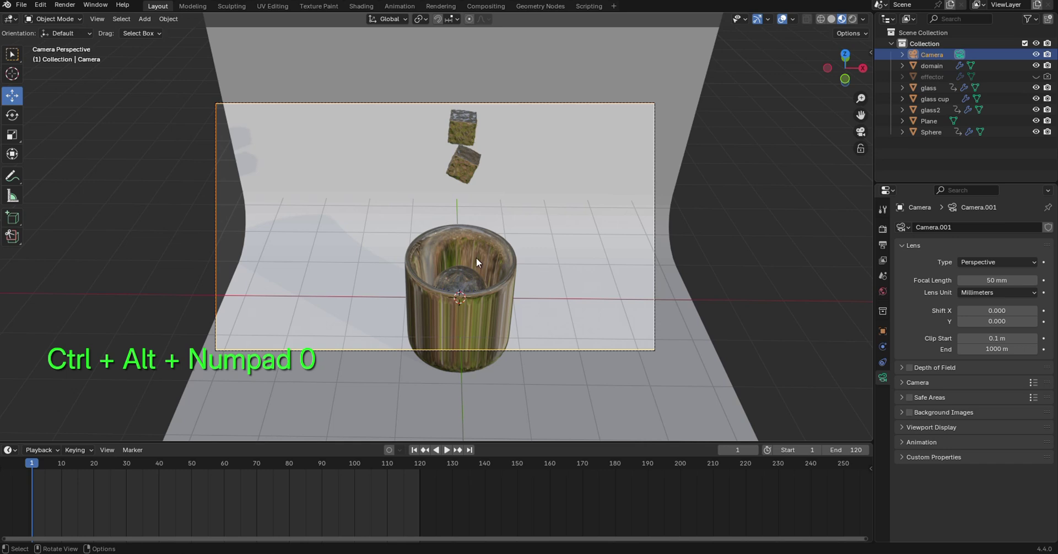
key("shift+grave")
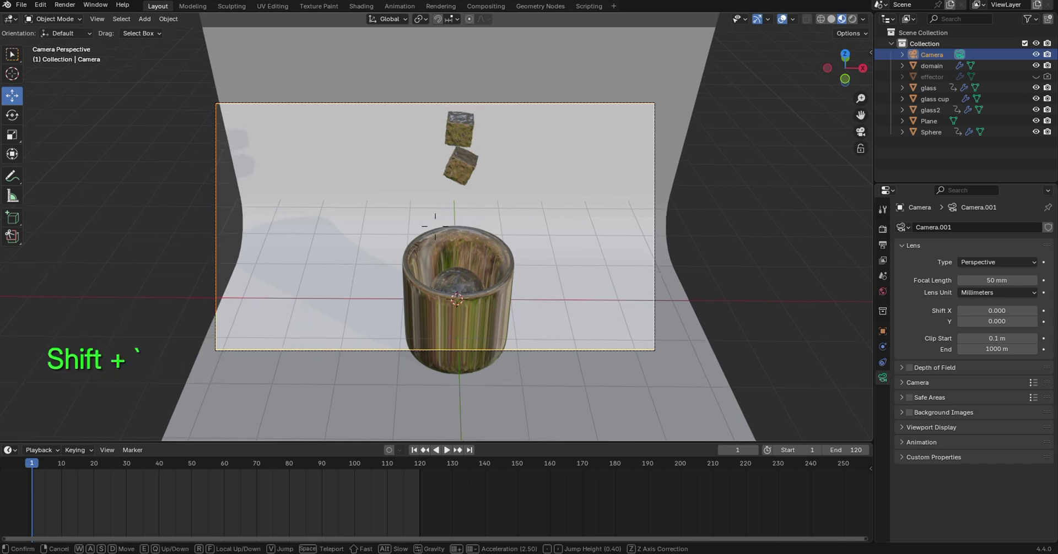
key("a")
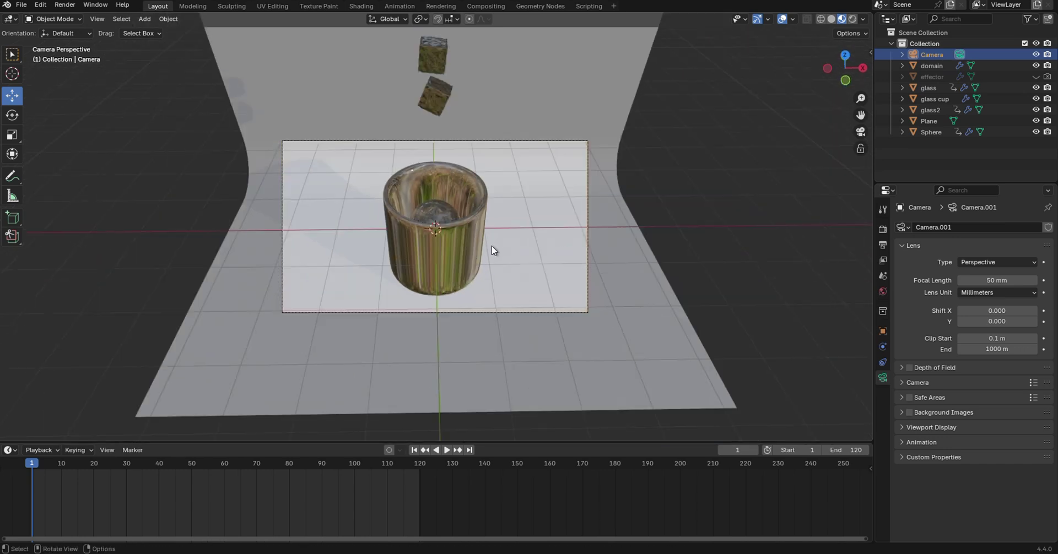
left_click(491, 246)
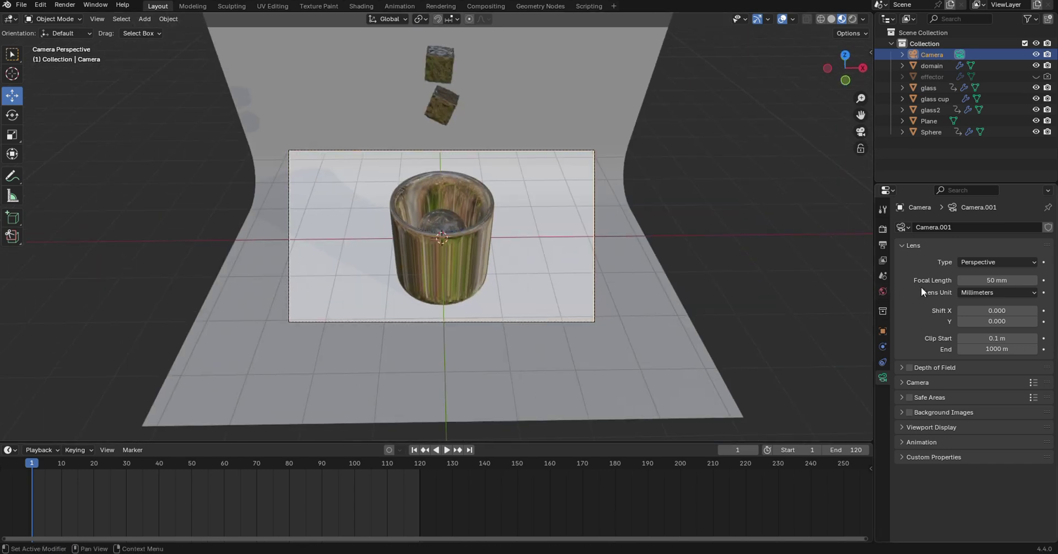
left_click(882, 291)
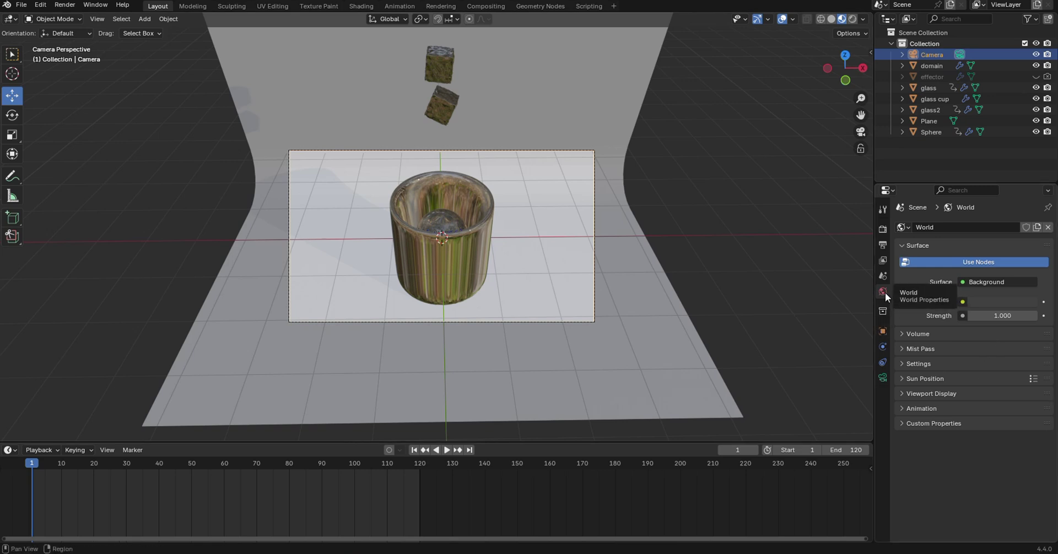
Step: Drive the World colour with an Environment Texture and switch the viewport to Rendered shading
left_click(961, 302)
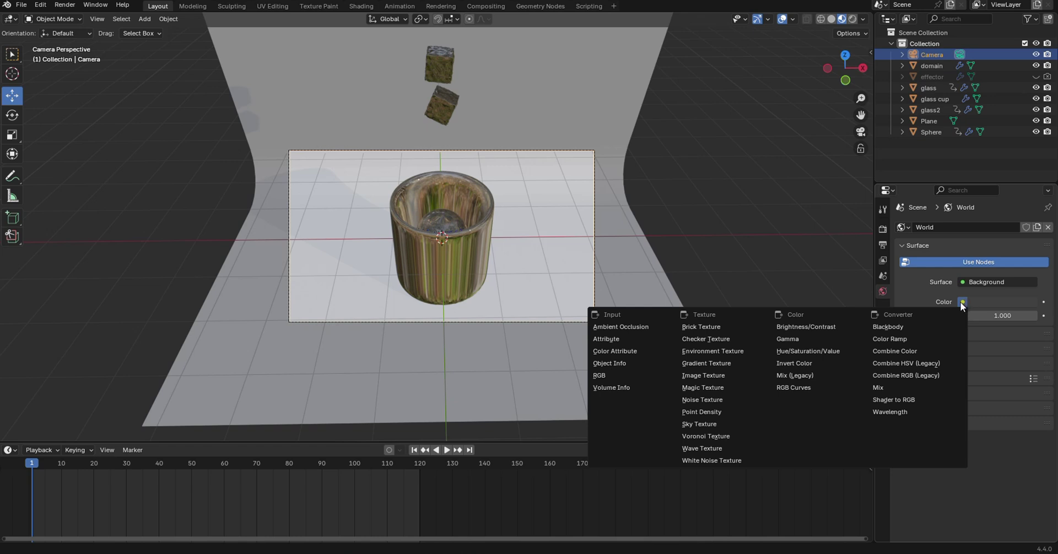
left_click(737, 349)
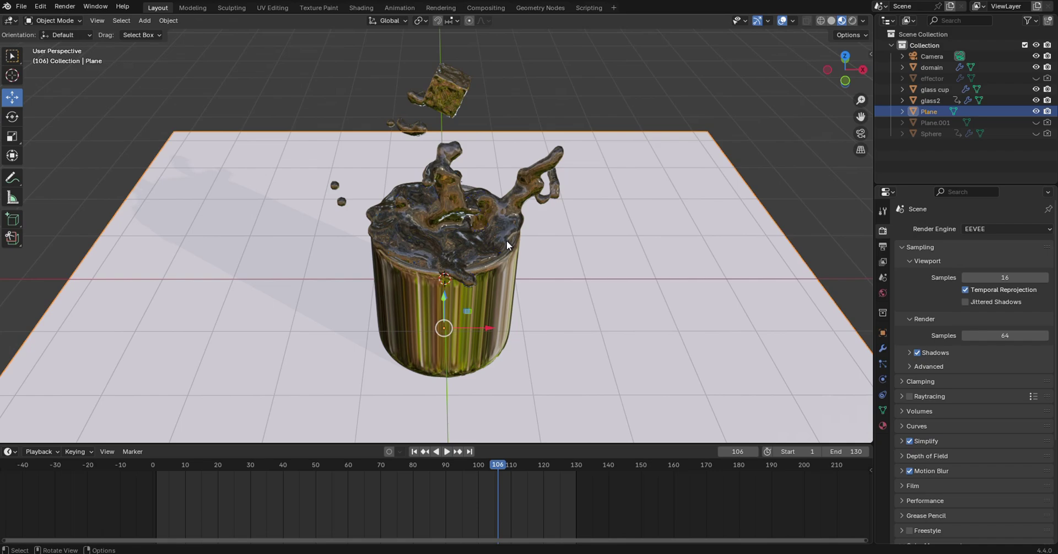
key("z")
left_click(504, 176)
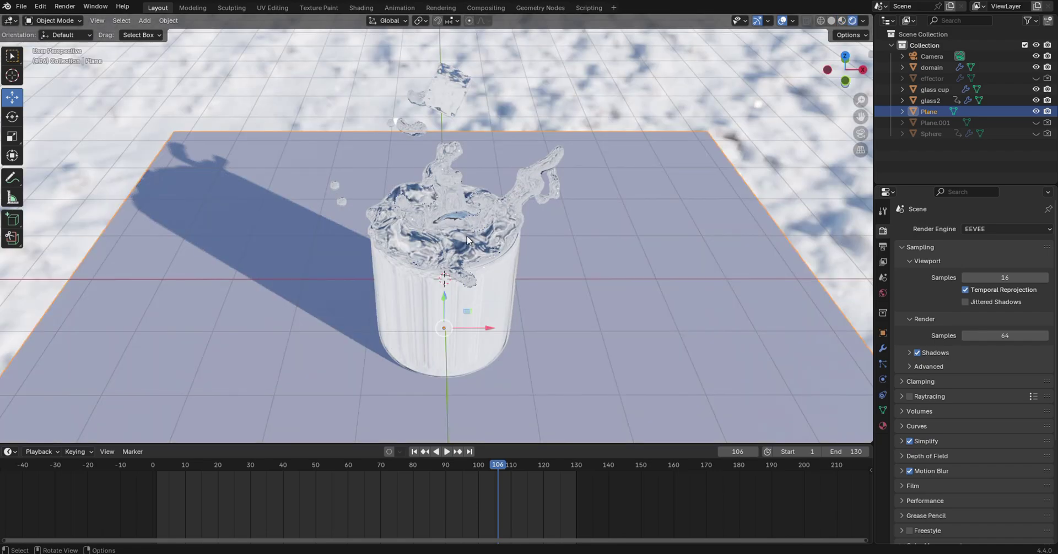
mouse_move(574, 250)
middle_mouse_down()
mouse_move(589, 230)
mouse_move(626, 224)
mouse_move(578, 254)
middle_mouse_up()
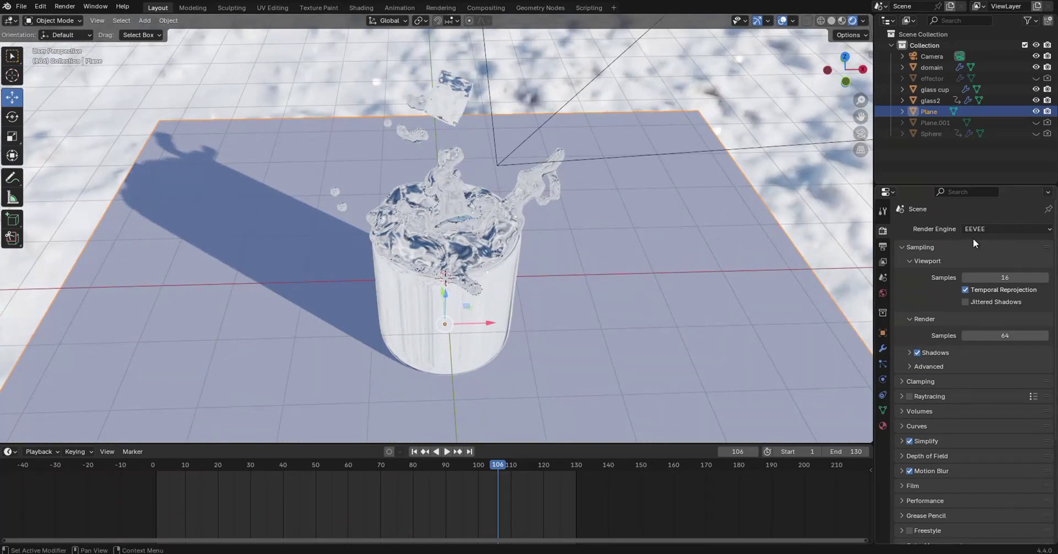
left_click(994, 229)
Step: Render with Cycles on GPU Compute at 512 samples, with the noise threshold off
left_click(975, 266)
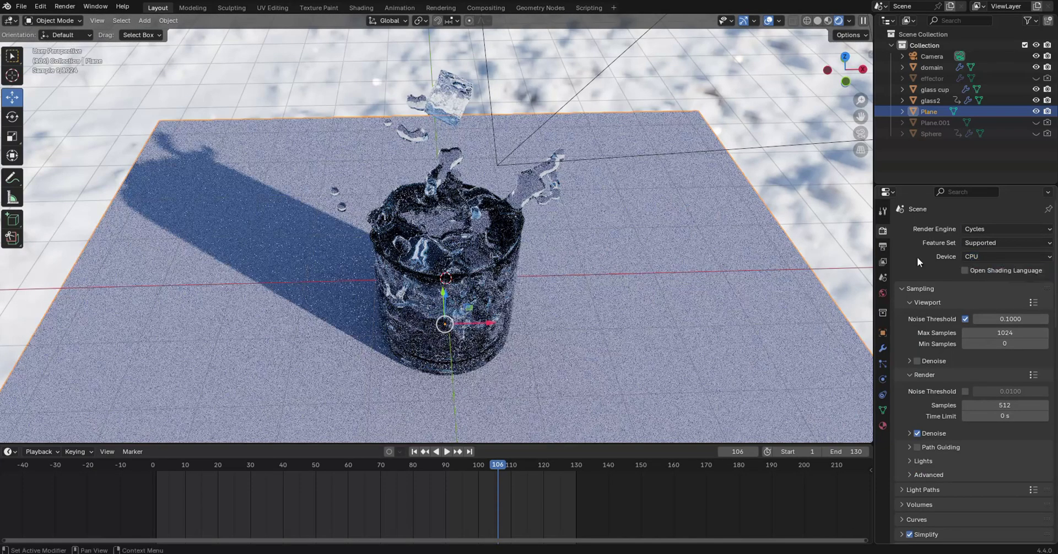
left_click(973, 257)
left_click(980, 282)
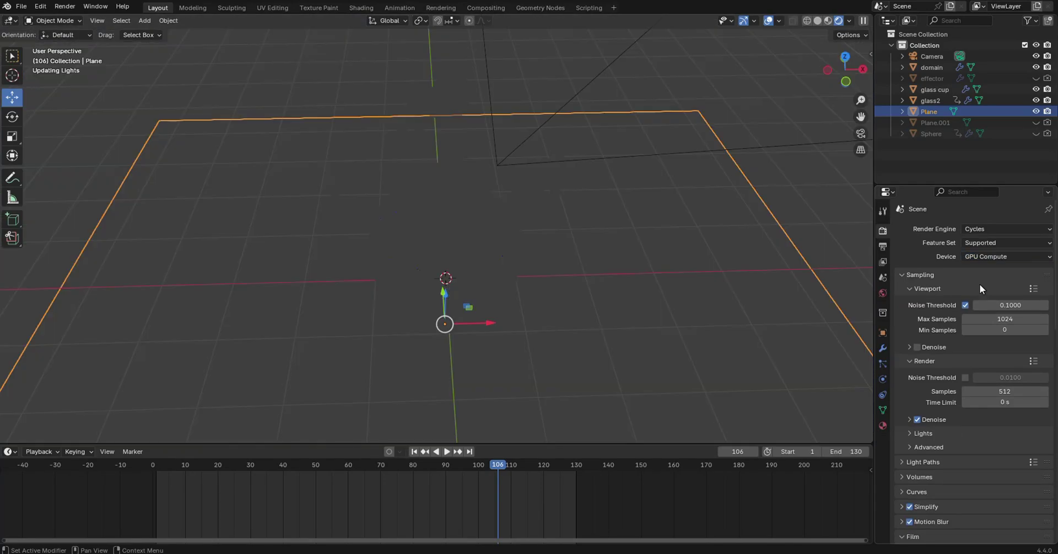
left_click(965, 377)
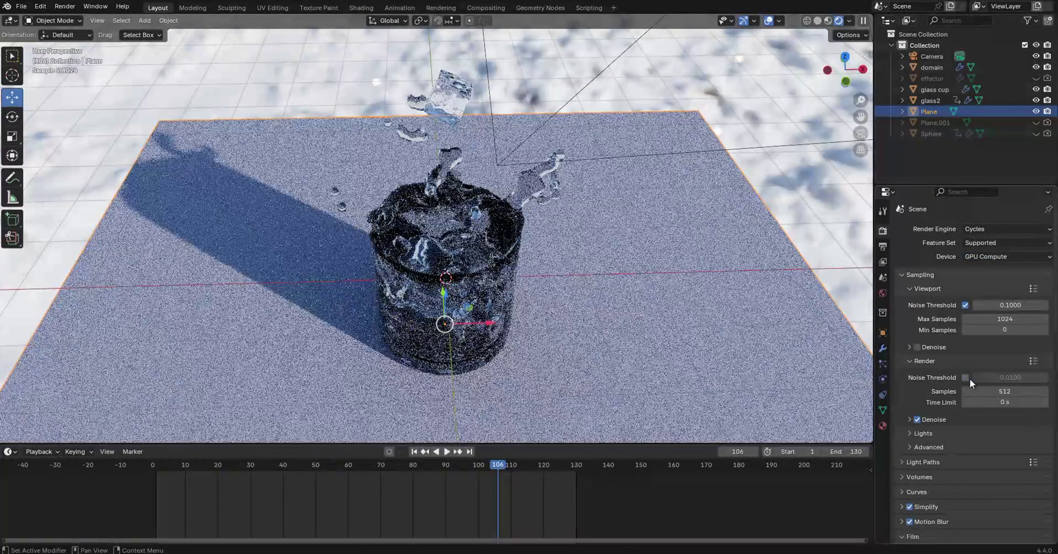
left_click(965, 378)
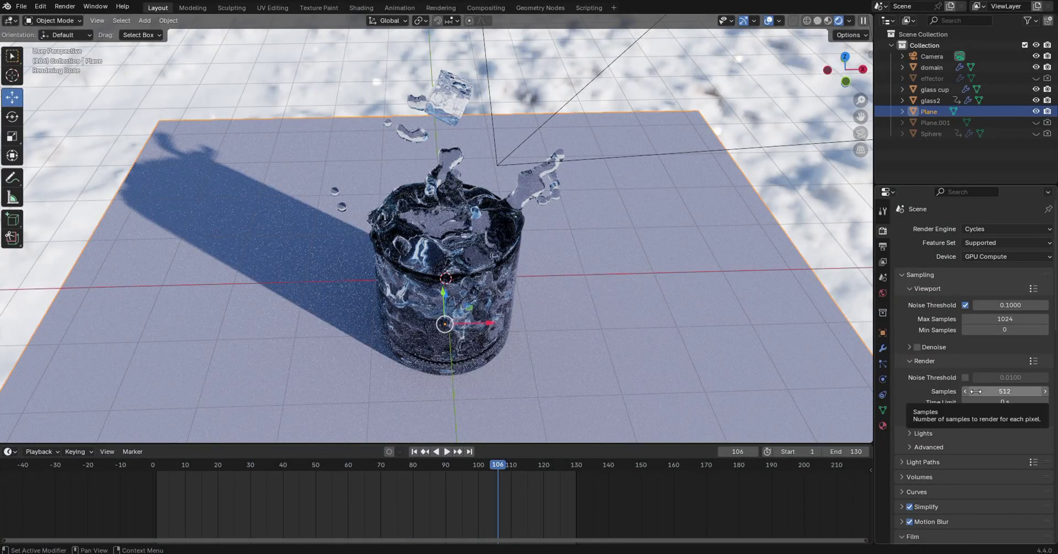
left_click(1016, 394)
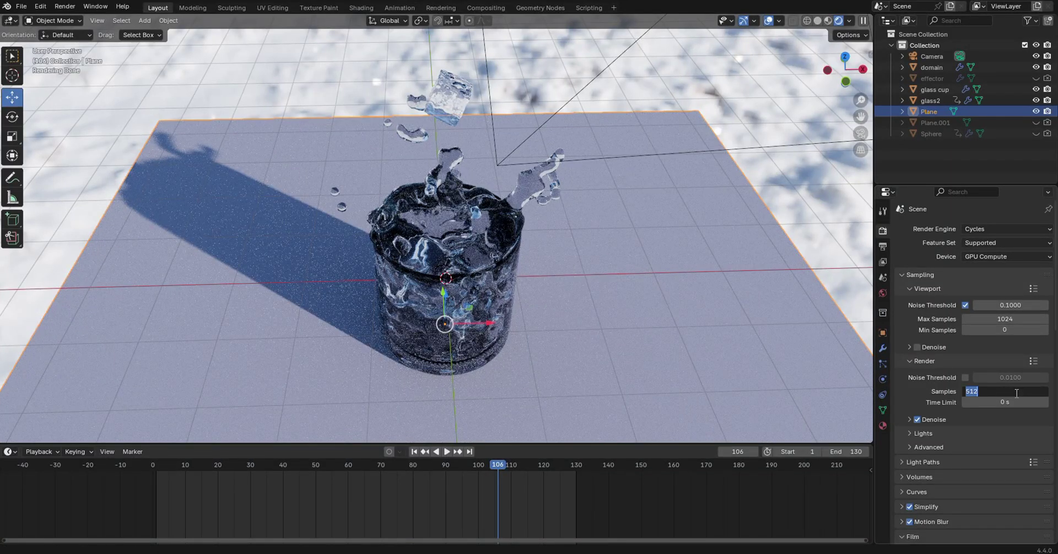
type("512")
key("Return")
left_click(481, 221)
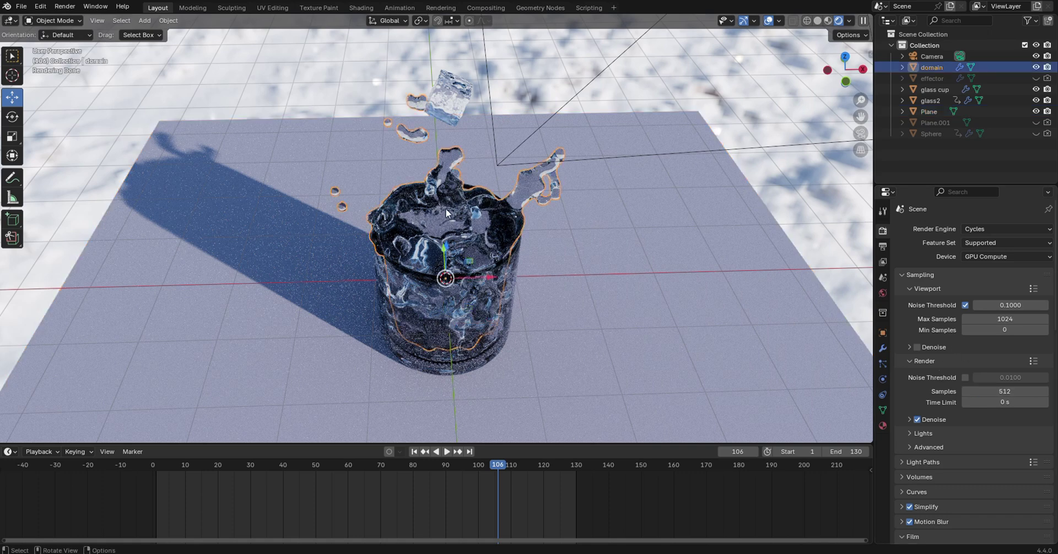
Step: Set the liquid's water material base colour to hex #D49150
left_click(883, 426)
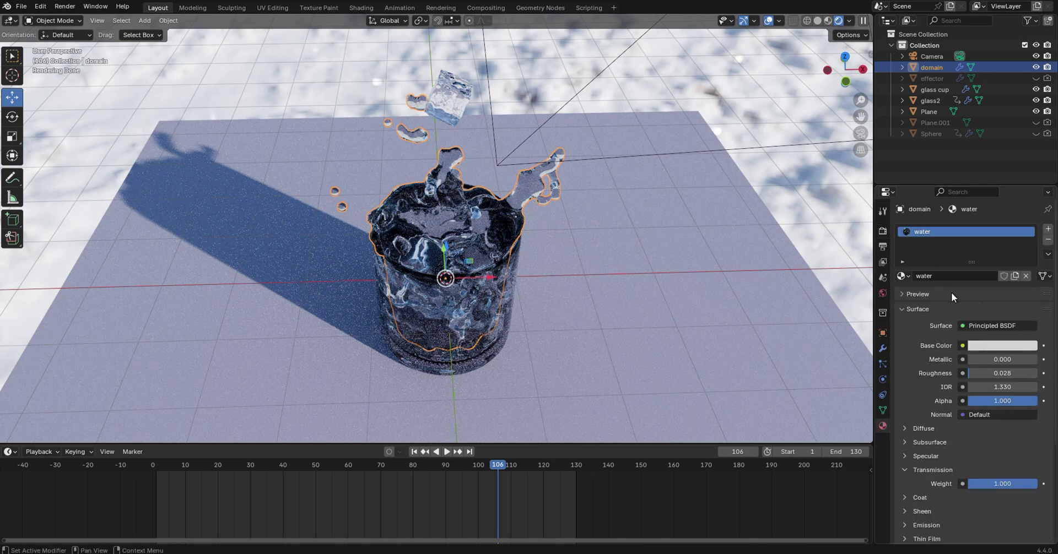
left_click(1001, 346)
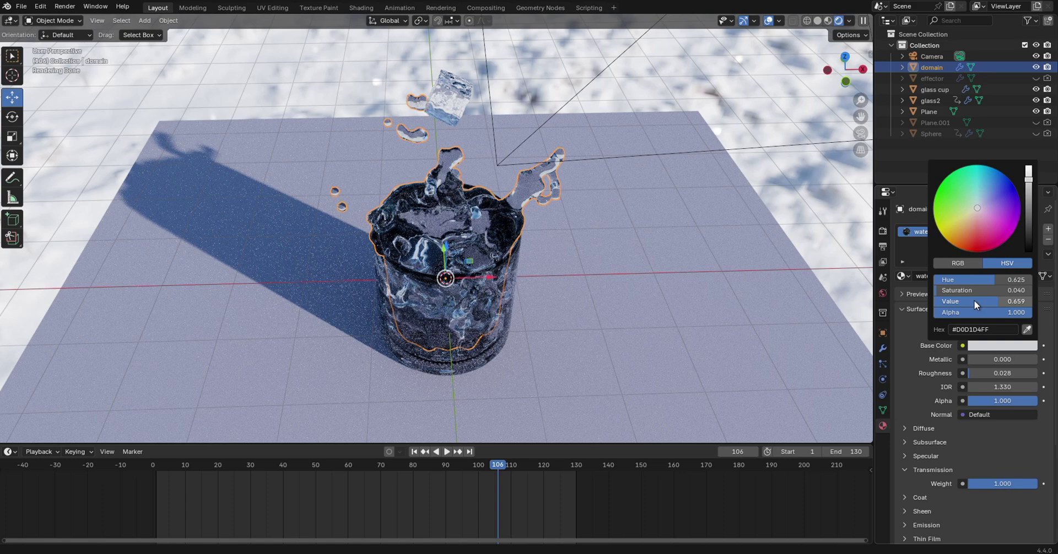
left_click(981, 329)
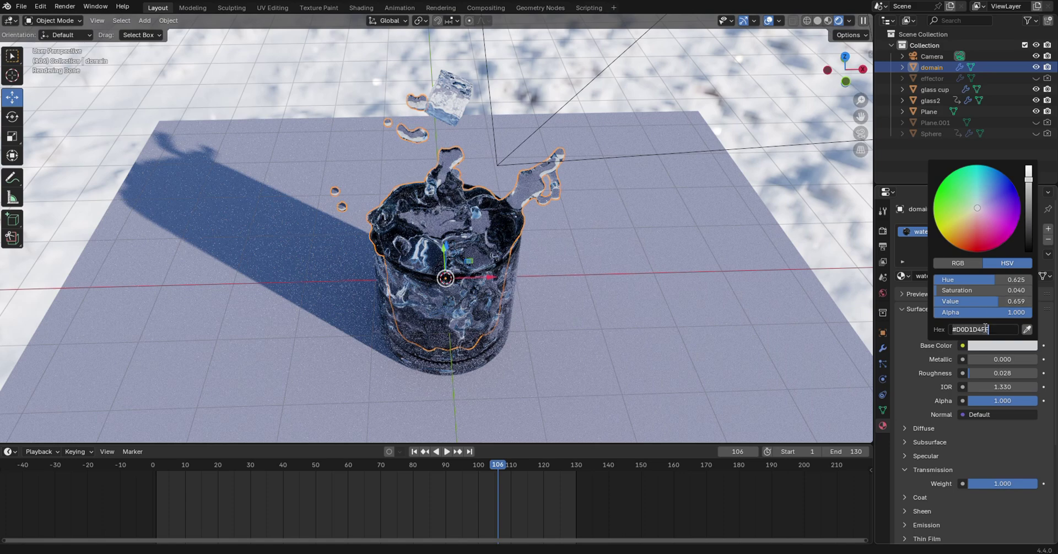
type("#D49150")
key("Return")
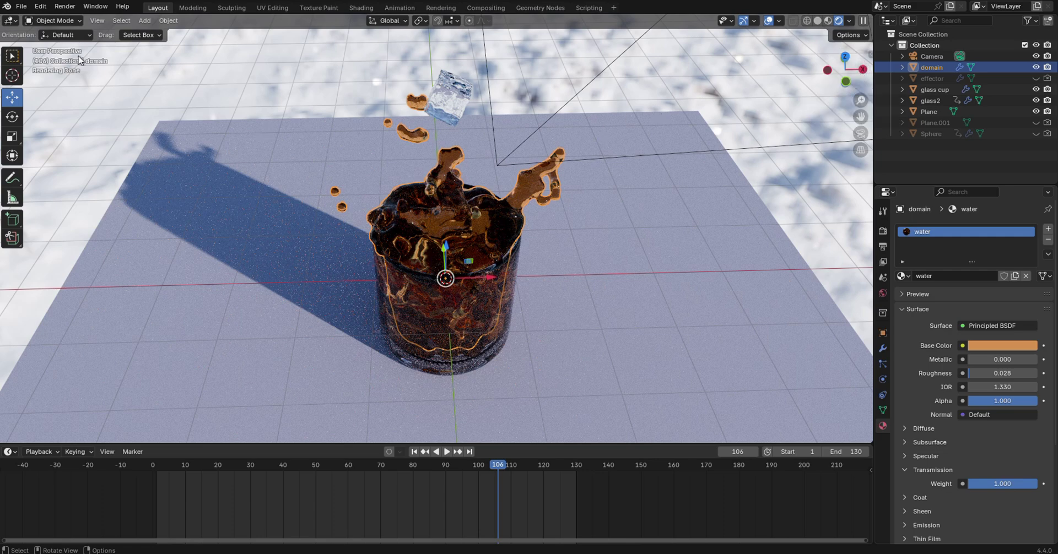
Step: Open the Render menu to render the final image
left_click(65, 7)
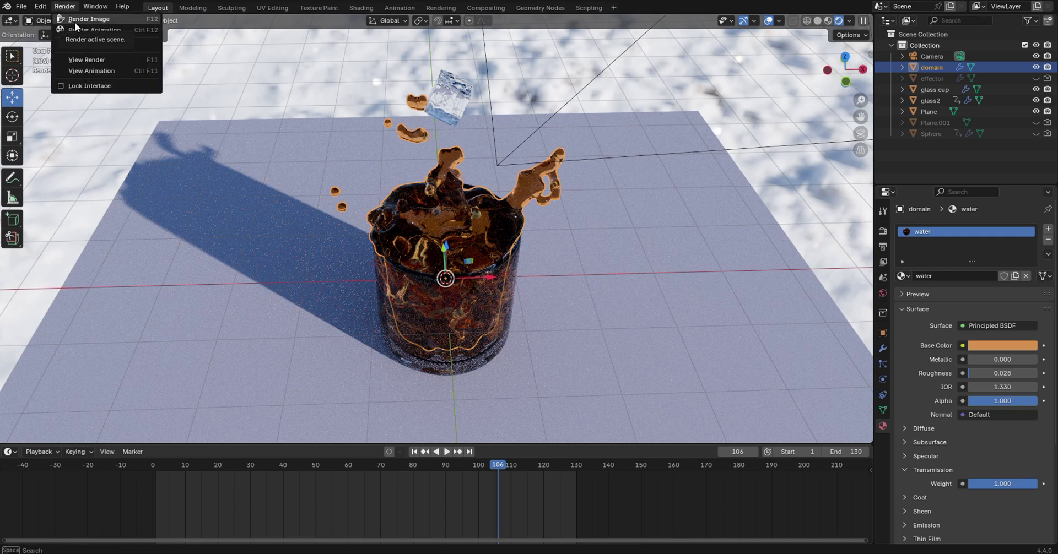